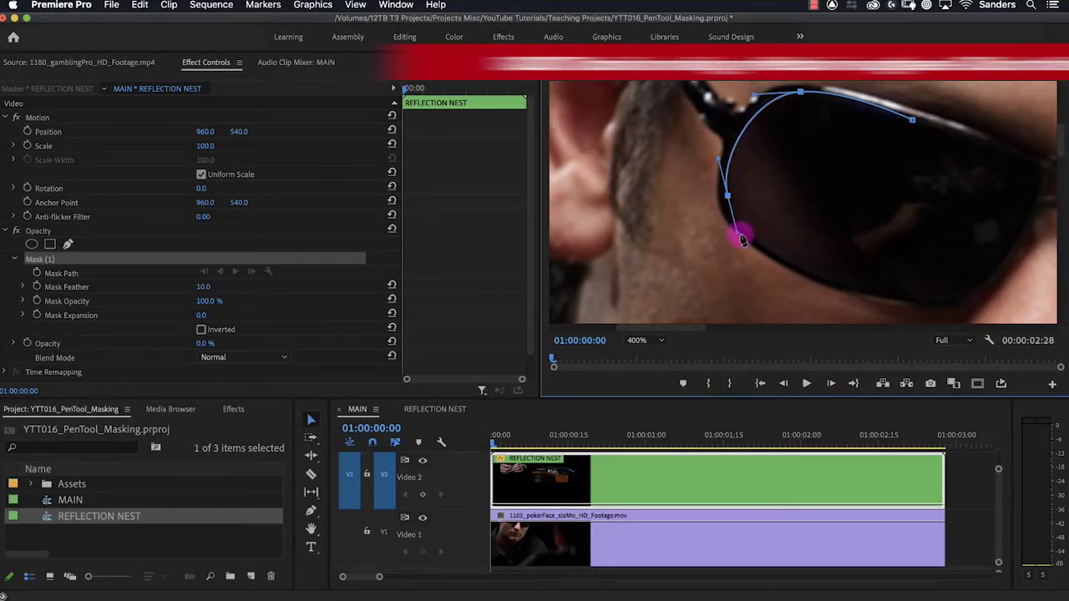
Add a curved mask point along the lower rim of the sunglasses lens on REFLECTION NEST
{"action": "left_click_drag", "start_coordinate": [853, 291], "coordinate": [971, 299]}
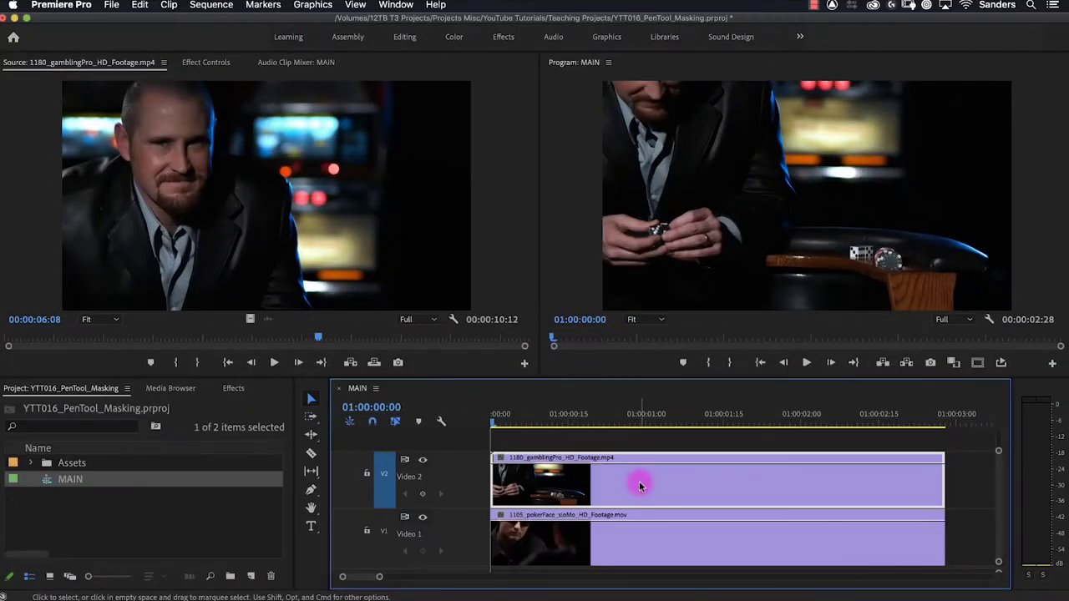
Nest the 1180_gamblingPro clip on Video 2 as REFLECTION NEST and open the nested sequence
{"action": "right_click", "coordinate": [639, 485]}
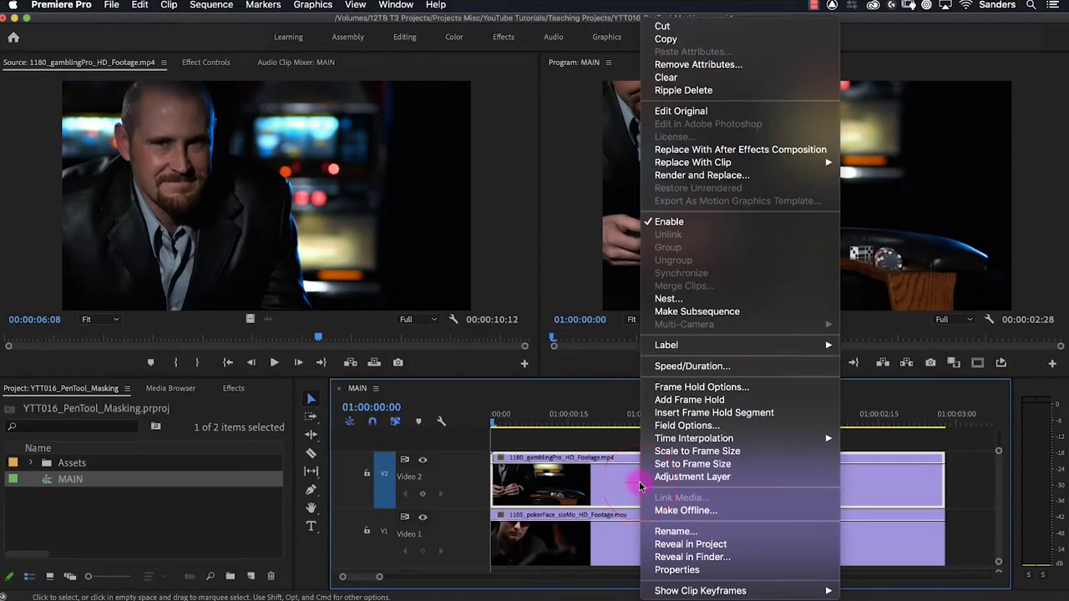
{"action": "left_click", "coordinate": [709, 300]}
{"action": "type", "text": "REFLECTION NEST"}
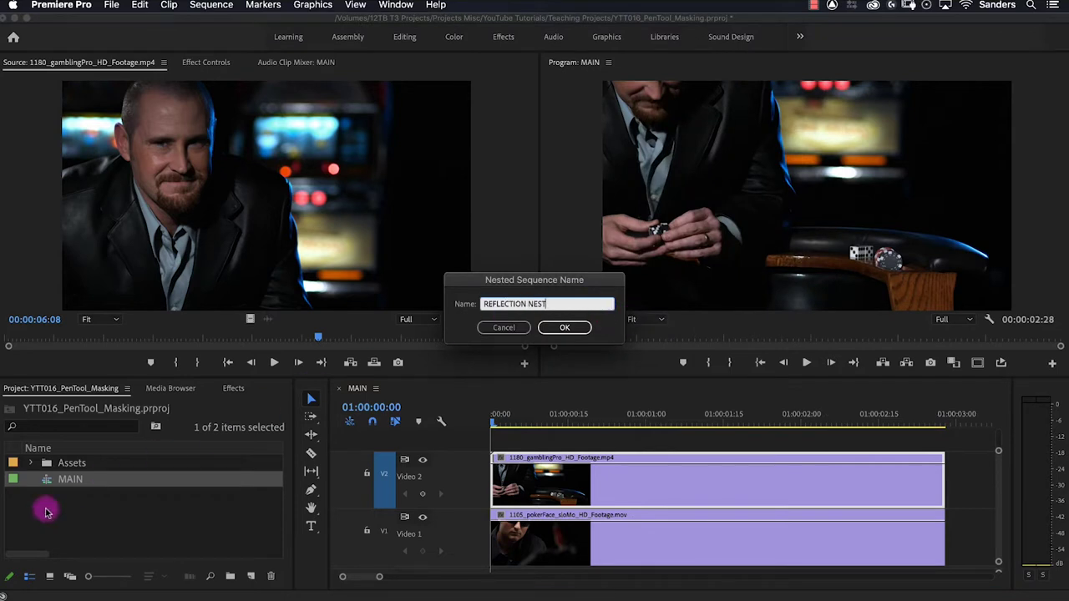
{"action": "left_click", "coordinate": [560, 327]}
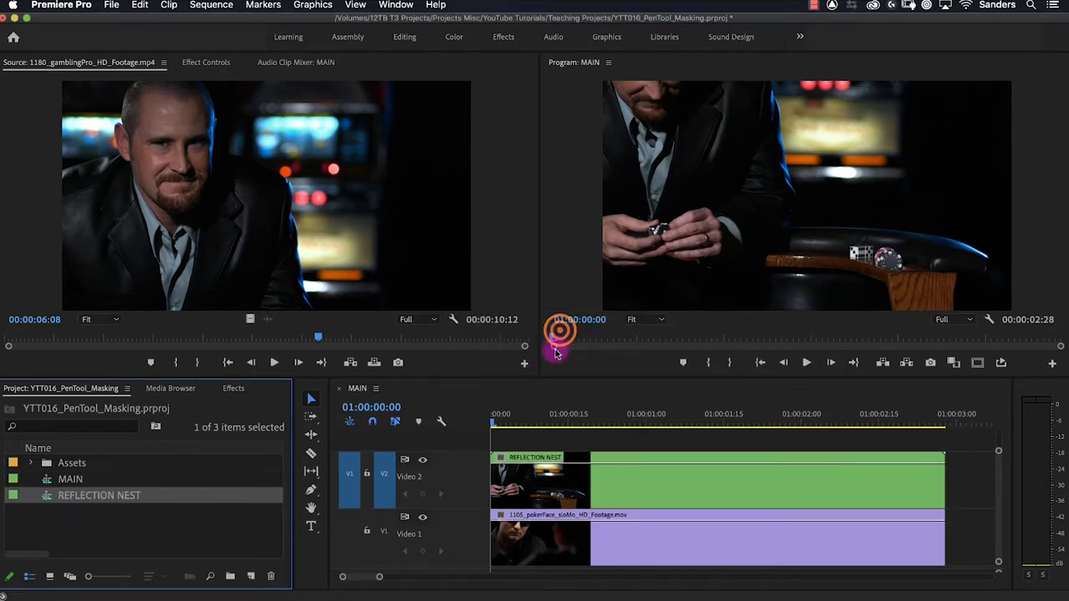
{"action": "double_click", "coordinate": [48, 496]}
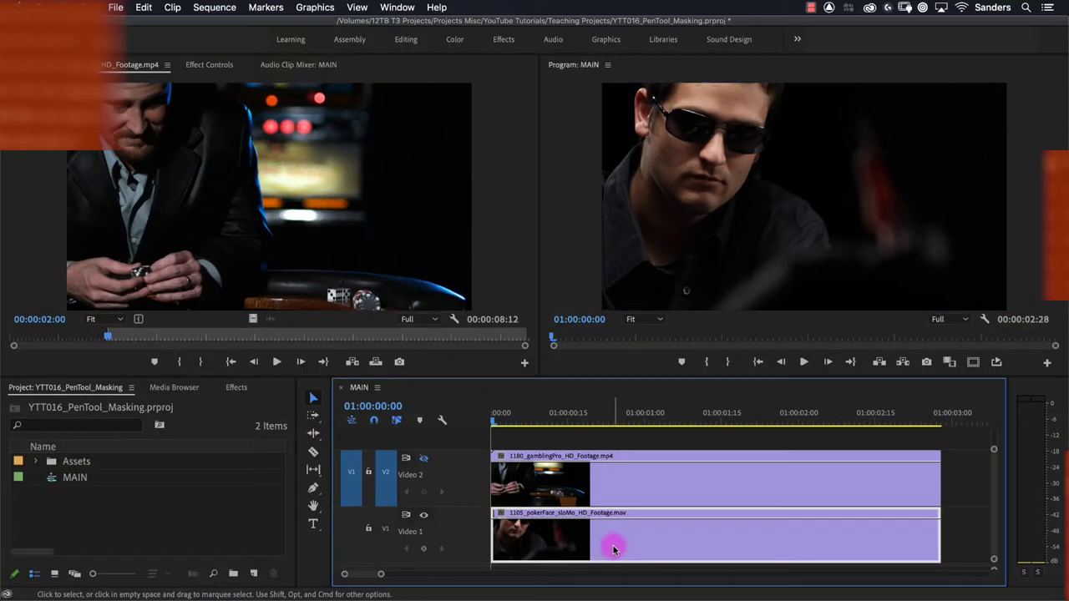
Play and scrub the MAIN sequence to examine the poker-face footage and the sunglasses' movement
{"action": "key", "text": "space"}
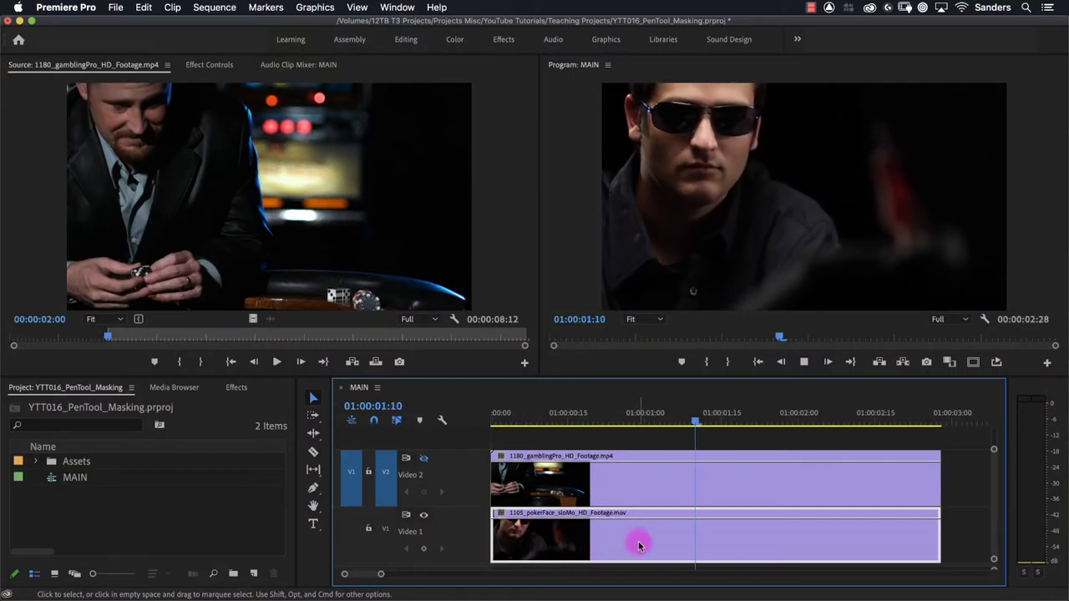
{"action": "key", "text": "space"}
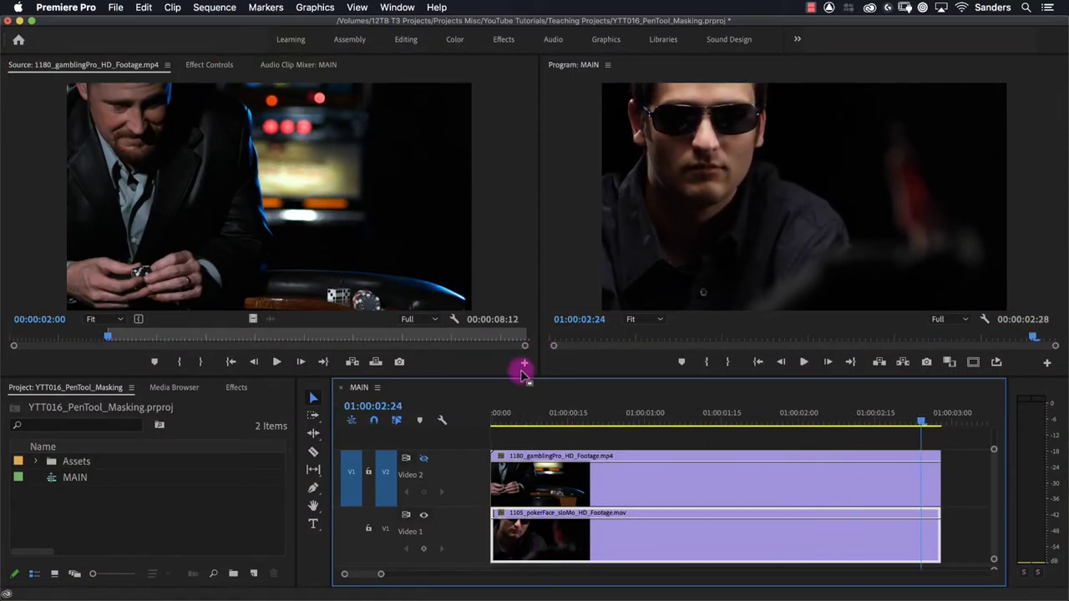
{"action": "left_click_drag", "start_coordinate": [503, 420], "coordinate": [804, 442]}
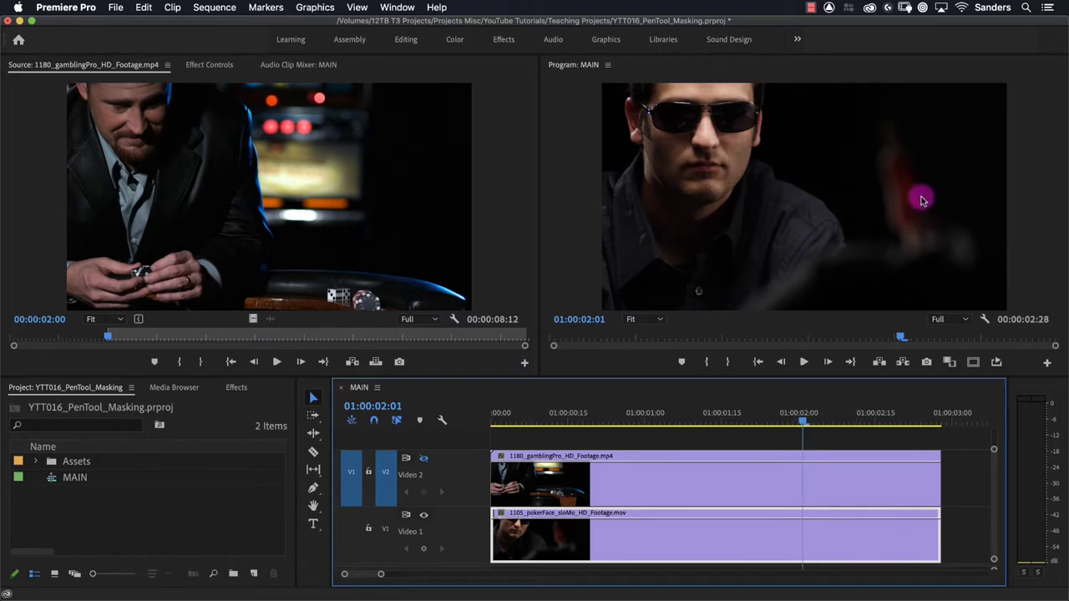
{"action": "left_click_drag", "start_coordinate": [532, 420], "coordinate": [679, 476]}
Toggle the visibility of Video 2 to compare the two stacked clips, leaving the gambling clip selected and visible
{"action": "left_click", "coordinate": [423, 458]}
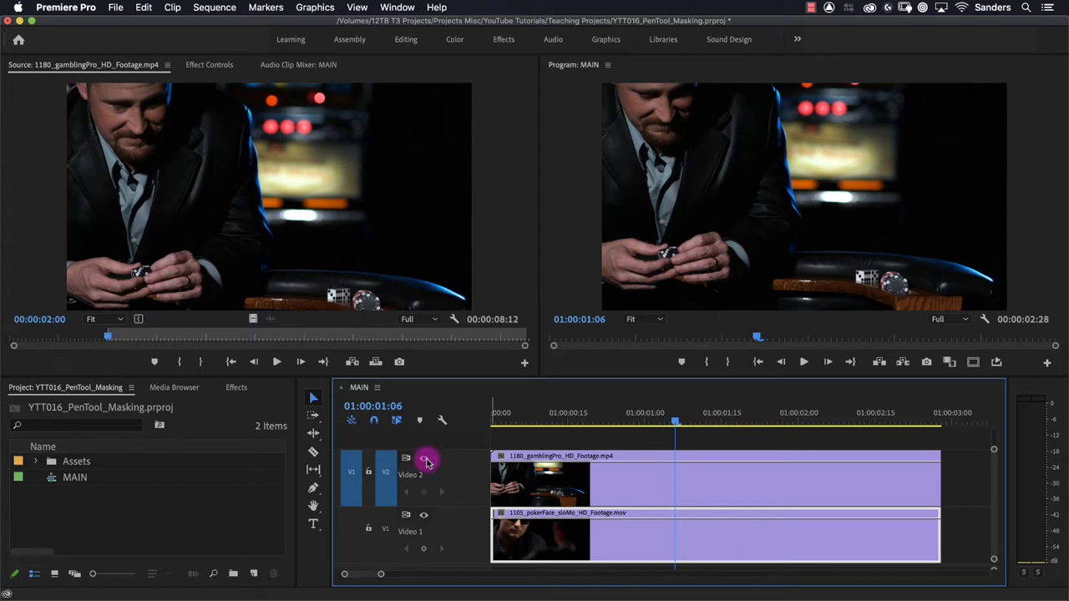
{"action": "left_click", "coordinate": [423, 458]}
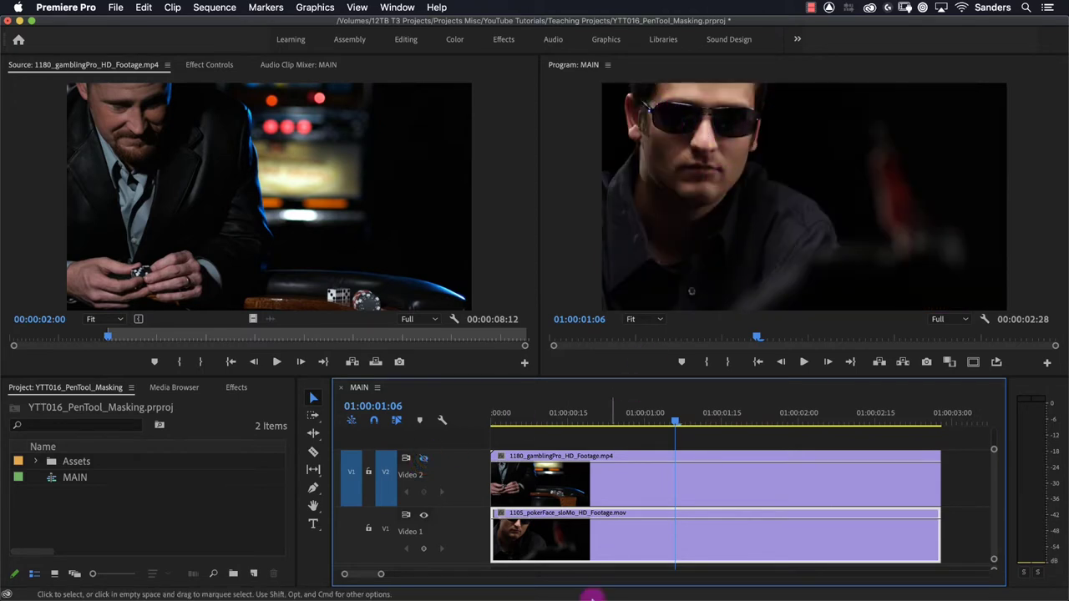
{"action": "key", "text": "super+z"}
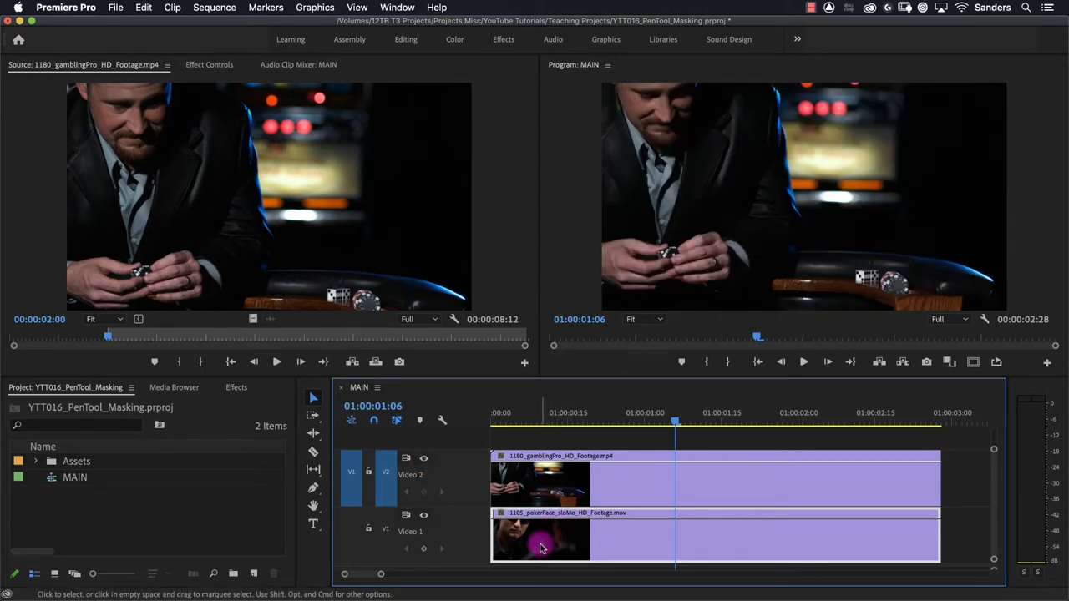
{"action": "left_click", "coordinate": [541, 483]}
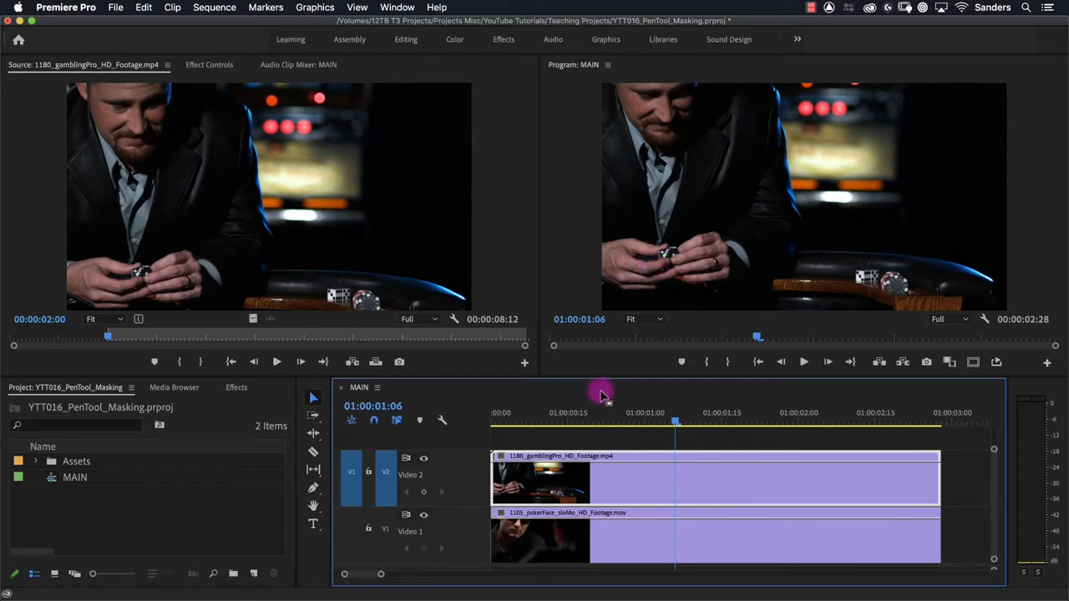
{"action": "left_click", "coordinate": [424, 458]}
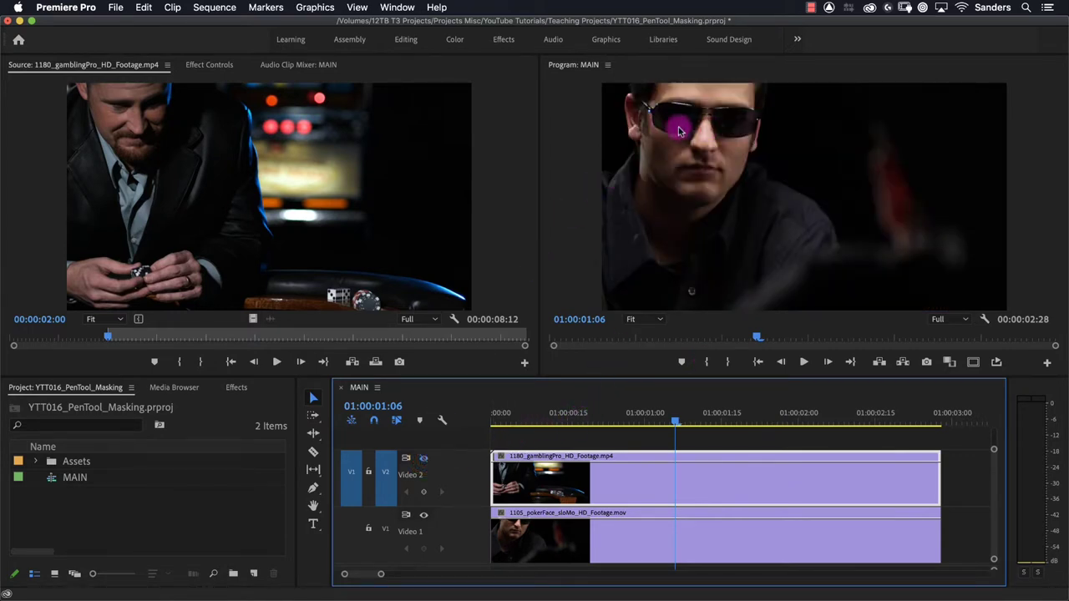
{"action": "left_click", "coordinate": [423, 458]}
At 01:00:00:00, scale the gambling clip to 52 and move it over the sunglasses to about position 798.4, 106.1
{"action": "left_click", "coordinate": [493, 420]}
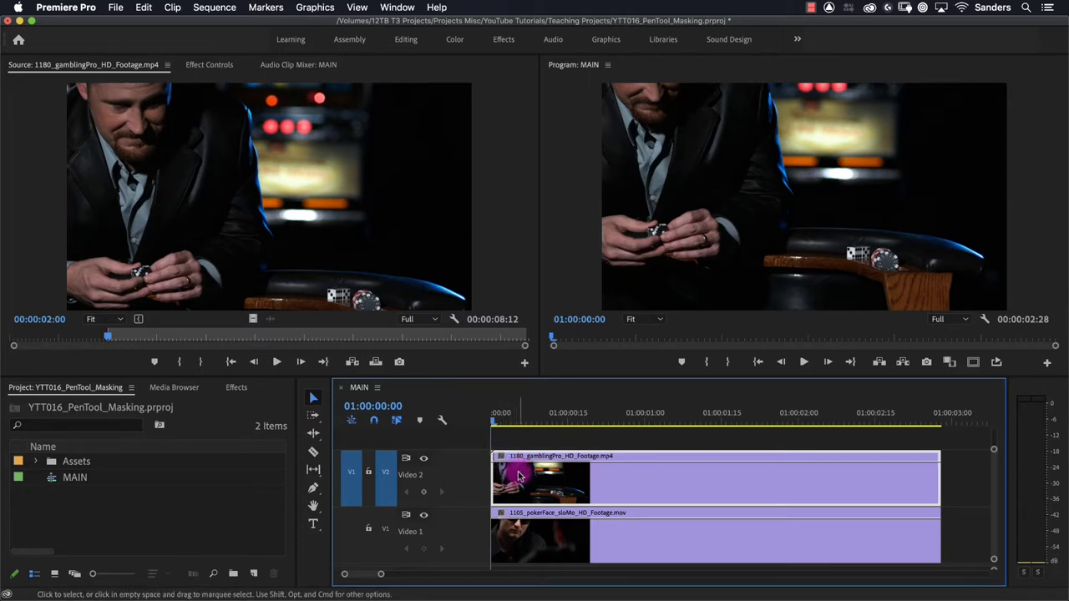
{"action": "left_click", "coordinate": [210, 65]}
{"action": "left_click", "coordinate": [210, 146]}
{"action": "left_click_drag", "start_coordinate": [206, 147], "coordinate": [167, 146]}
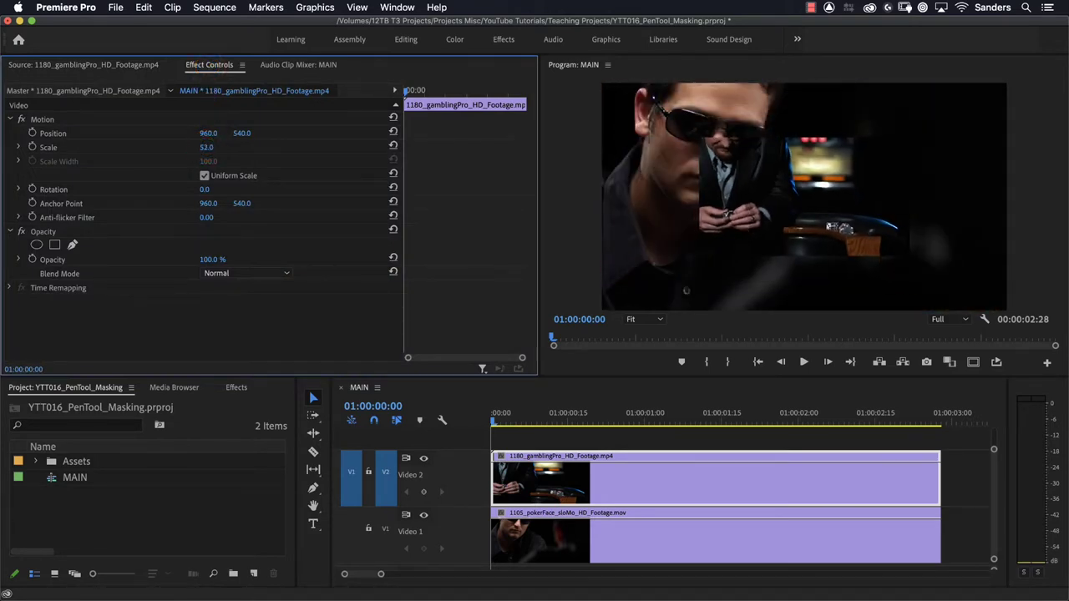
{"action": "left_click", "coordinate": [50, 119]}
{"action": "left_click_drag", "start_coordinate": [749, 198], "coordinate": [717, 110]}
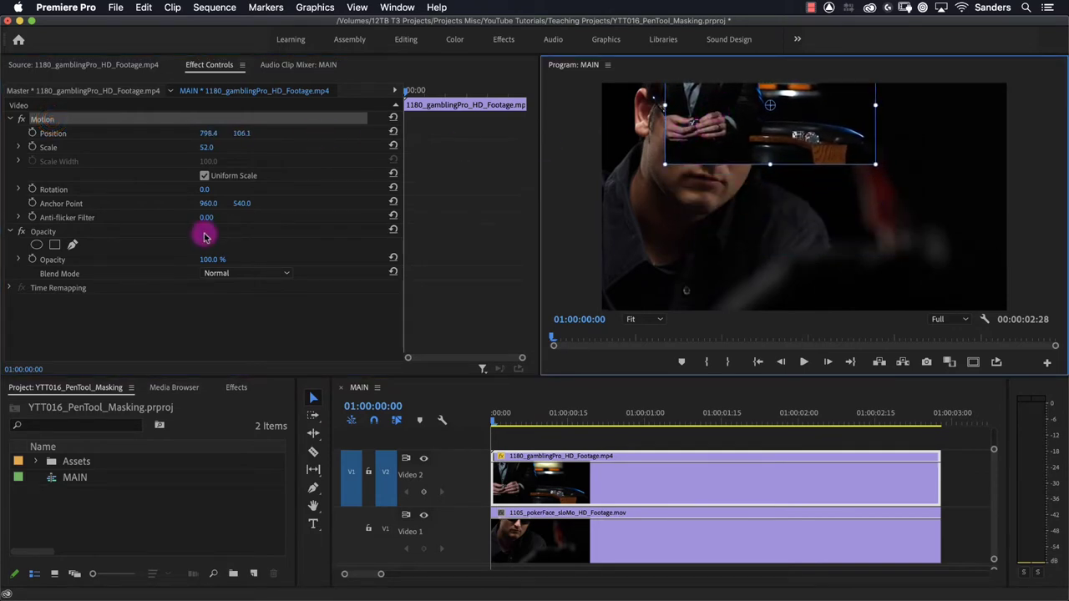
Lower the gambling clip's opacity to 41% and shift it to about position 781.4, 105.1 so the hands sit over the near lens
{"action": "mouse_move", "coordinate": [205, 263]}
{"action": "left_mouse_down"}
{"action": "mouse_move", "coordinate": [162, 264]}
{"action": "mouse_move", "coordinate": [197, 260]}
{"action": "left_mouse_up"}
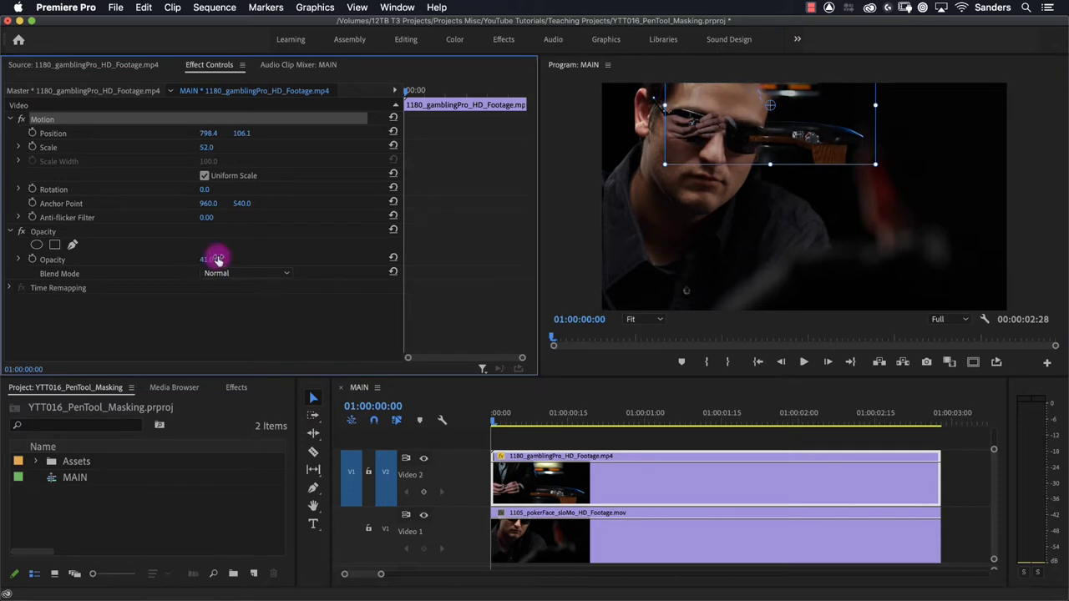
{"action": "left_click", "coordinate": [645, 319]}
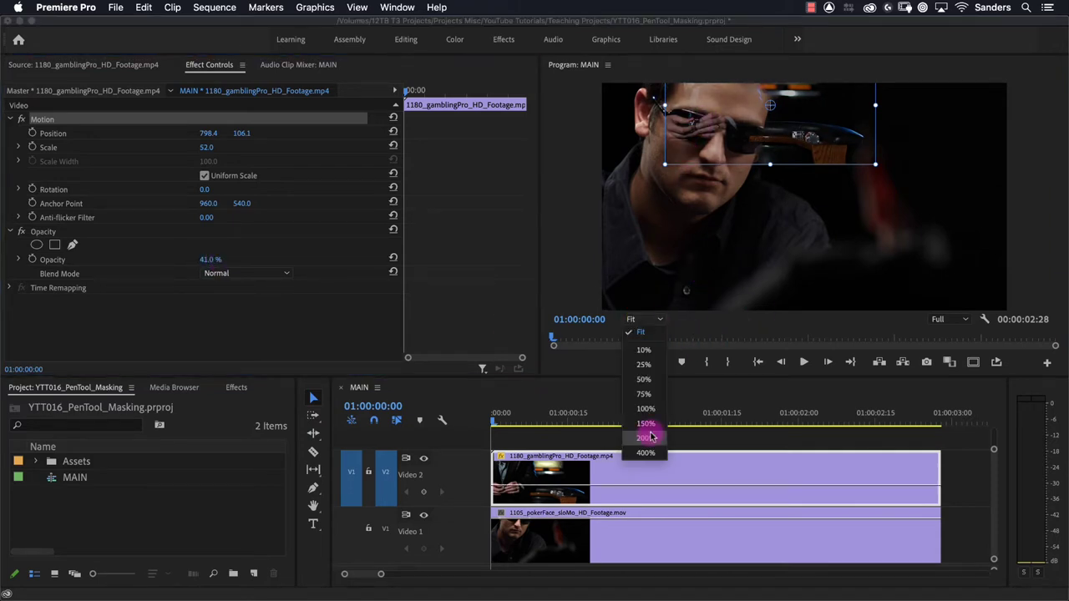
{"action": "left_click", "coordinate": [645, 432]}
{"action": "left_click_drag", "start_coordinate": [728, 316], "coordinate": [509, 312]}
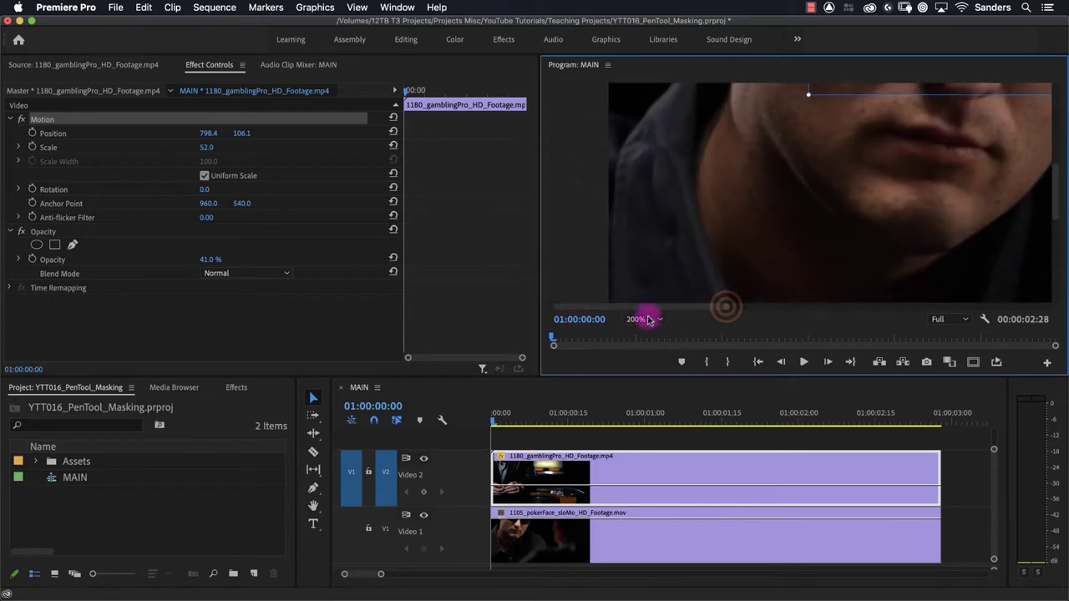
{"action": "left_click_drag", "start_coordinate": [1057, 231], "coordinate": [1056, 207]}
{"action": "mouse_move", "coordinate": [491, 416]}
{"action": "left_mouse_down"}
{"action": "mouse_move", "coordinate": [537, 419]}
{"action": "mouse_move", "coordinate": [473, 420]}
{"action": "left_mouse_up"}
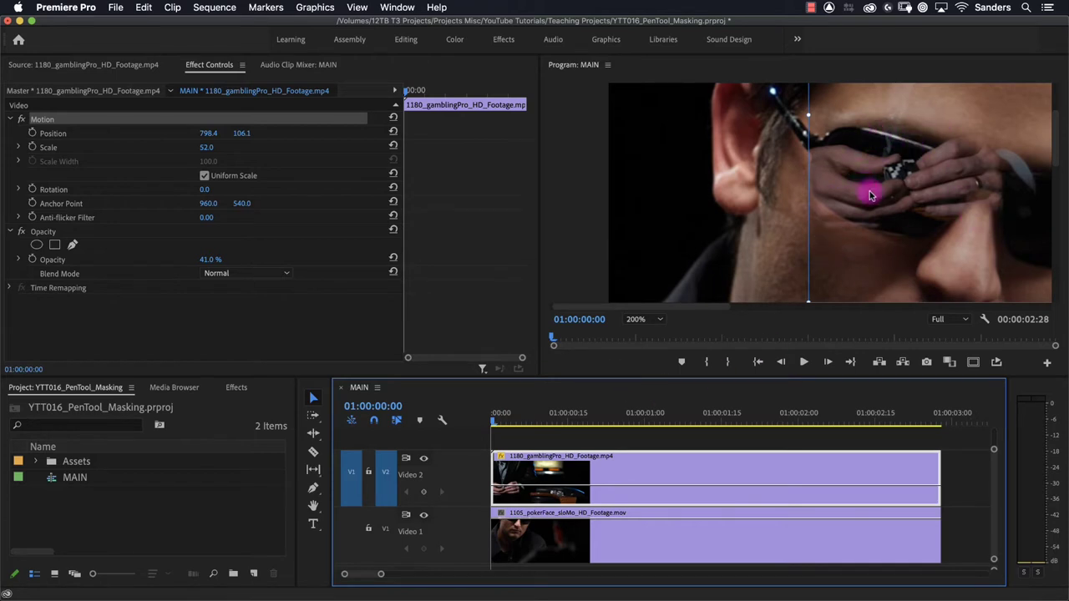
{"action": "left_click_drag", "start_coordinate": [886, 194], "coordinate": [875, 194]}
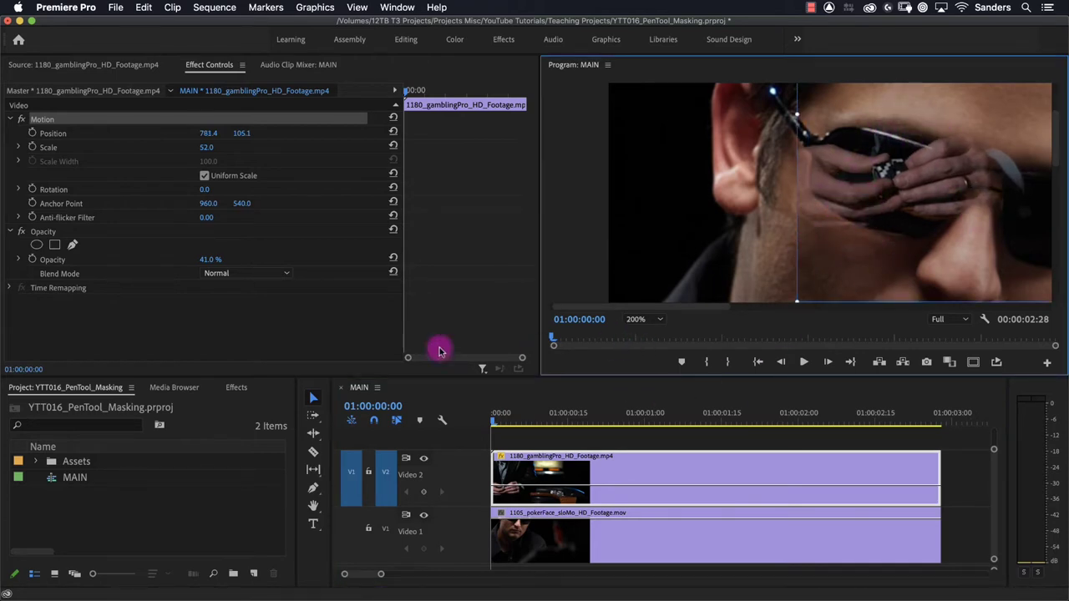
Draw a closed freeform opacity mask on the gambling clip, tracing the outline of the near sunglasses lens
{"action": "left_click", "coordinate": [72, 246]}
{"action": "left_click", "coordinate": [861, 133]}
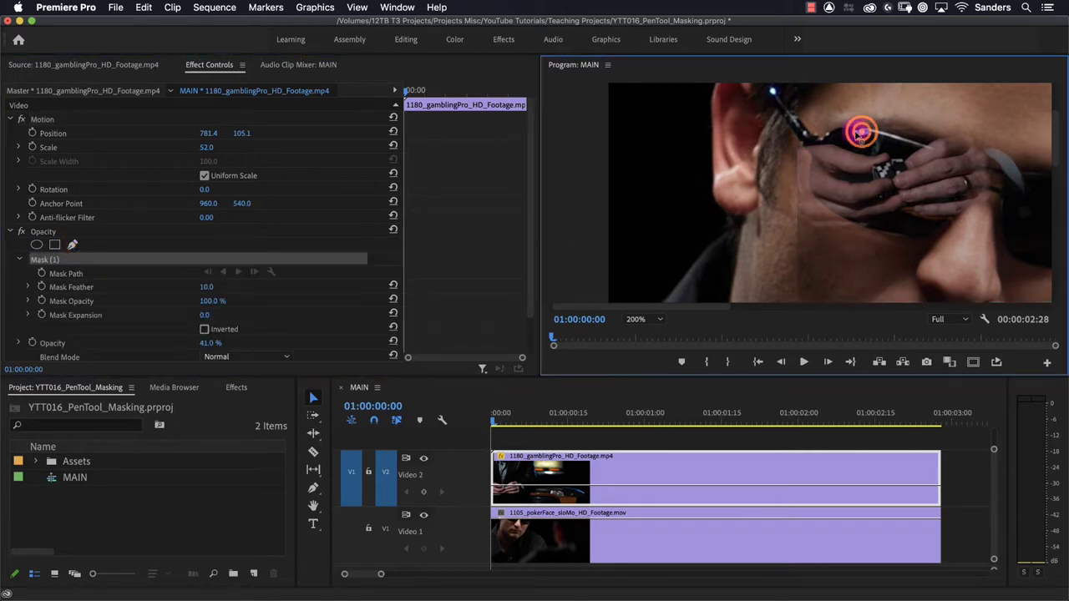
{"action": "left_click", "coordinate": [834, 132]}
{"action": "left_click", "coordinate": [846, 209]}
{"action": "left_click", "coordinate": [915, 226]}
{"action": "left_click", "coordinate": [954, 209]}
{"action": "left_click_drag", "start_coordinate": [963, 178], "coordinate": [975, 183]}
{"action": "left_click", "coordinate": [899, 147]}
{"action": "left_click_drag", "start_coordinate": [864, 137], "coordinate": [858, 189]}
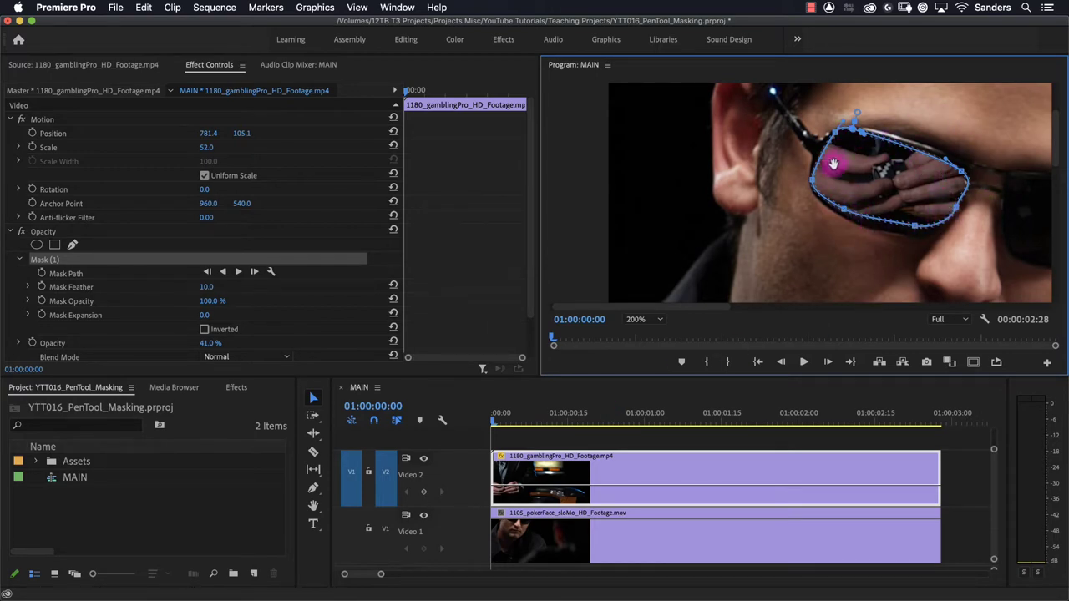
Check the mask against the moving lens, then turn on Mask Path keyframing at 01:00:00:00
{"action": "left_click_drag", "start_coordinate": [497, 424], "coordinate": [727, 470]}
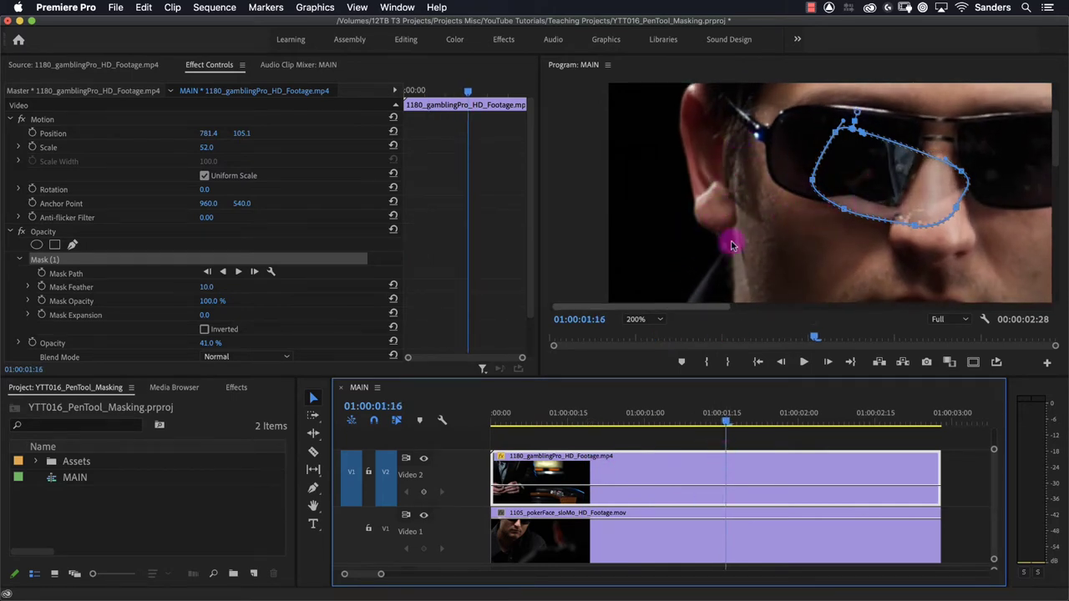
{"action": "left_click_drag", "start_coordinate": [503, 420], "coordinate": [496, 420]}
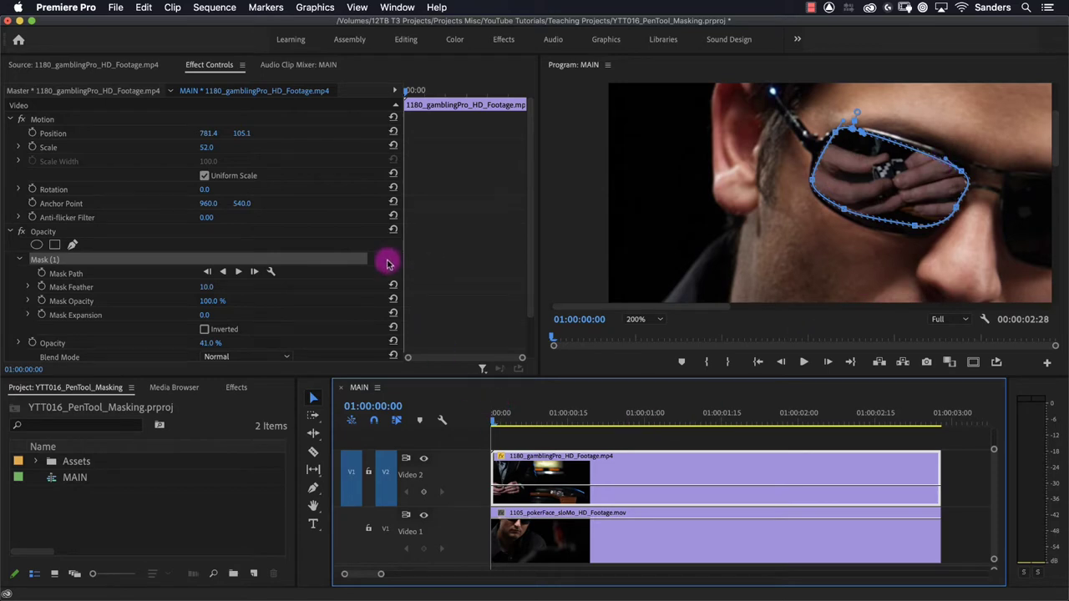
{"action": "left_click", "coordinate": [42, 273]}
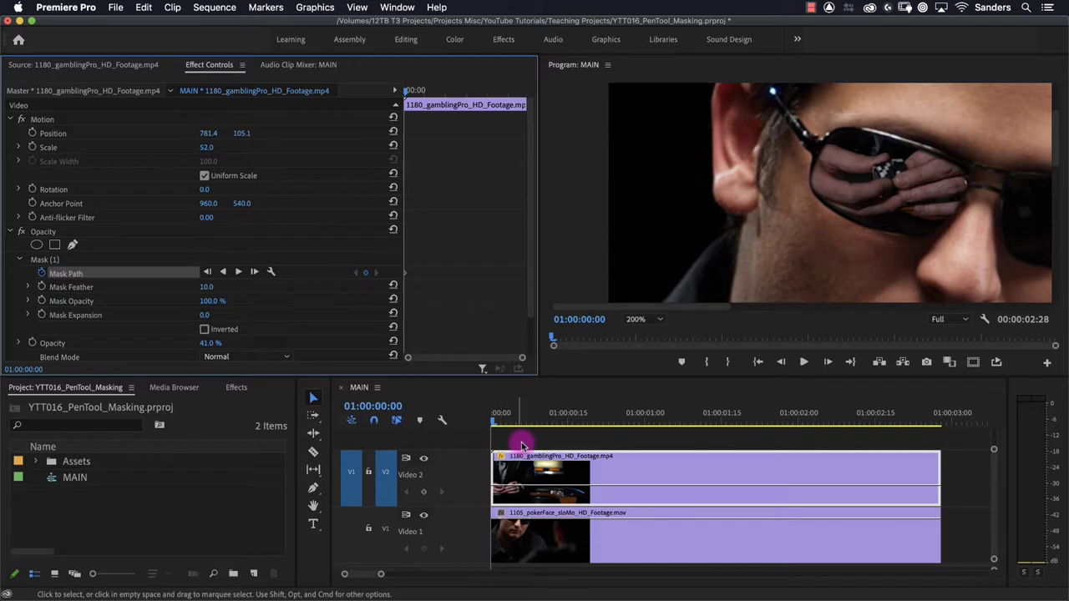
At 01:00:00:10, move and reshape the mask to fit the lens, adding a Mask Path keyframe
{"action": "left_click", "coordinate": [493, 420]}
{"action": "left_click_drag", "start_coordinate": [493, 420], "coordinate": [541, 420]}
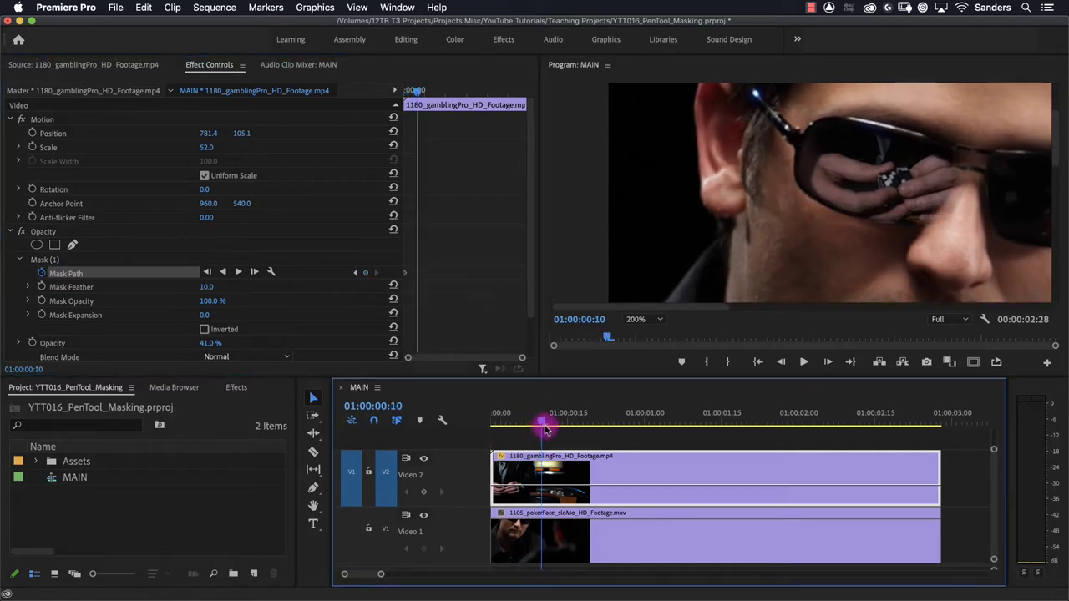
{"action": "left_click", "coordinate": [46, 259]}
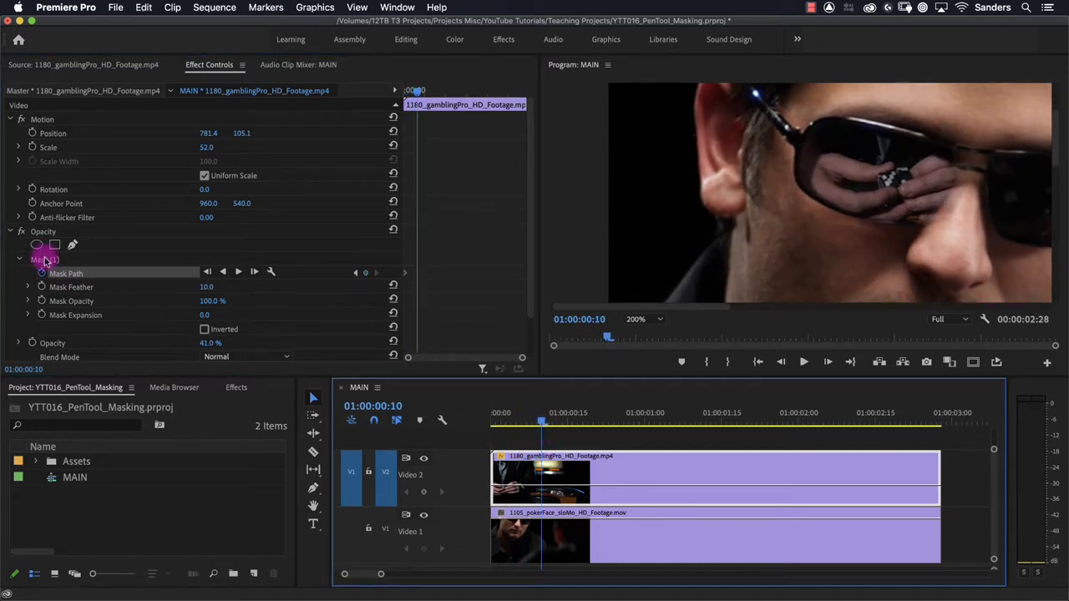
{"action": "left_click_drag", "start_coordinate": [881, 170], "coordinate": [872, 165]}
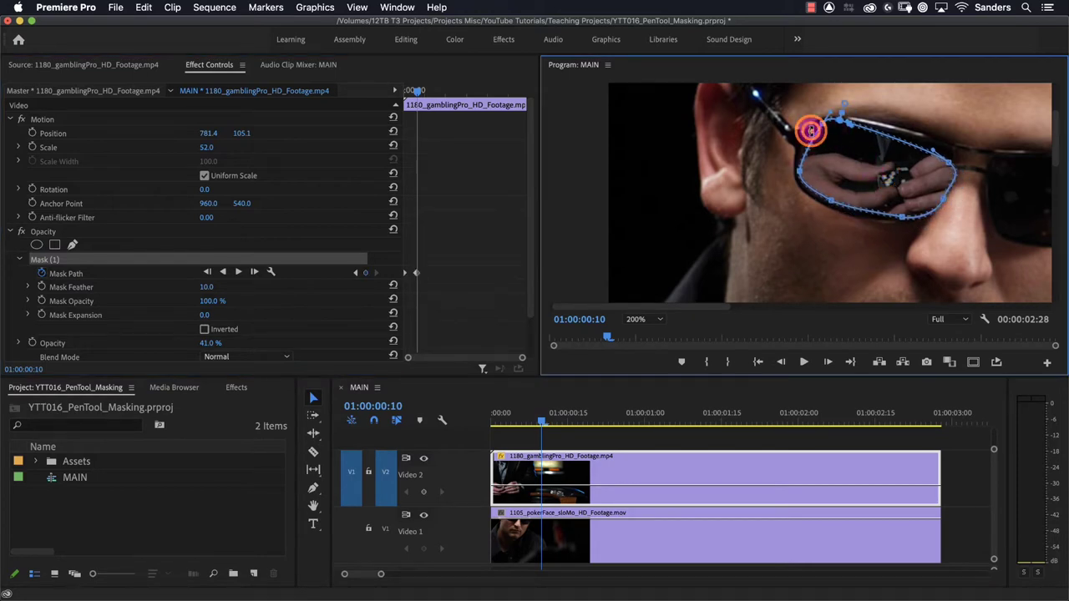
{"action": "left_click_drag", "start_coordinate": [810, 131], "coordinate": [806, 126]}
{"action": "left_click_drag", "start_coordinate": [852, 167], "coordinate": [840, 162]}
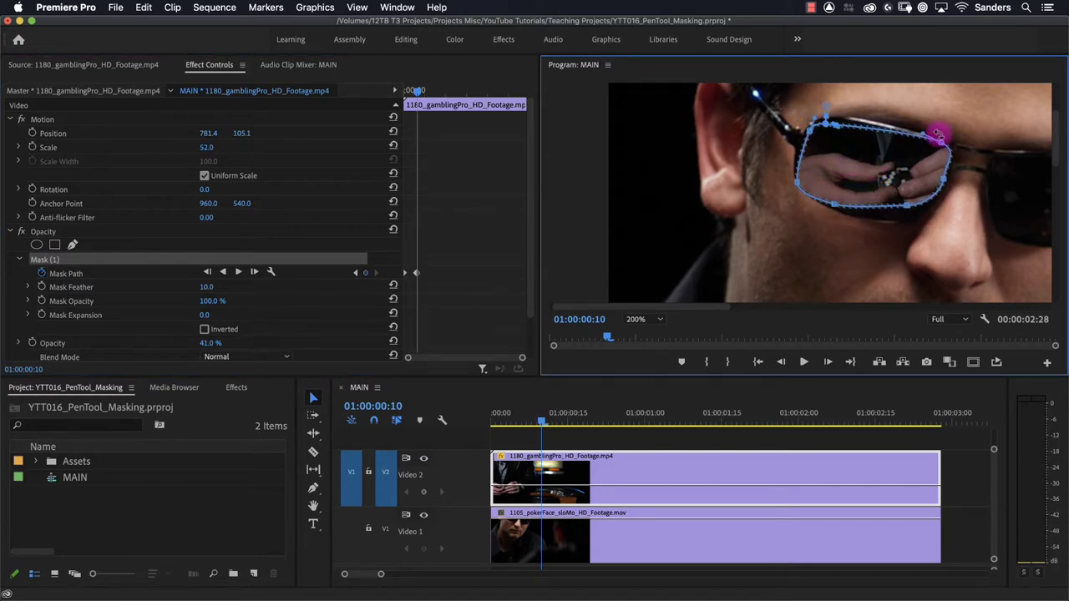
{"action": "left_click_drag", "start_coordinate": [956, 145], "coordinate": [965, 173]}
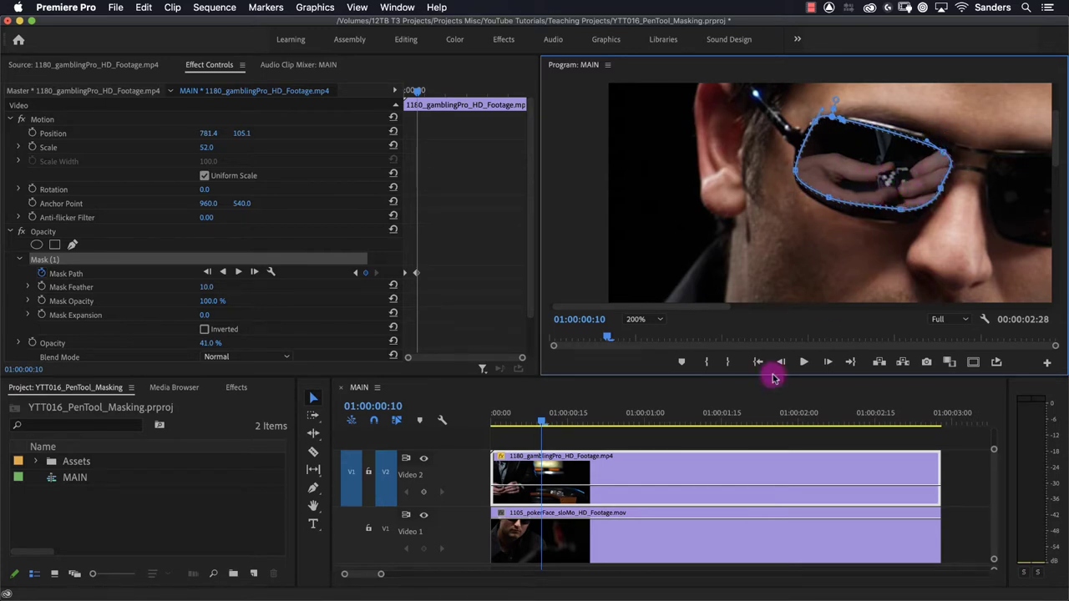
Move the mask to follow the lens at 01:00:00:23 and again at about 01:00:01:10, adding a Mask Path keyframe at each
{"action": "left_click_drag", "start_coordinate": [542, 423], "coordinate": [608, 432]}
{"action": "left_click_drag", "start_coordinate": [883, 172], "coordinate": [878, 167]}
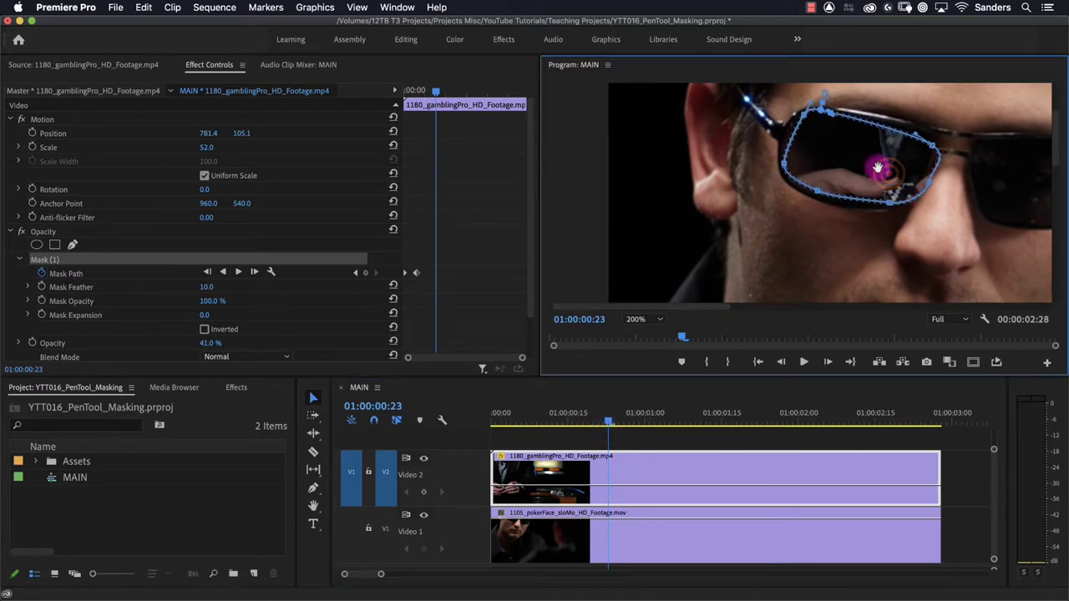
{"action": "left_click_drag", "start_coordinate": [615, 420], "coordinate": [698, 424]}
{"action": "left_click_drag", "start_coordinate": [854, 172], "coordinate": [777, 158]}
{"action": "left_click_drag", "start_coordinate": [783, 93], "coordinate": [776, 108]}
Scrub through the rest of the clip to examine how the mask follows the lens, and return to 01:00:00:00
{"action": "left_click", "coordinate": [697, 420]}
{"action": "left_click_drag", "start_coordinate": [697, 420], "coordinate": [860, 420]}
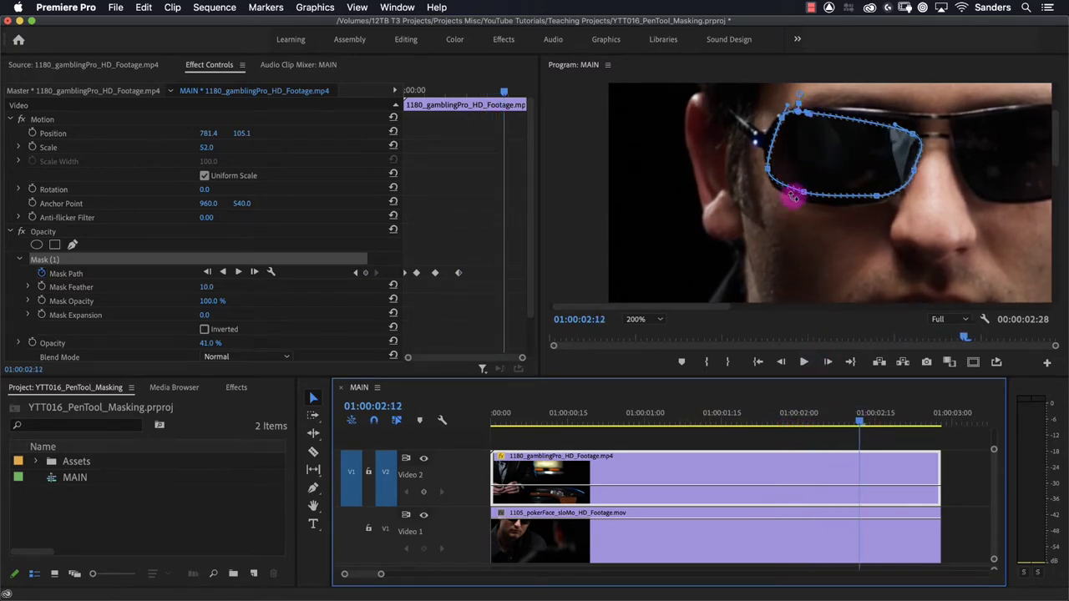
{"action": "left_click_drag", "start_coordinate": [865, 422], "coordinate": [864, 422]}
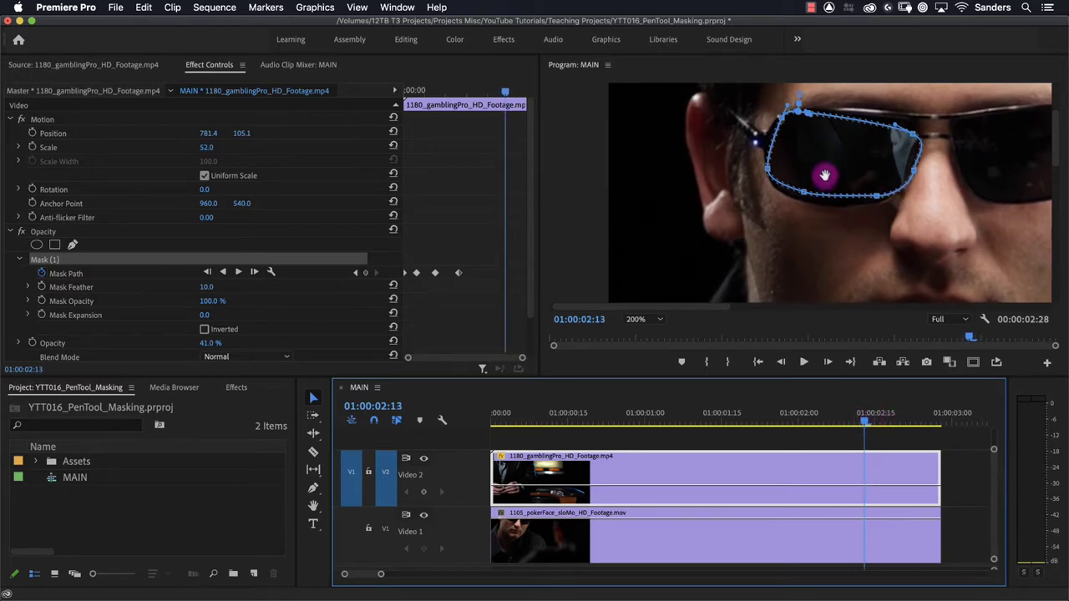
{"action": "left_click_drag", "start_coordinate": [869, 420], "coordinate": [476, 442]}
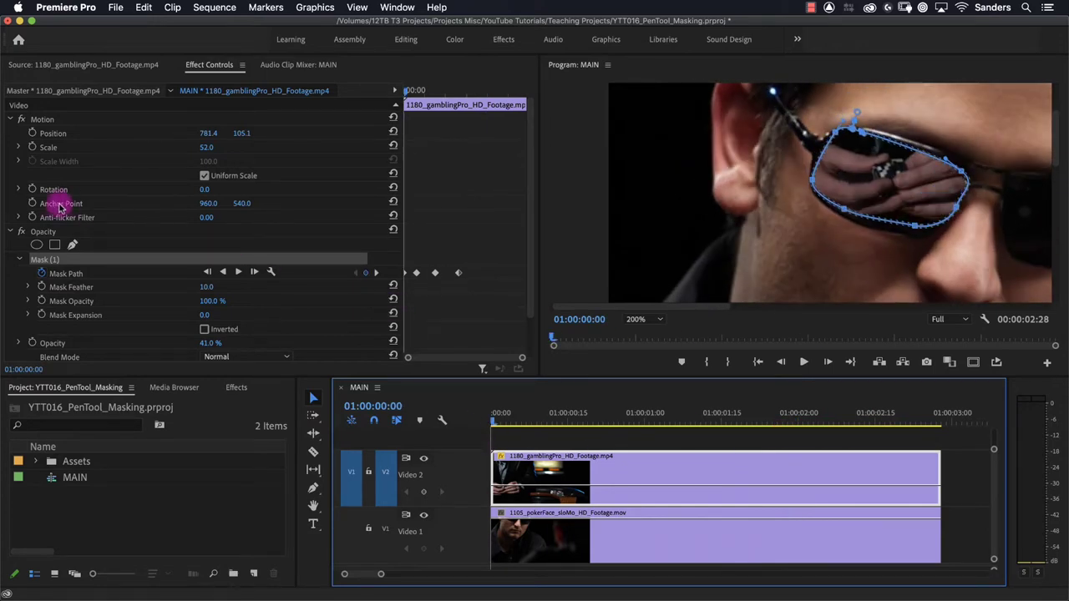
Try to animate the gambling clip's Anchor Point from a keyframe at 01:00:00:00 to 01:00:00:22, and undo the changes
{"action": "left_click", "coordinate": [32, 204]}
{"action": "left_click_drag", "start_coordinate": [580, 418], "coordinate": [603, 420]}
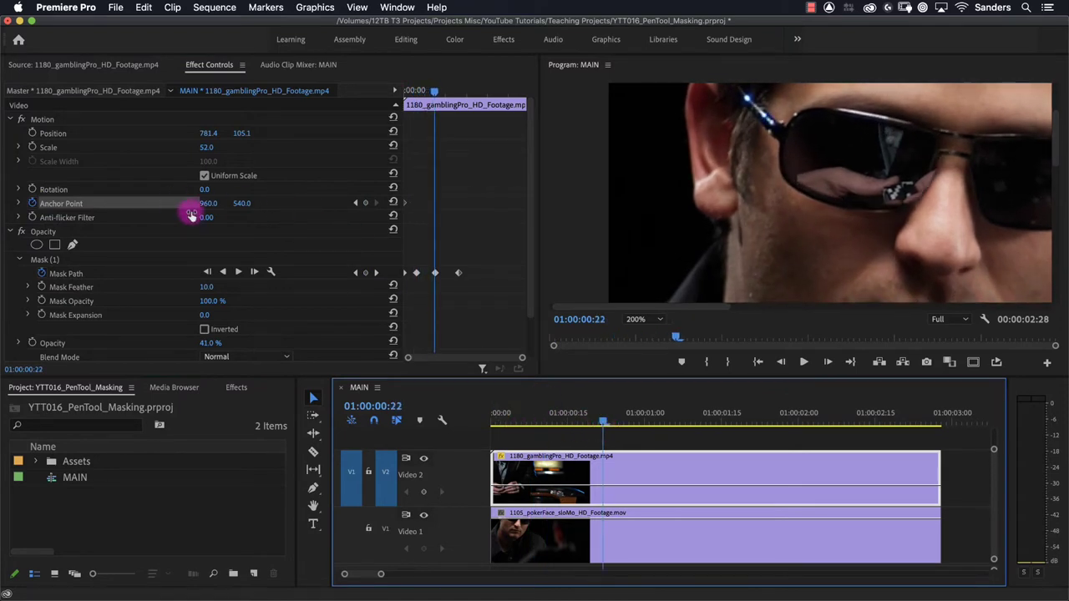
{"action": "left_click_drag", "start_coordinate": [207, 208], "coordinate": [260, 203]}
{"action": "left_click", "coordinate": [247, 203]}
{"action": "key", "text": "super+z"}
{"action": "key", "text": "super+z"}
{"action": "key", "text": "super+z"}
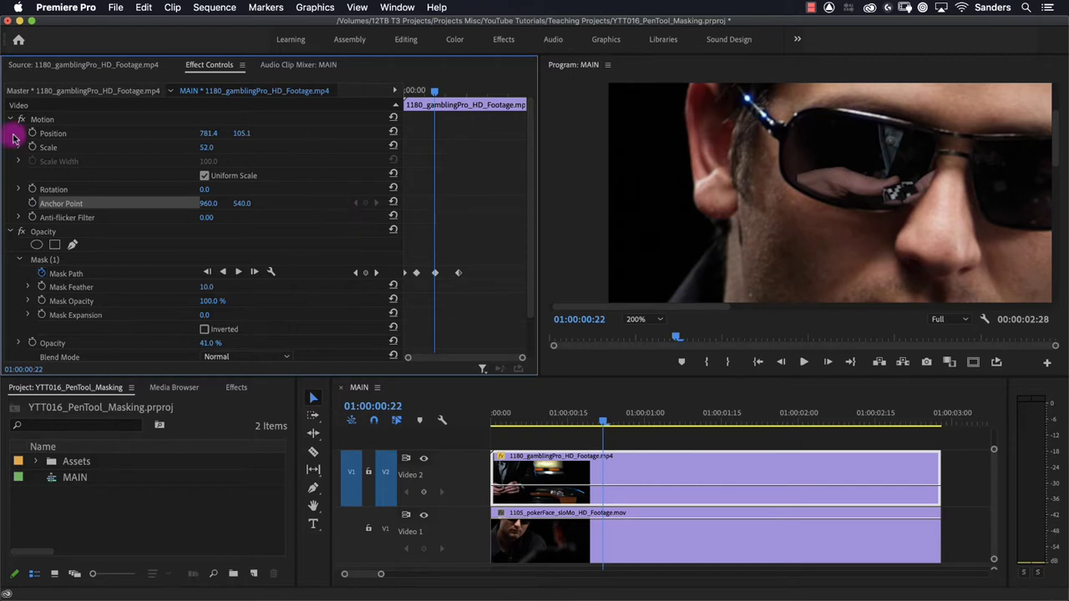
Keyframe the gambling clip's Position at 01:00:00:22 and at 01:00:01:20 with X at 797.4, and raise its opacity to 100%
{"action": "left_click", "coordinate": [31, 133]}
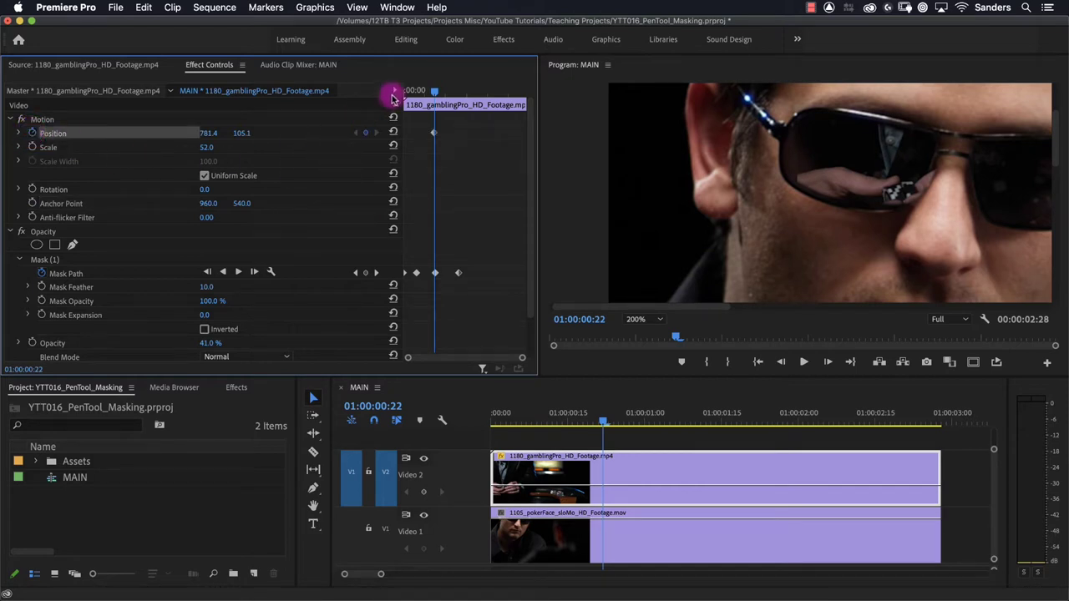
{"action": "left_click_drag", "start_coordinate": [433, 90], "coordinate": [473, 89]}
{"action": "left_click_drag", "start_coordinate": [209, 131], "coordinate": [154, 131]}
{"action": "scroll", "coordinate": [202, 333], "scroll_direction": "down", "scroll_amount": 1}
{"action": "left_click_drag", "start_coordinate": [209, 316], "coordinate": [210, 258]}
{"action": "scroll", "coordinate": [209, 258], "scroll_direction": "up", "scroll_amount": 1}
{"action": "left_click", "coordinate": [205, 134]}
{"action": "left_click_drag", "start_coordinate": [205, 133], "coordinate": [267, 326]}
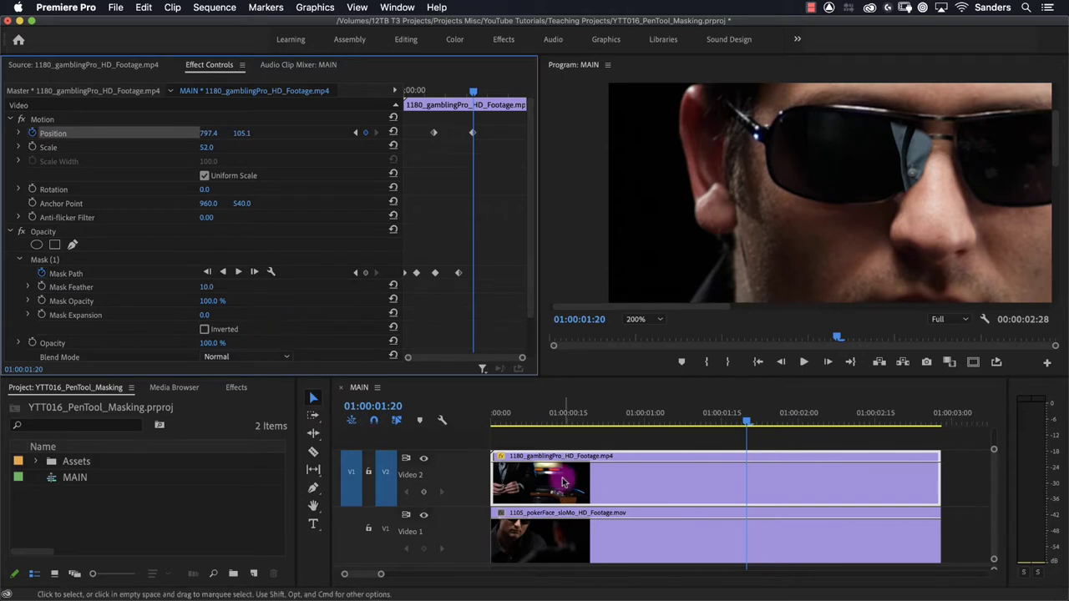
{"action": "left_click", "coordinate": [644, 479]}
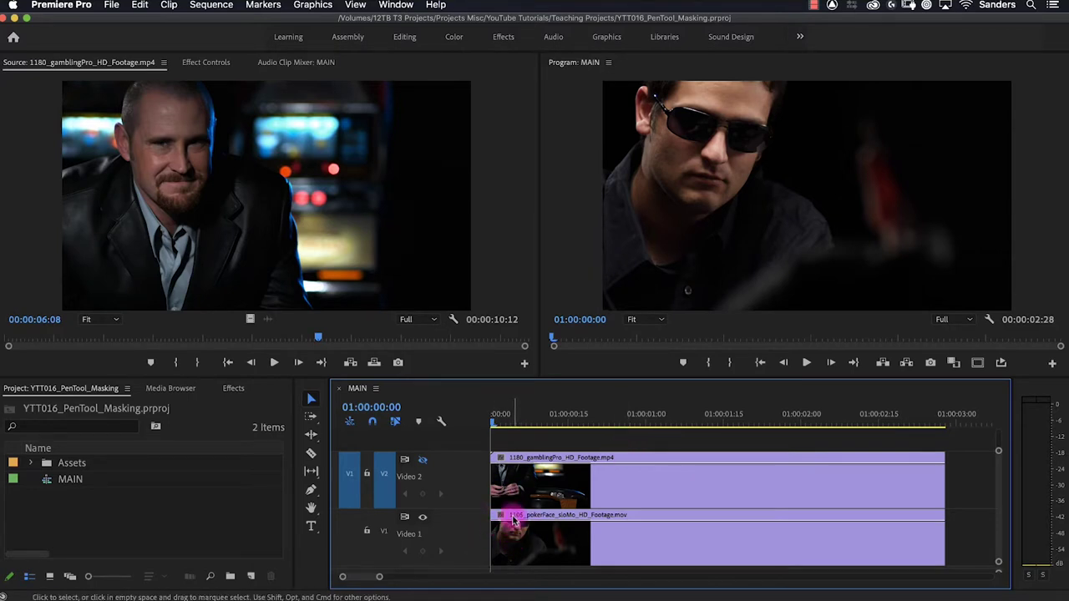
Turn Video 2's output back on and select the unmasked gambling clip
{"action": "left_click_drag", "start_coordinate": [496, 424], "coordinate": [478, 455]}
{"action": "left_click", "coordinate": [422, 461]}
{"action": "left_click", "coordinate": [584, 486]}
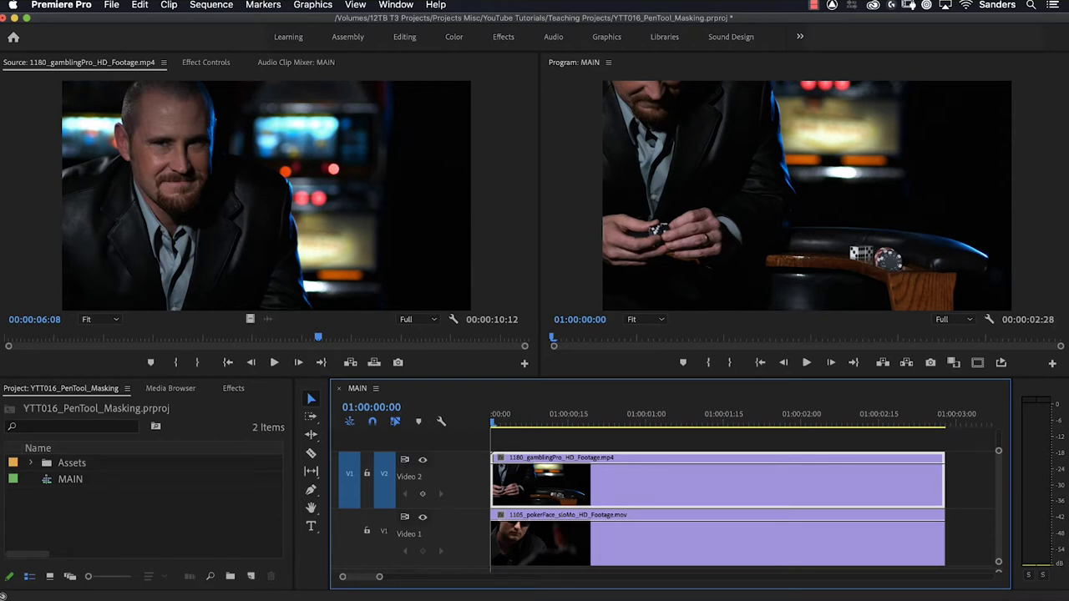
Nest the gambling clip from Video 2 of the MAIN sequence under the name REFLECTION NEST
{"action": "left_click", "coordinate": [183, 524]}
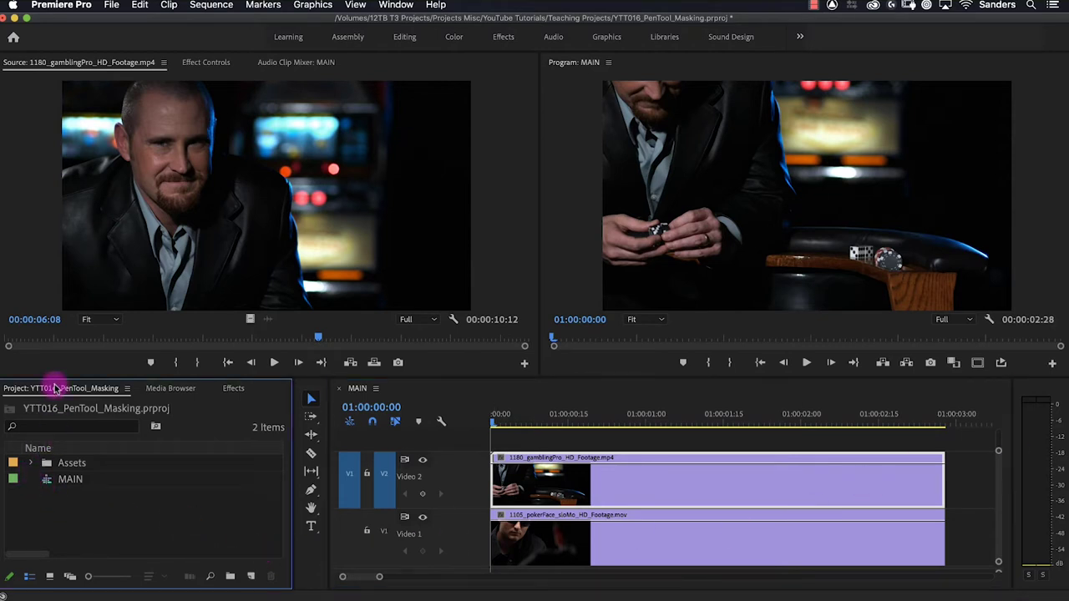
{"action": "left_click", "coordinate": [52, 482]}
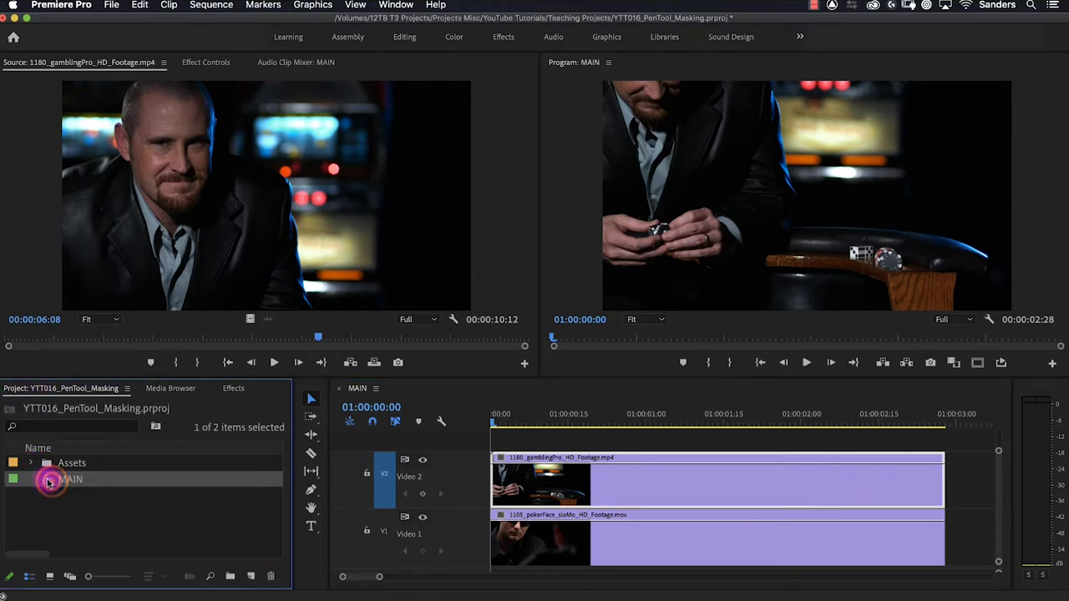
{"action": "left_click", "coordinate": [351, 389]}
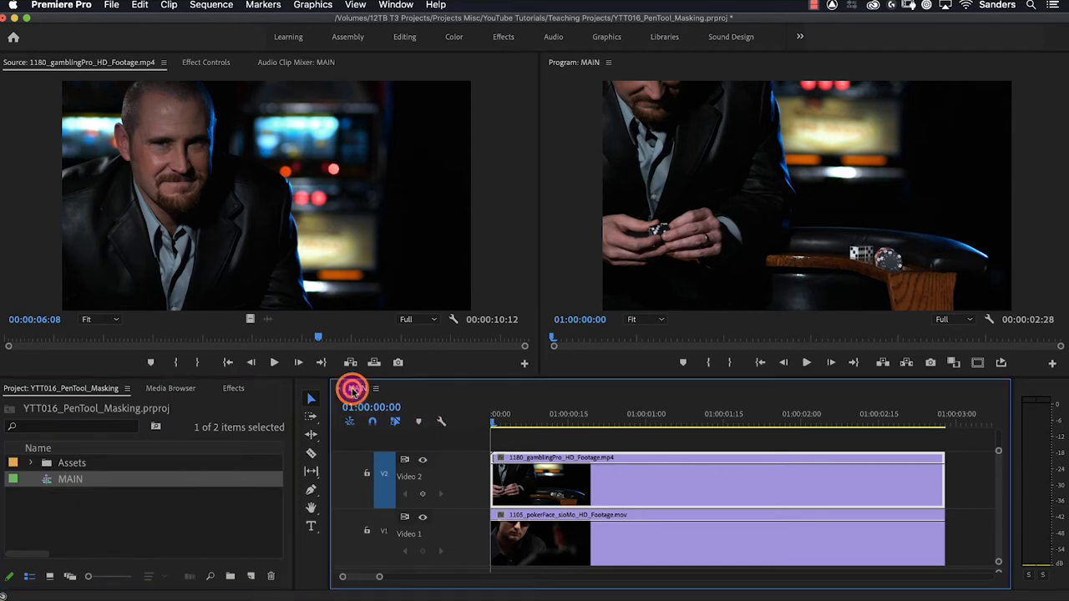
{"action": "right_click", "coordinate": [639, 486]}
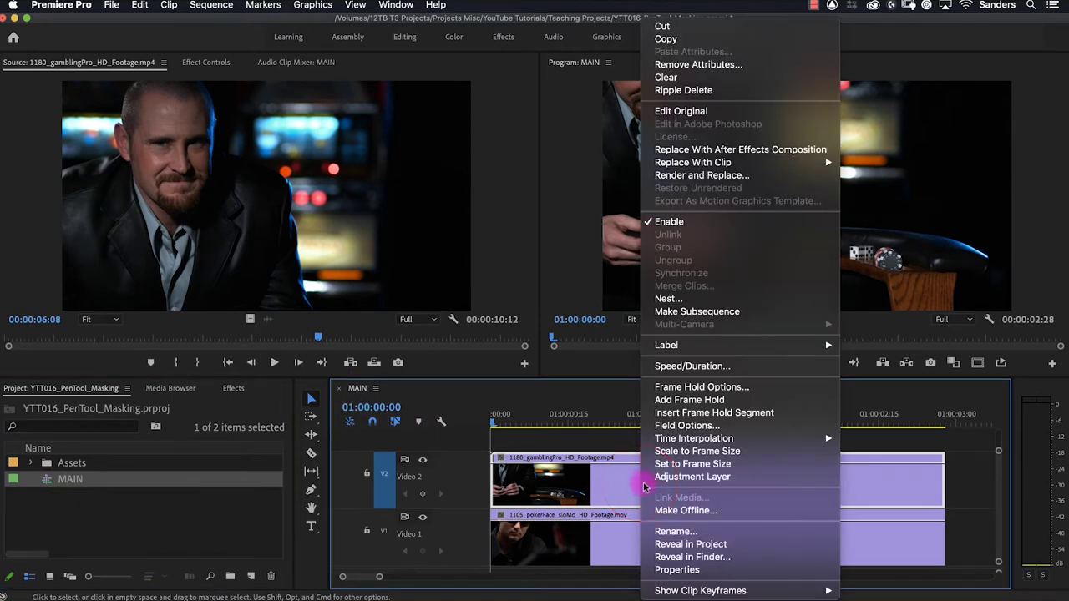
{"action": "left_click", "coordinate": [710, 299]}
{"action": "type", "text": "REFLE"}
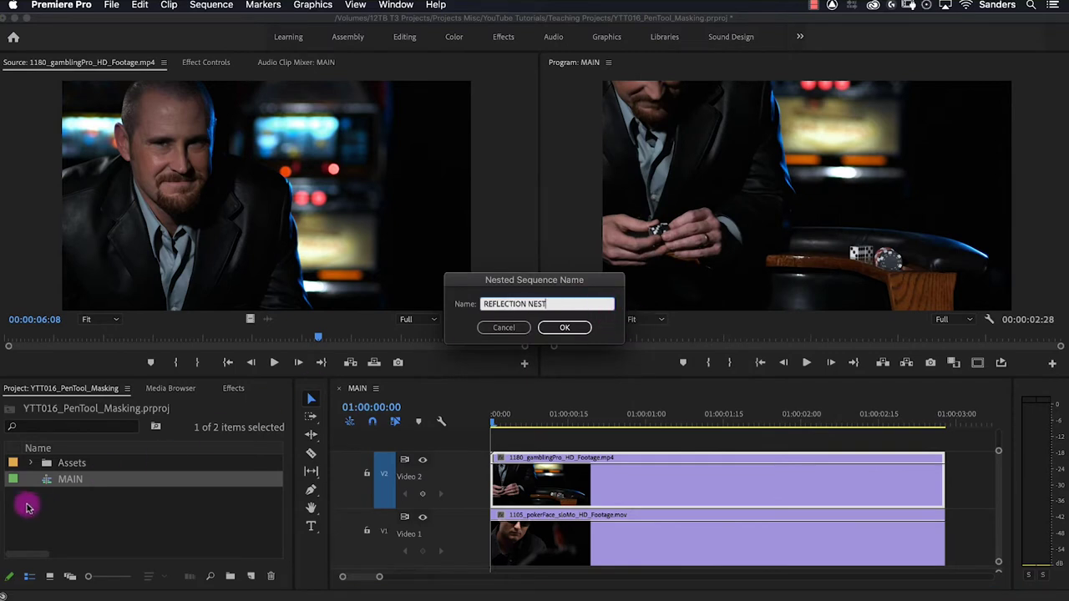
{"action": "type", "text": "CTION NEST"}
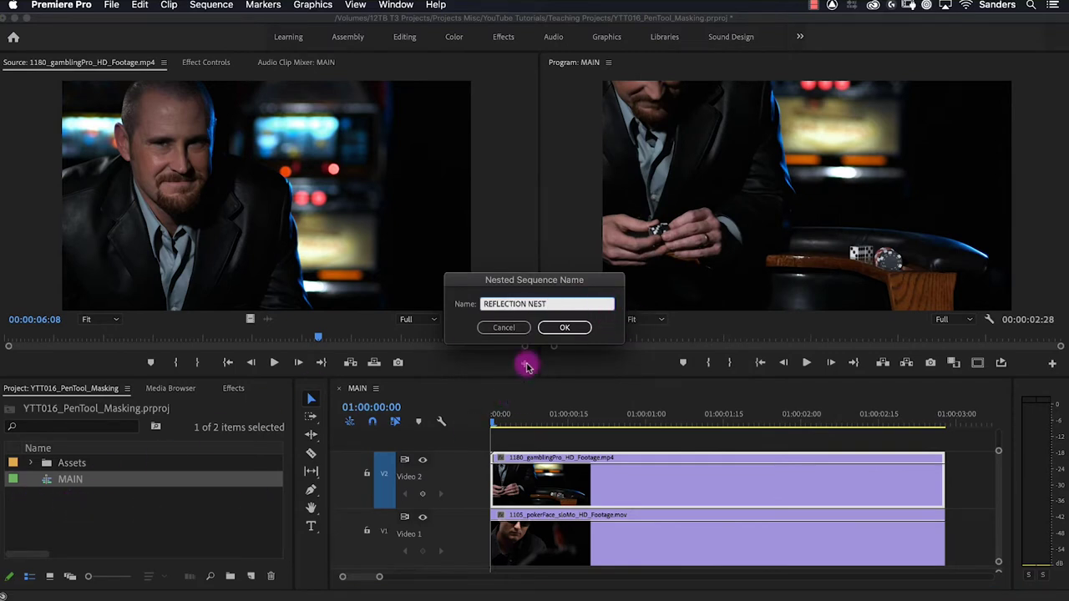
{"action": "left_click", "coordinate": [561, 328]}
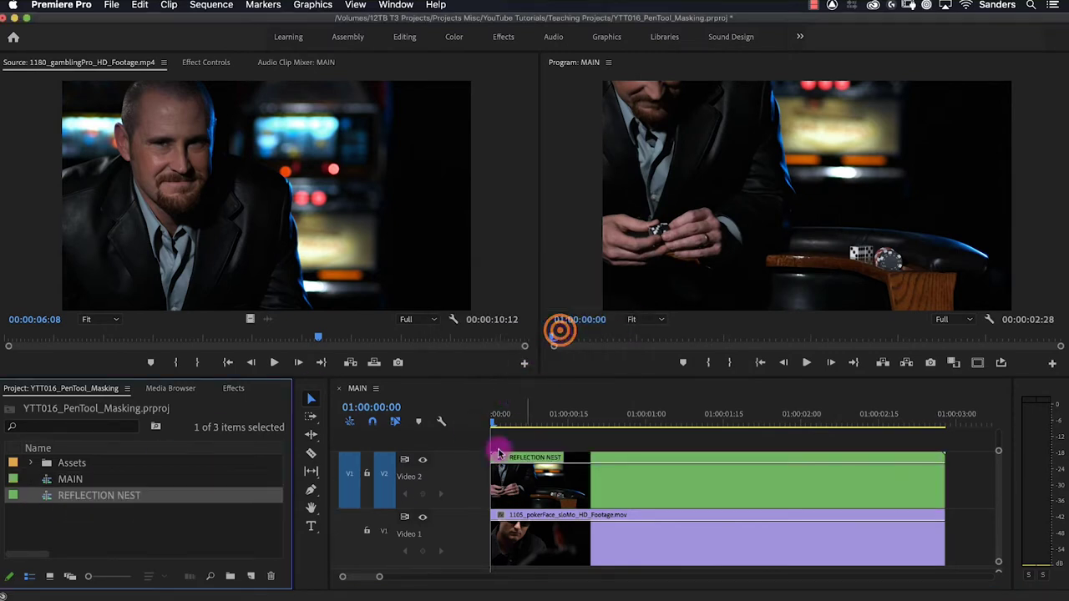
Open the REFLECTION NEST sequence, move its gambling clip down to Video 1 and enlarge the video tracks
{"action": "double_click", "coordinate": [49, 498]}
{"action": "left_click_drag", "start_coordinate": [507, 415], "coordinate": [774, 415]}
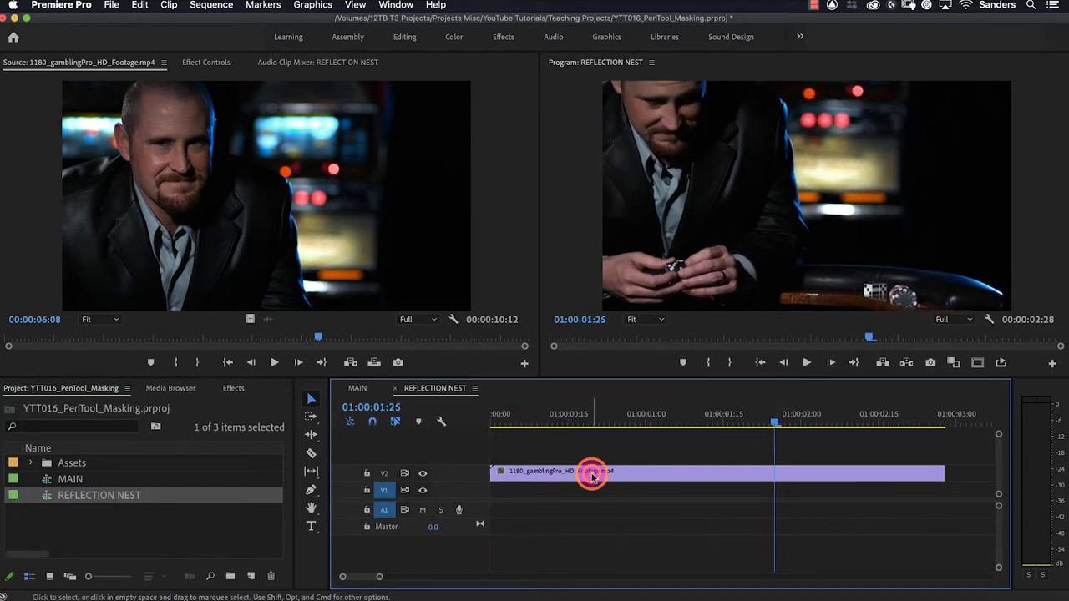
{"action": "left_click_drag", "start_coordinate": [593, 478], "coordinate": [537, 492]}
{"action": "double_click", "coordinate": [436, 489]}
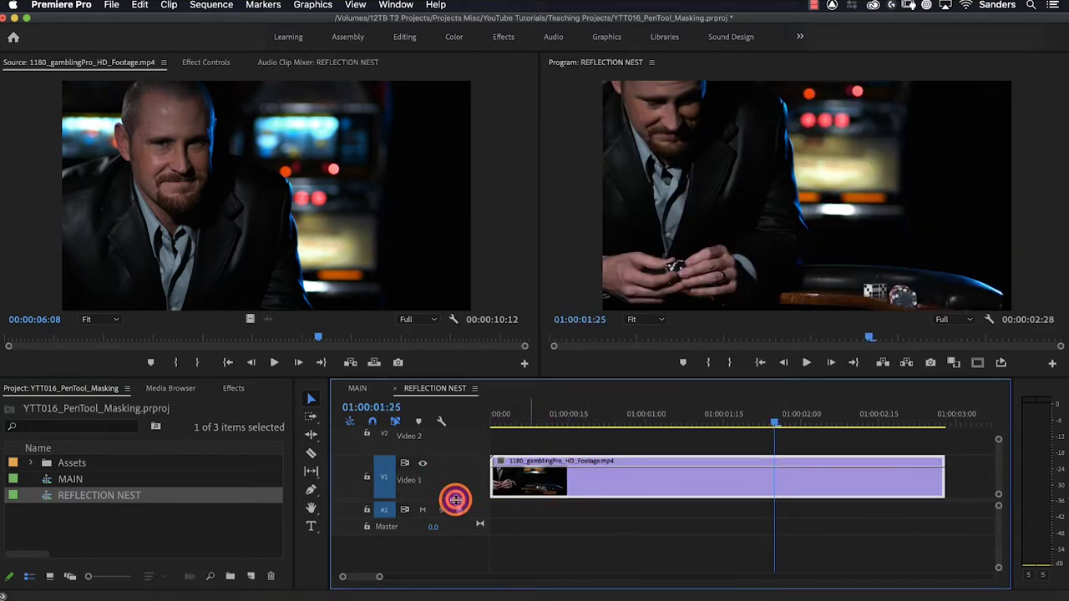
{"action": "scroll", "coordinate": [444, 567], "scroll_direction": "up", "scroll_amount": 3}
{"action": "left_click_drag", "start_coordinate": [493, 417], "coordinate": [499, 446]}
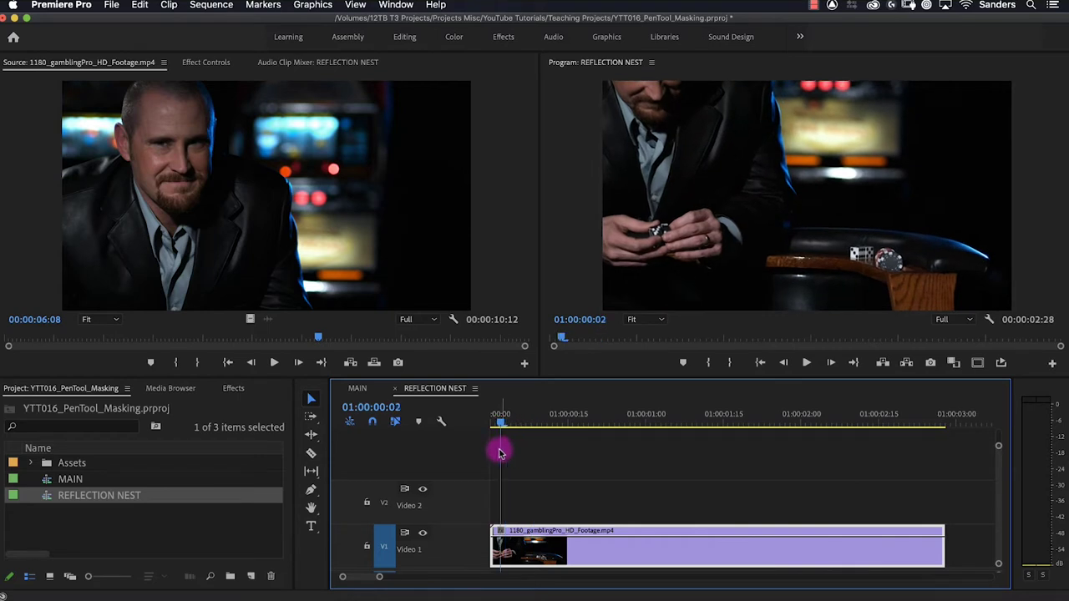
Return to the MAIN sequence and lower the opacity of REFLECTION NEST to 45.8%
{"action": "left_click", "coordinate": [357, 389]}
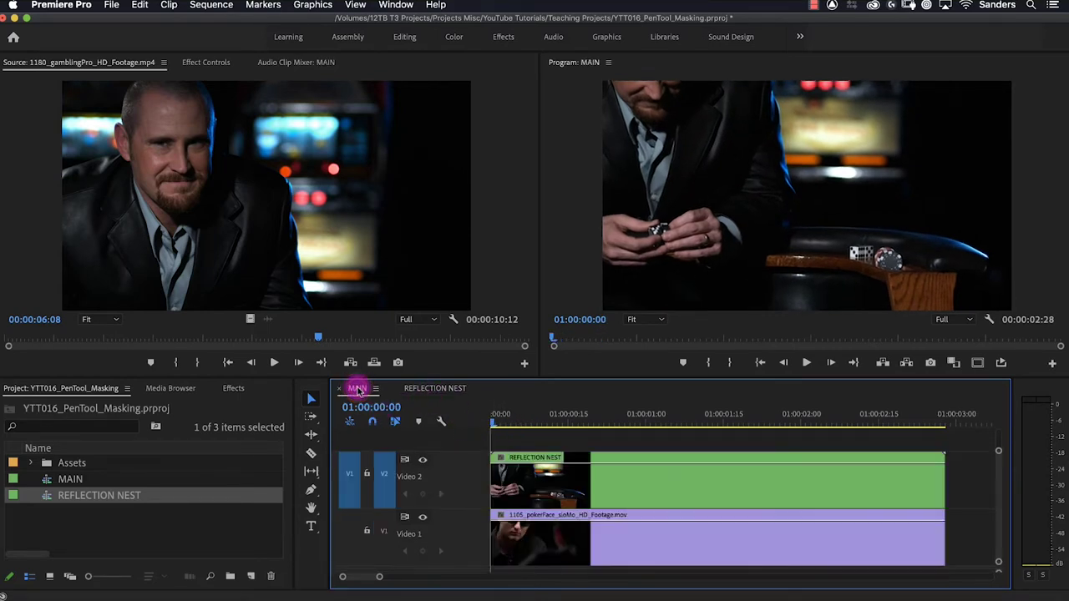
{"action": "left_click_drag", "start_coordinate": [475, 422], "coordinate": [564, 447]}
{"action": "key", "text": "Home"}
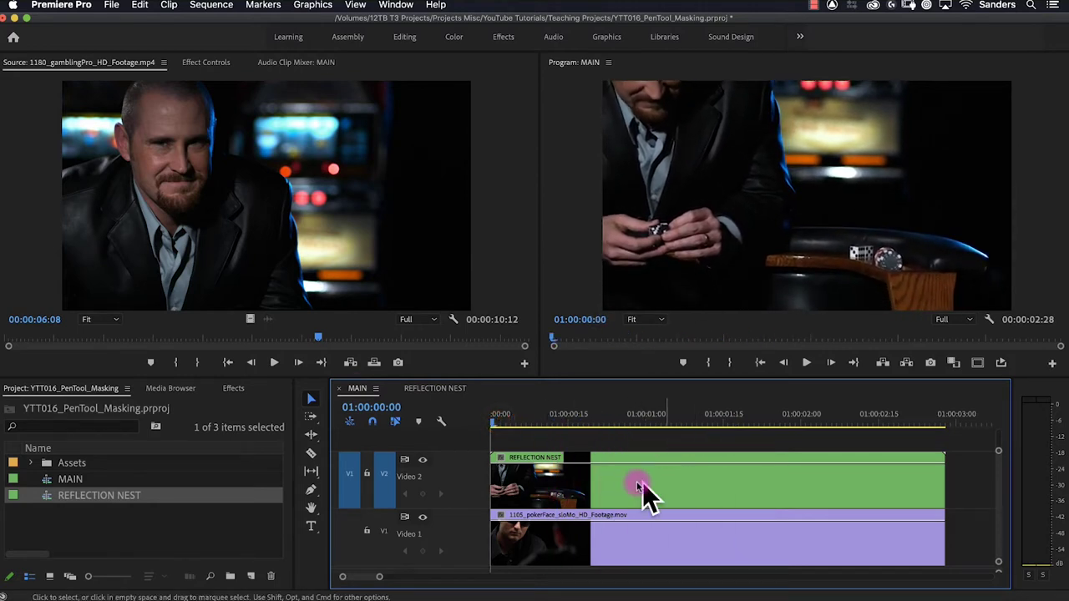
{"action": "left_click_drag", "start_coordinate": [632, 465], "coordinate": [632, 491]}
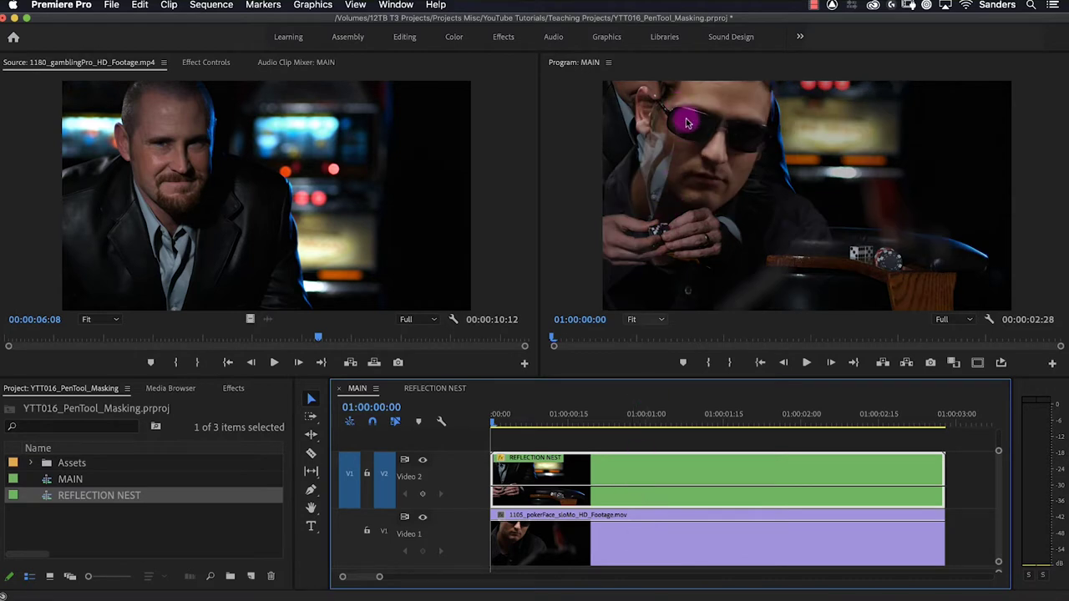
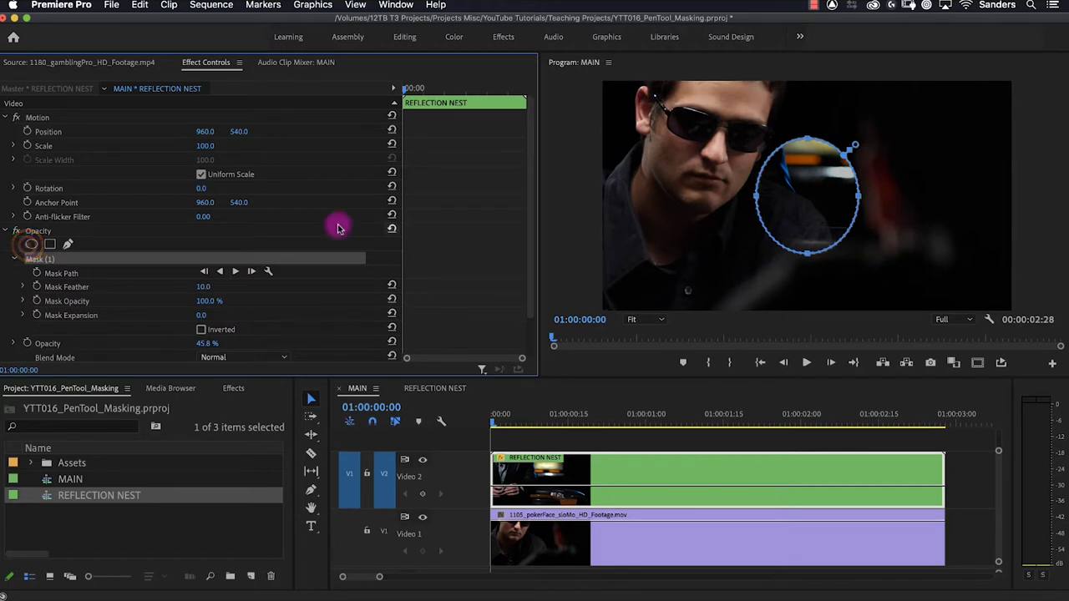
Try out the elliptical mask over the man's face with the nest's opacity at 100%, and move it onto the hands
{"action": "left_click_drag", "start_coordinate": [798, 194], "coordinate": [684, 161]}
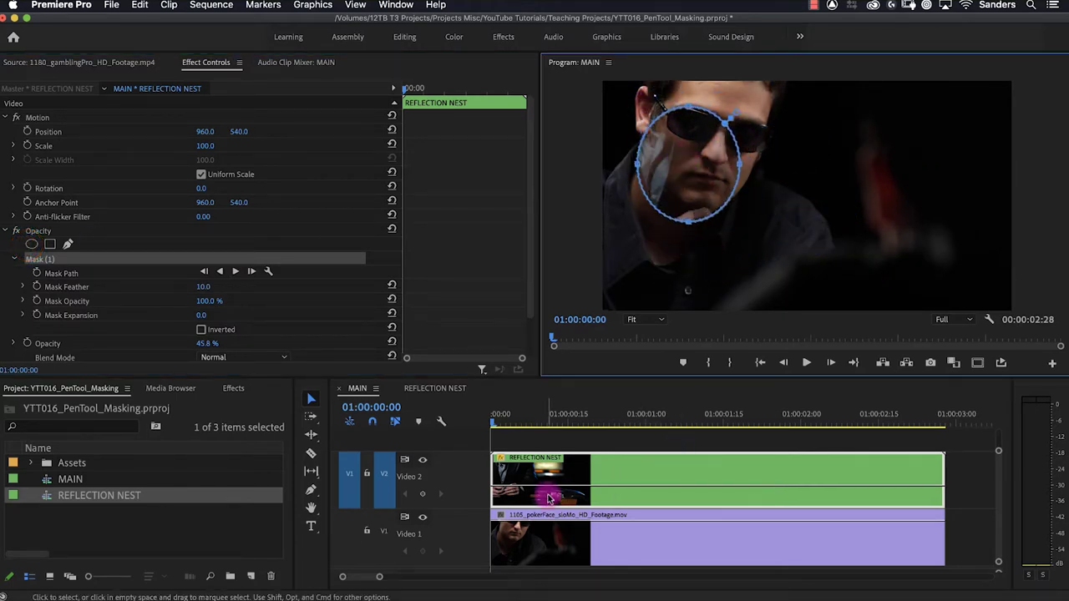
{"action": "left_click_drag", "start_coordinate": [661, 491], "coordinate": [663, 484]}
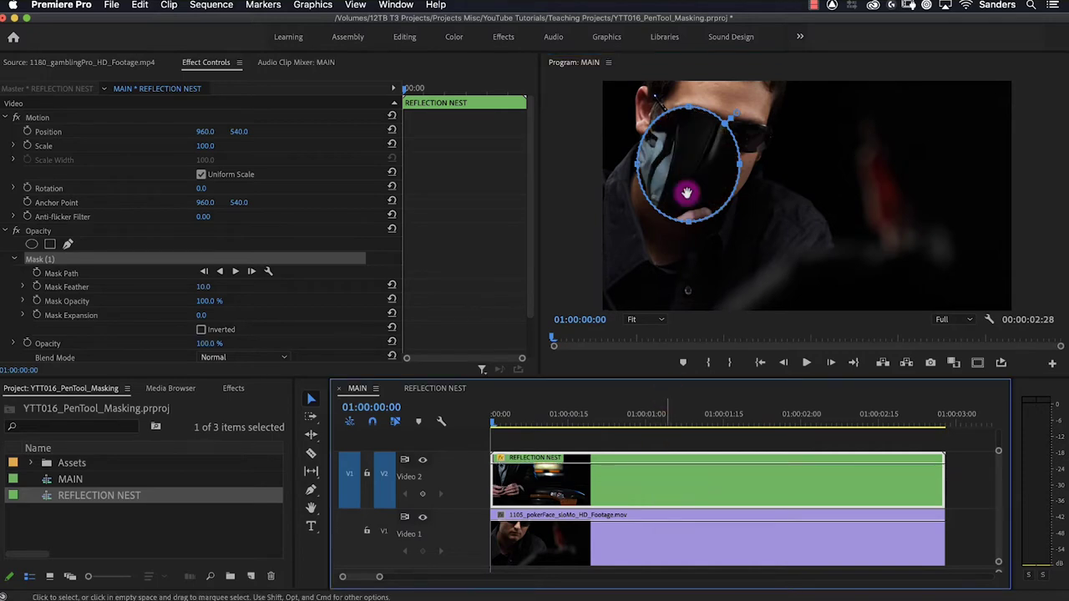
{"action": "left_click_drag", "start_coordinate": [675, 157], "coordinate": [677, 250]}
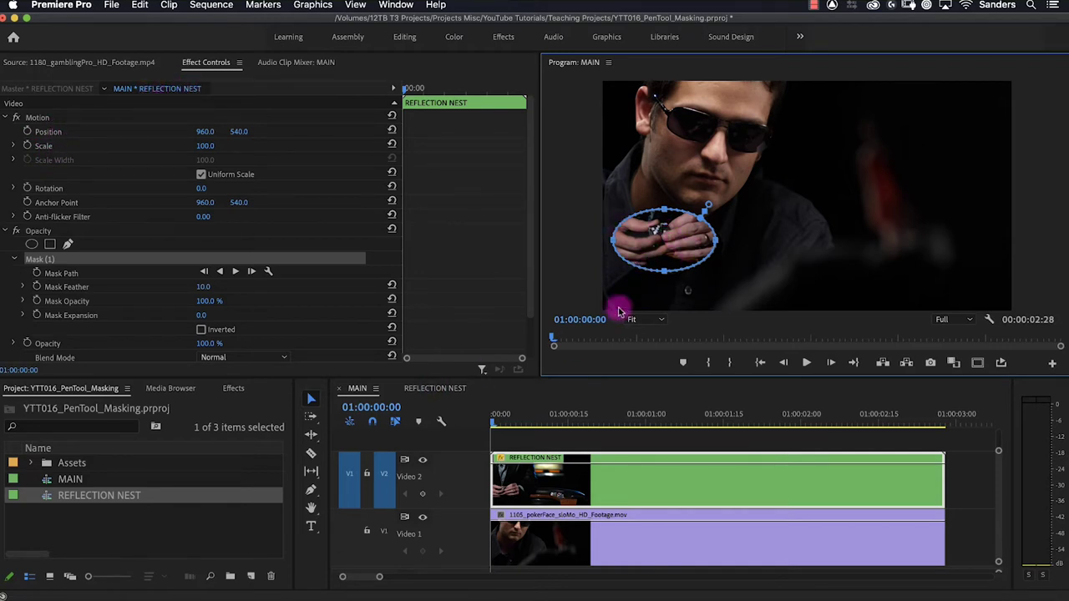
Inside REFLECTION NEST, scale the gambling clip to 78 and position it at 949, 150, and return to MAIN
{"action": "left_click", "coordinate": [435, 391]}
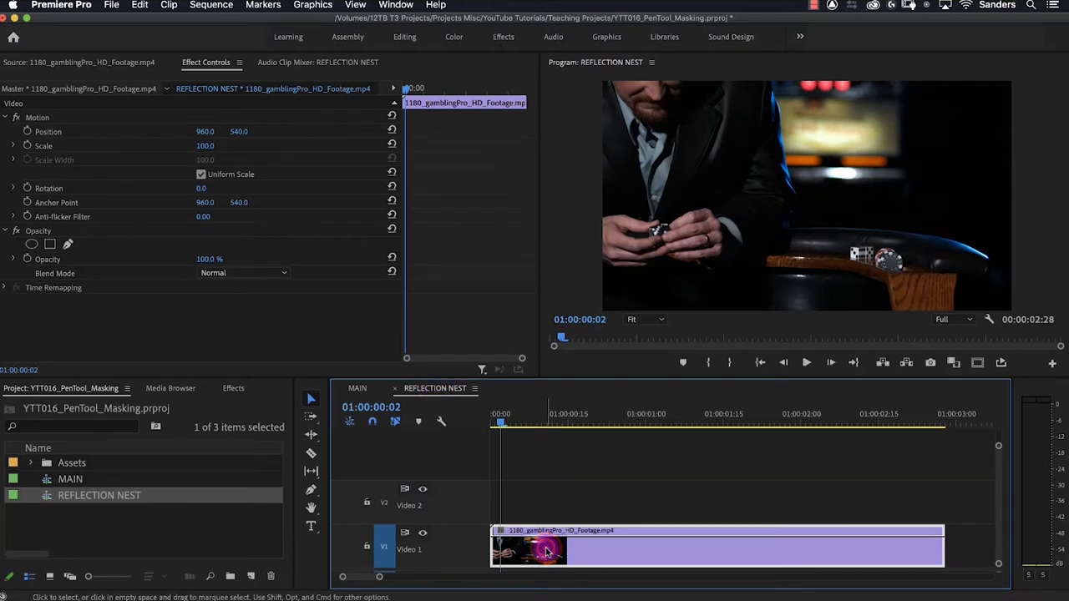
{"action": "left_click_drag", "start_coordinate": [208, 146], "coordinate": [138, 130]}
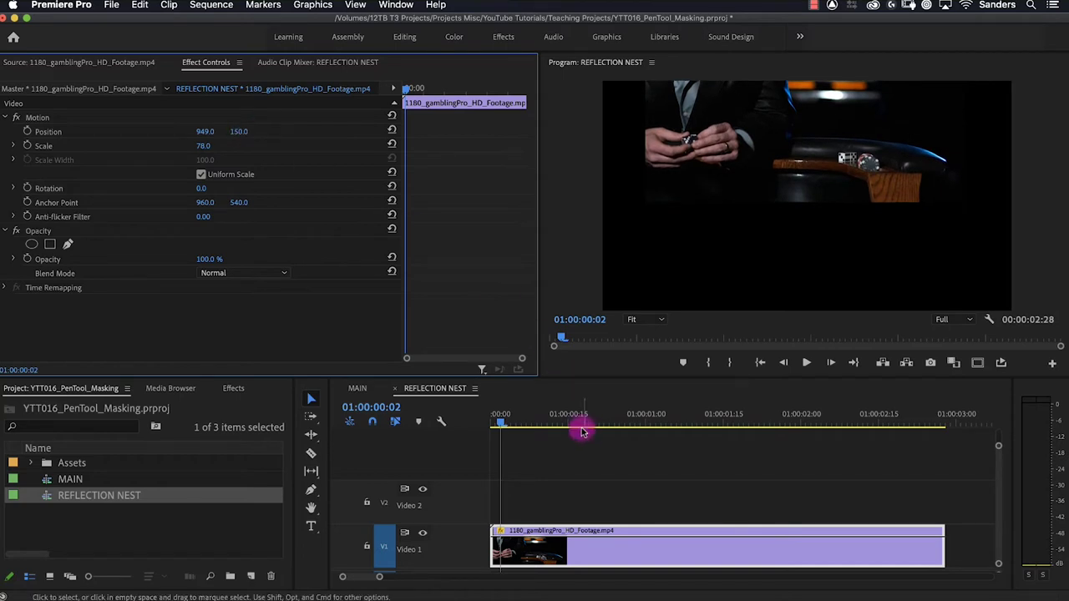
{"action": "left_click", "coordinate": [357, 388]}
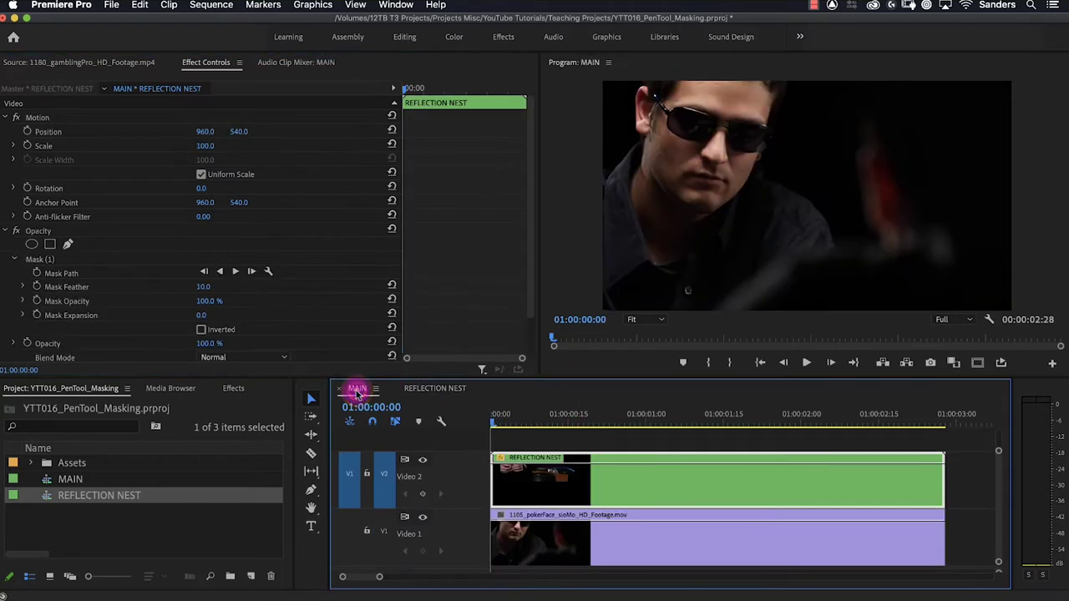
Move the elliptical mask of REFLECTION NEST up onto the hands in front of the sunglasses
{"action": "left_click", "coordinate": [550, 483]}
{"action": "left_click", "coordinate": [42, 257]}
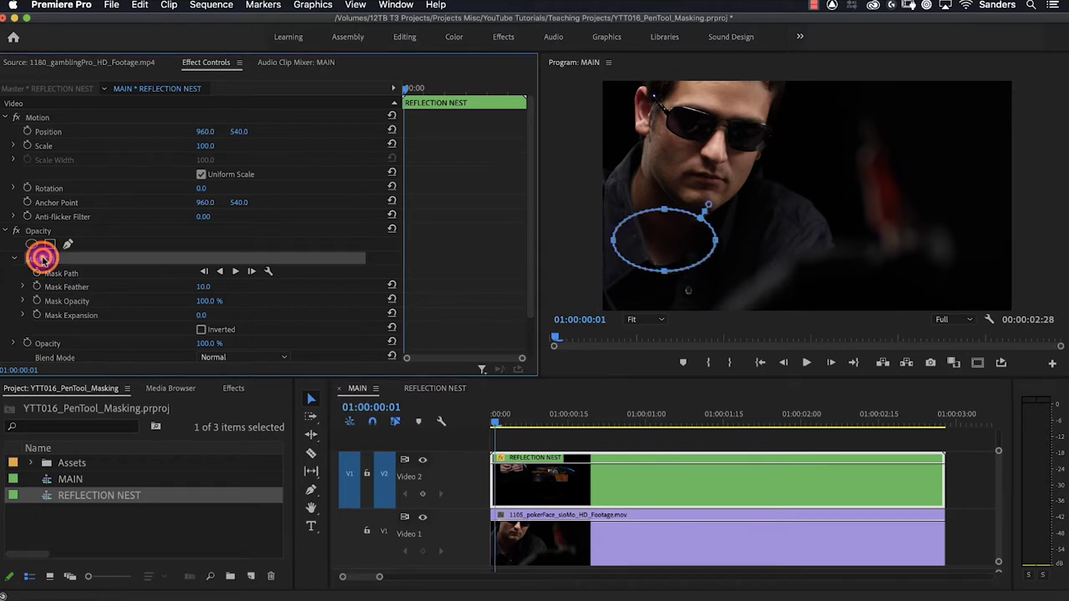
{"action": "left_click_drag", "start_coordinate": [664, 242], "coordinate": [690, 154]}
Delete the elliptical mask from REFLECTION NEST and lower the nest's opacity to 25.4%
{"action": "left_click", "coordinate": [37, 260]}
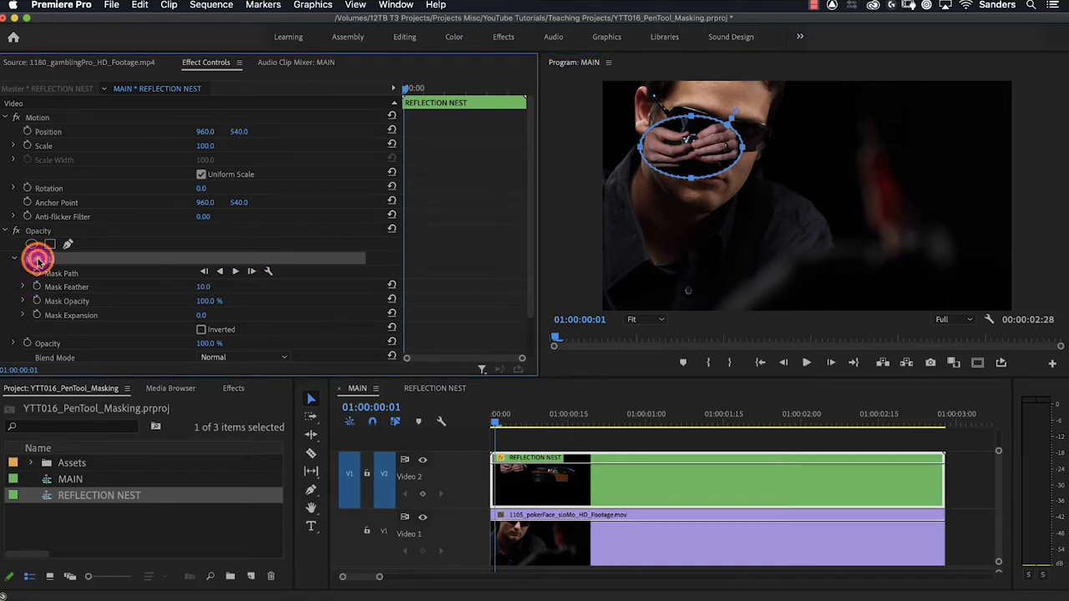
{"action": "key", "text": "Delete"}
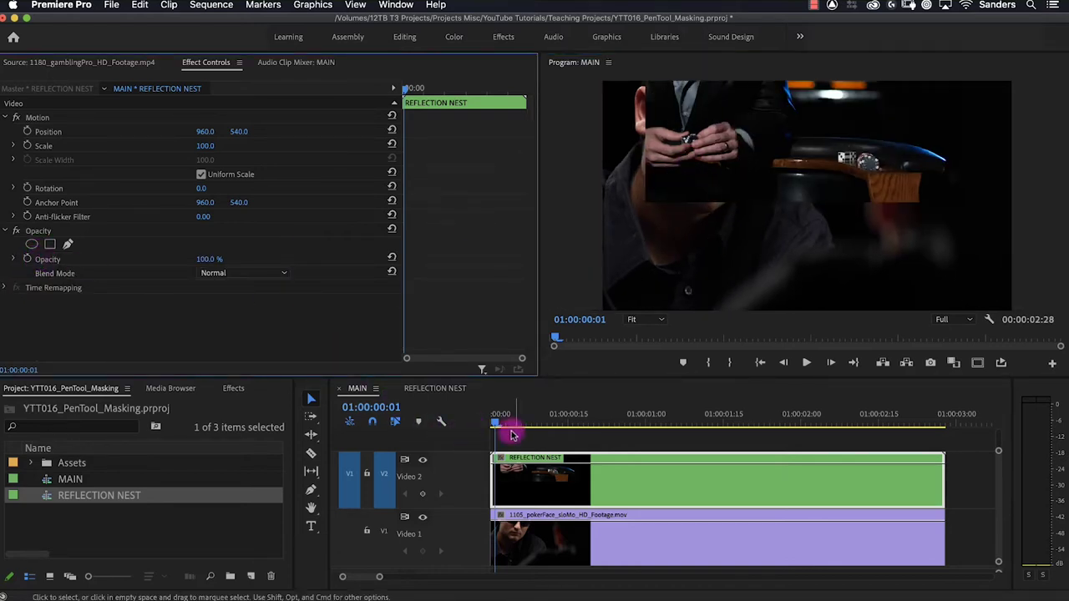
{"action": "left_click", "coordinate": [582, 465]}
{"action": "left_click_drag", "start_coordinate": [582, 465], "coordinate": [584, 497]}
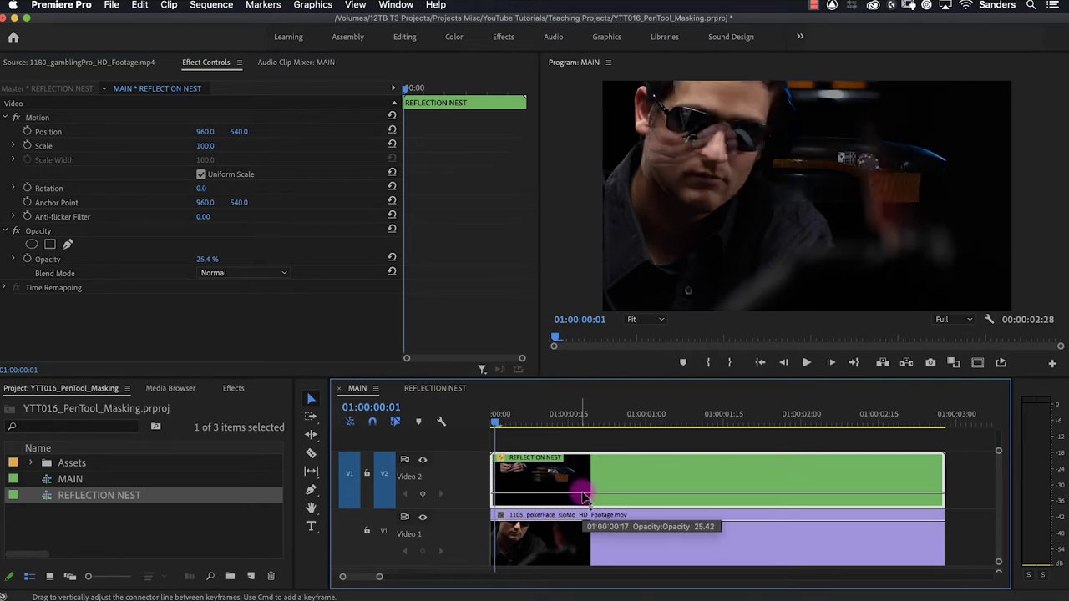
{"action": "left_click", "coordinate": [732, 141]}
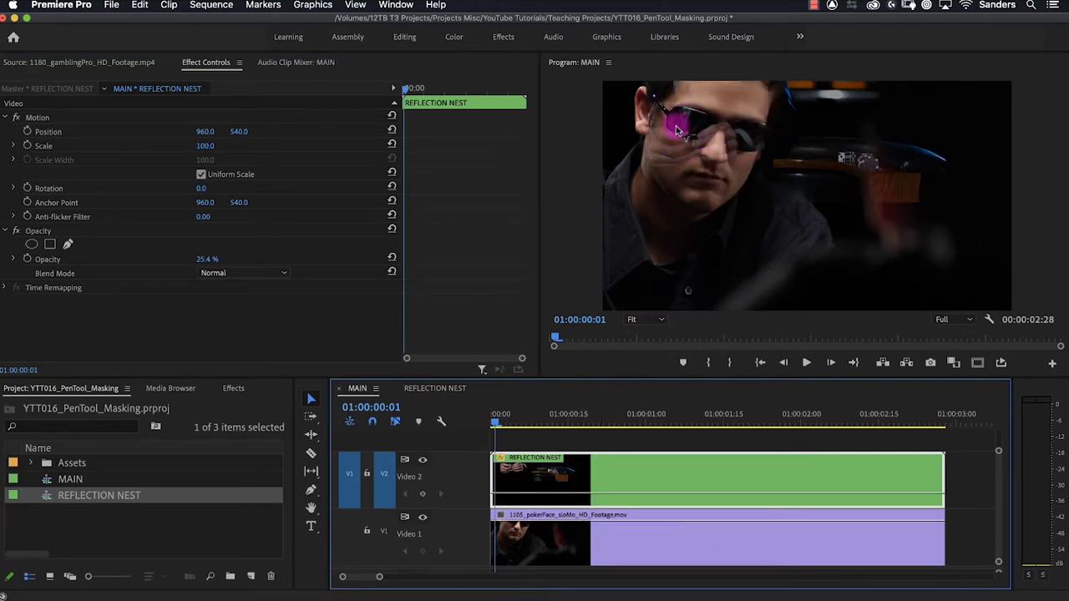
Magnify the program view to 400% on the lens nearest the visible ear, and lower the nest's opacity to 0%
{"action": "left_click", "coordinate": [659, 320]}
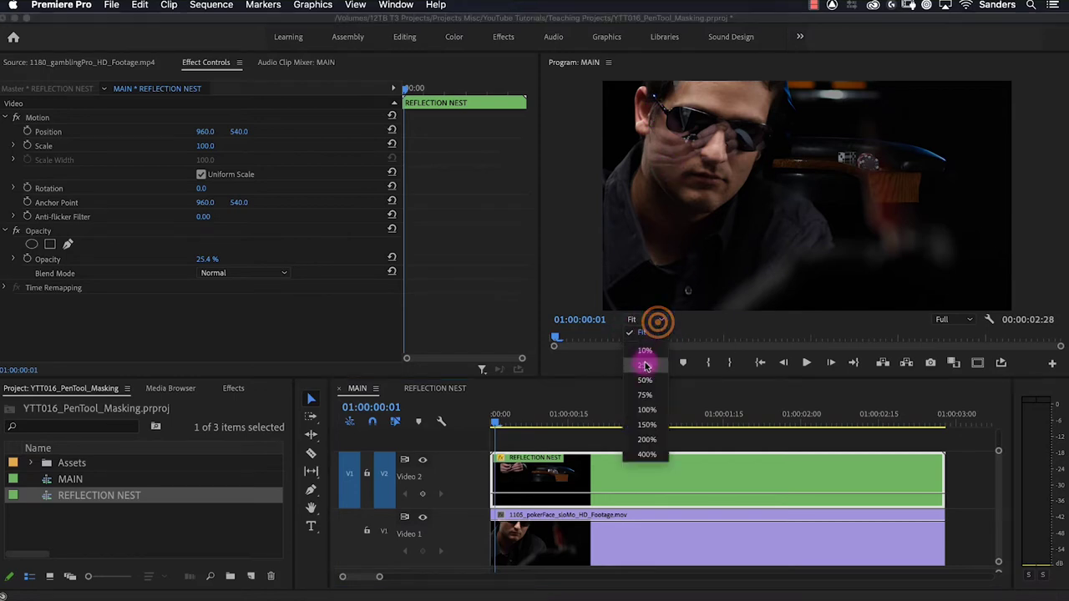
{"action": "left_click", "coordinate": [659, 448]}
{"action": "left_click_drag", "start_coordinate": [778, 307], "coordinate": [637, 318]}
{"action": "left_click_drag", "start_coordinate": [1059, 199], "coordinate": [1062, 142]}
{"action": "left_click_drag", "start_coordinate": [639, 491], "coordinate": [648, 510]}
{"action": "left_click", "coordinate": [646, 502]}
{"action": "left_click", "coordinate": [631, 480]}
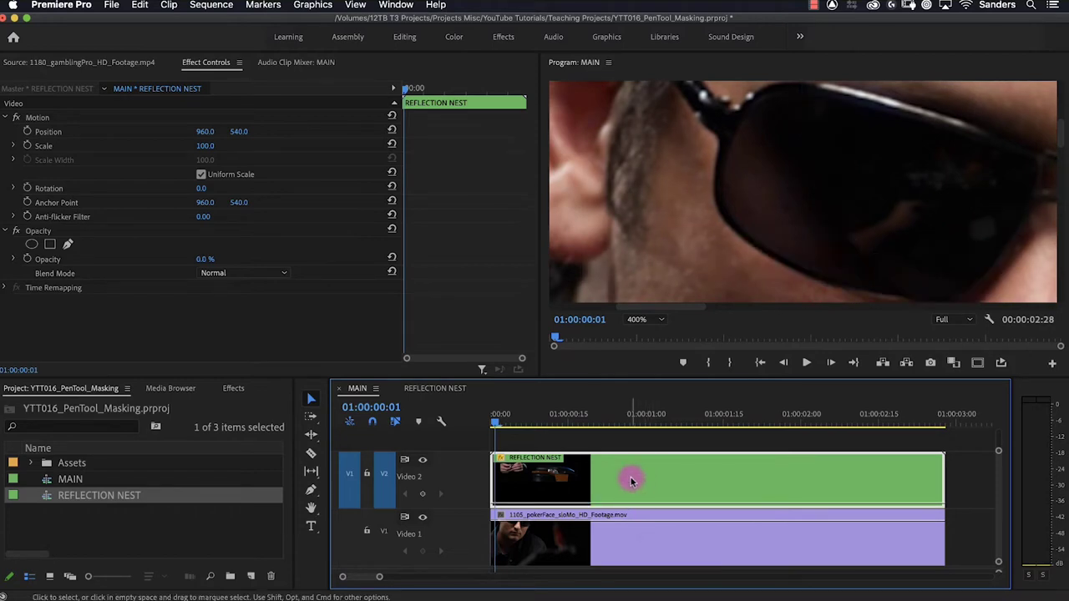
Return the playhead to 01:00:00:00, select REFLECTION NEST and enlarge the program view for masking the lens
{"action": "left_click_drag", "start_coordinate": [506, 423], "coordinate": [480, 422]}
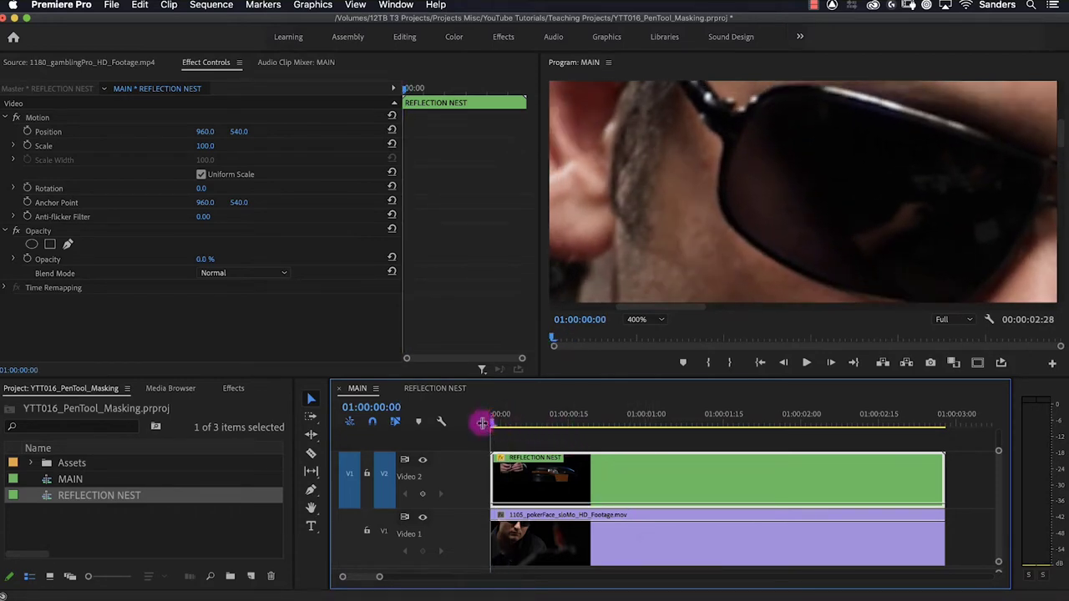
{"action": "left_click", "coordinate": [512, 474]}
{"action": "left_click_drag", "start_coordinate": [571, 378], "coordinate": [569, 398]}
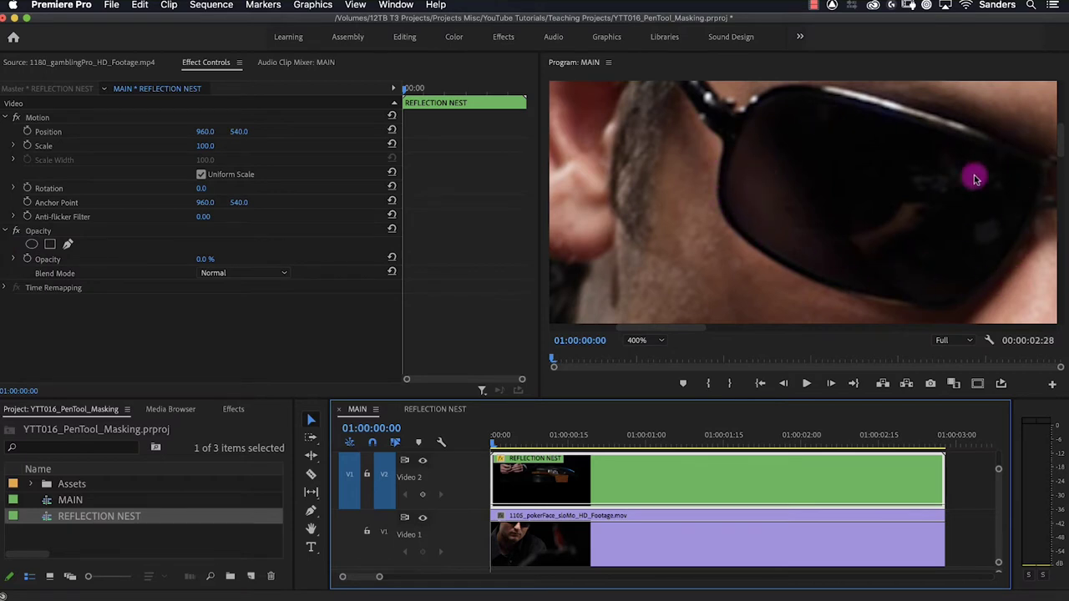
Draw a closed Pen mask on REFLECTION NEST following the outline of the sunglasses lens nearest the visible ear
{"action": "left_click", "coordinate": [67, 245]}
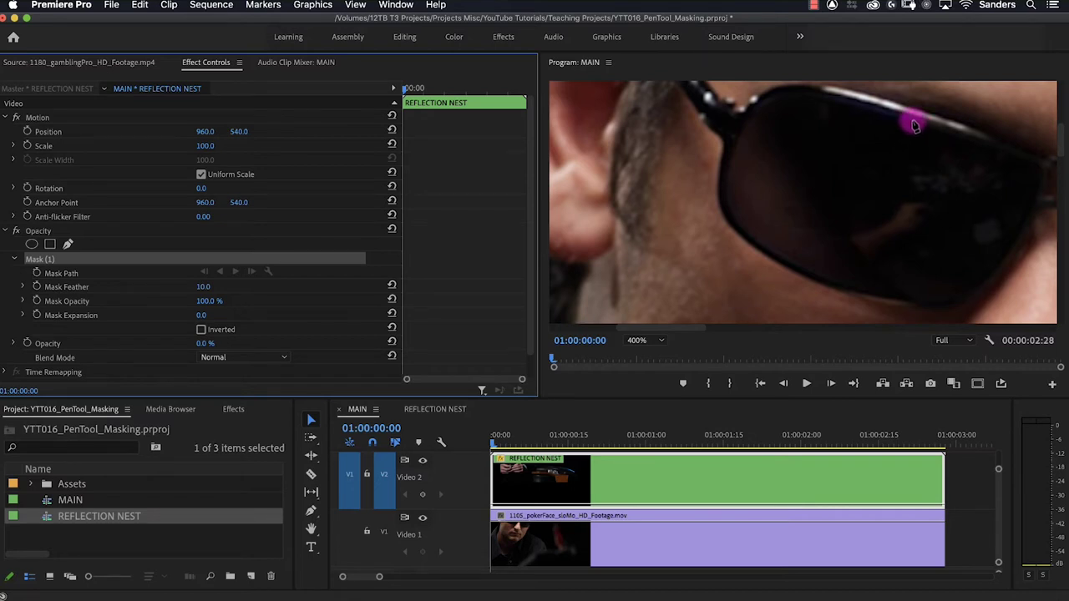
{"action": "left_click", "coordinate": [912, 123]}
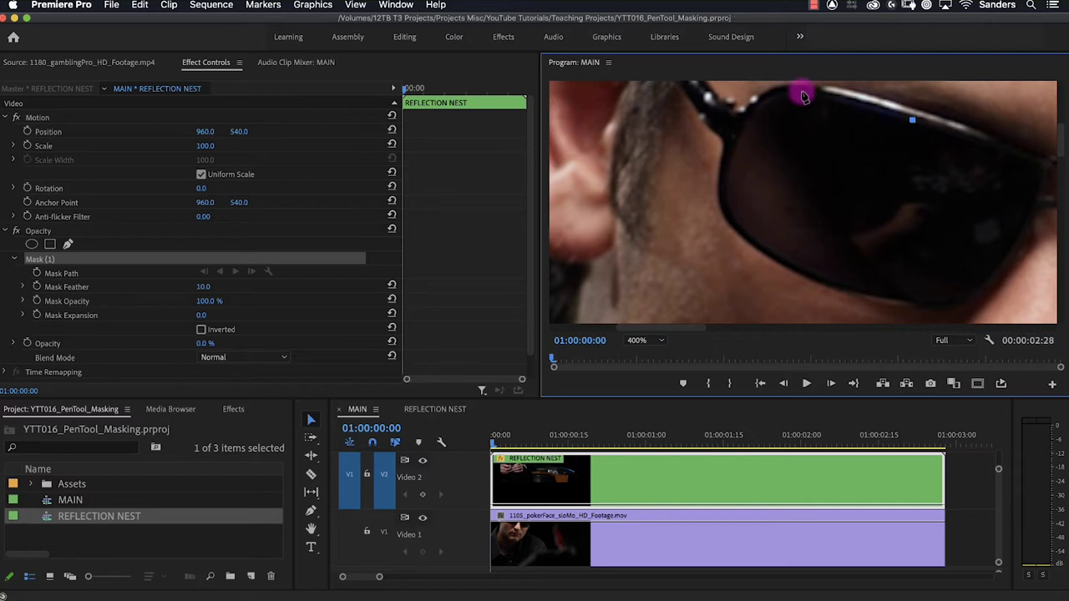
{"action": "left_click_drag", "start_coordinate": [802, 93], "coordinate": [756, 98]}
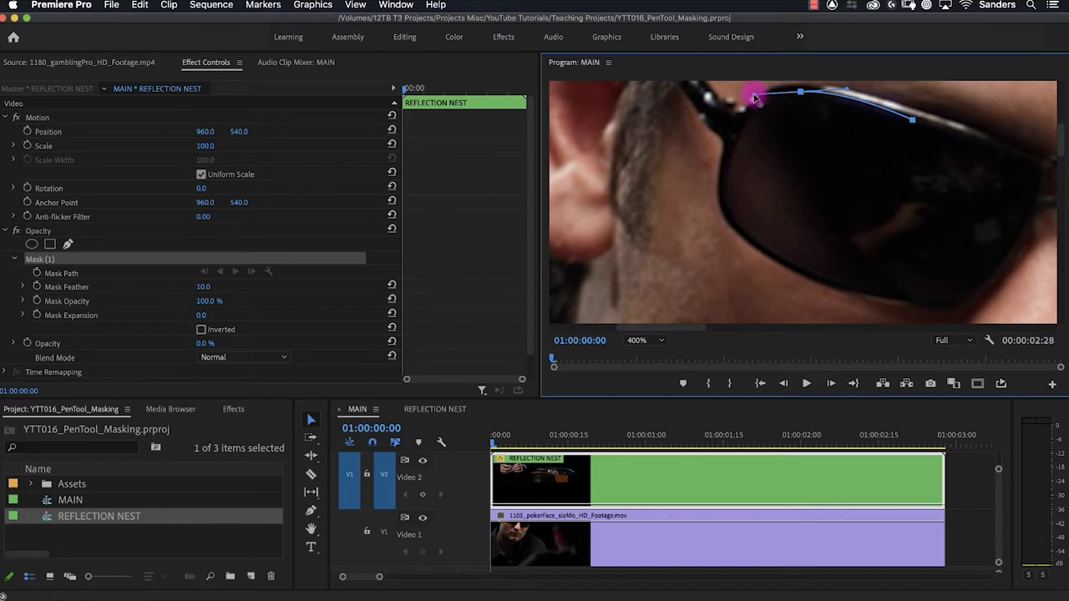
{"action": "left_click_drag", "start_coordinate": [727, 196], "coordinate": [738, 235]}
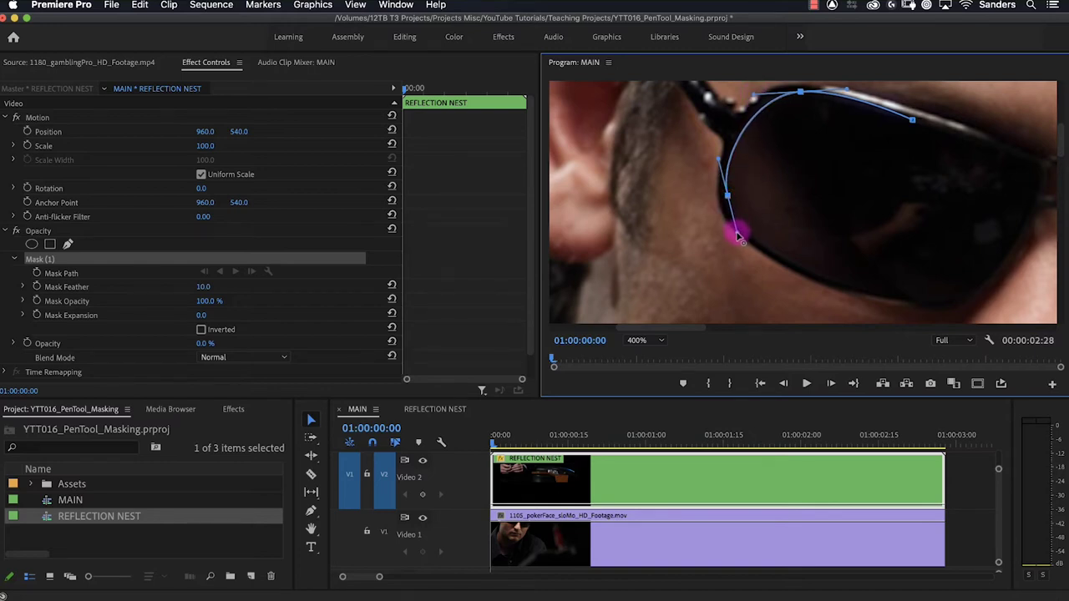
{"action": "left_click_drag", "start_coordinate": [853, 291], "coordinate": [969, 298]}
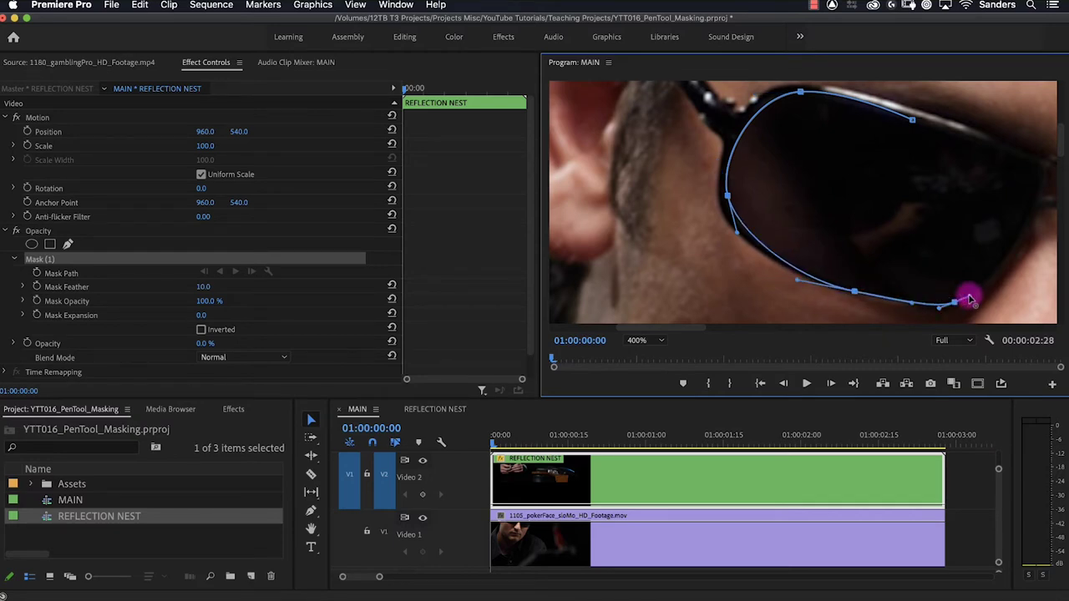
{"action": "left_click_drag", "start_coordinate": [1020, 224], "coordinate": [1025, 206]}
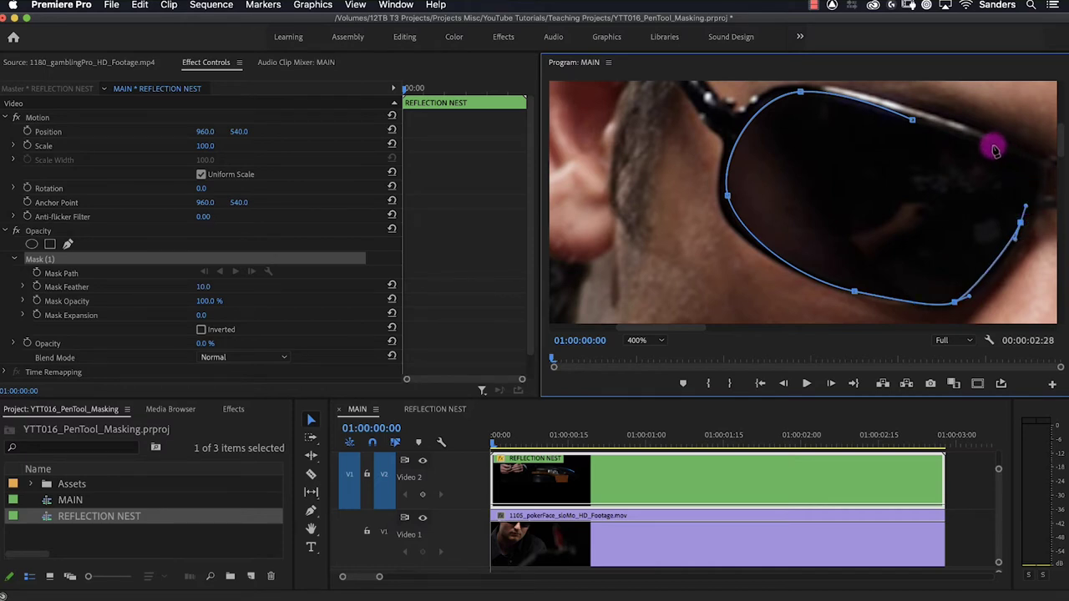
{"action": "left_click_drag", "start_coordinate": [996, 148], "coordinate": [948, 130]}
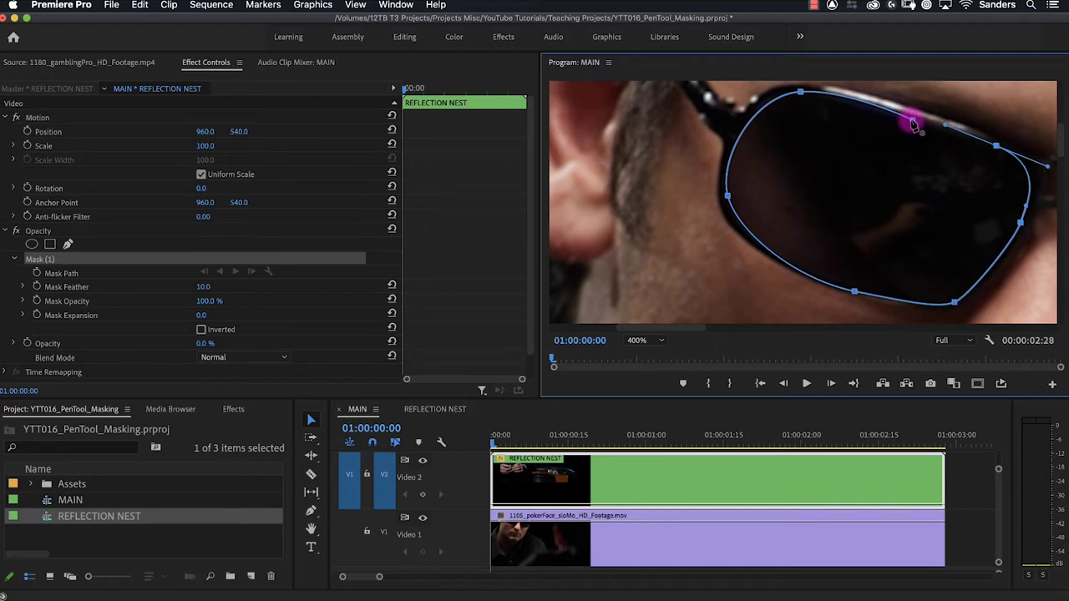
{"action": "left_click", "coordinate": [912, 124]}
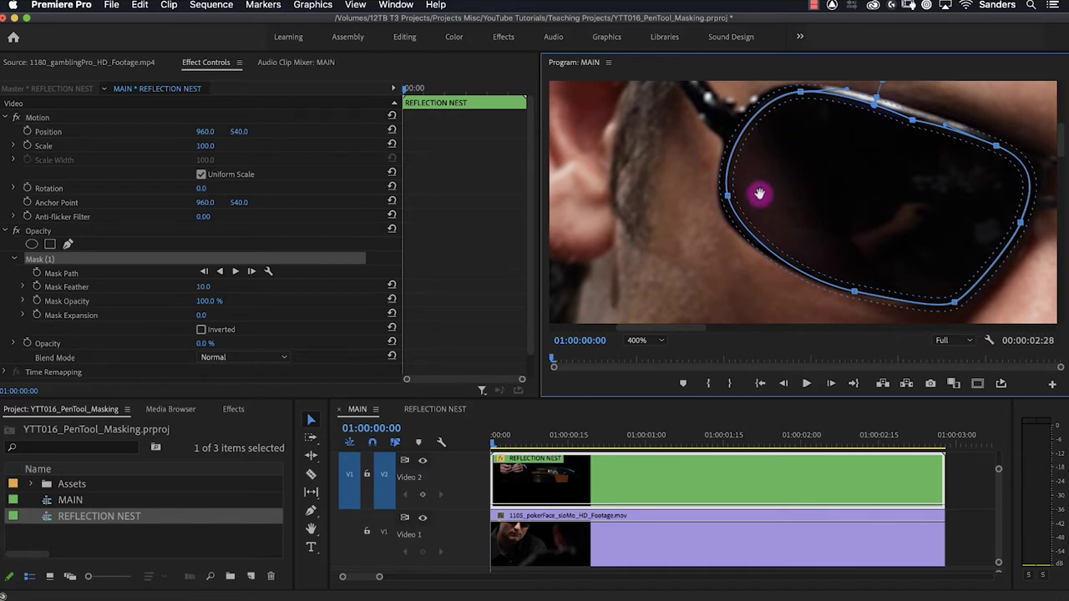
Refine the mask points and curve handles along the lens's ear-side and upper edges to fit the frame
{"action": "mouse_move", "coordinate": [727, 198]}
{"action": "left_mouse_down"}
{"action": "mouse_move", "coordinate": [742, 191]}
{"action": "mouse_move", "coordinate": [685, 200]}
{"action": "mouse_move", "coordinate": [725, 203]}
{"action": "left_mouse_up"}
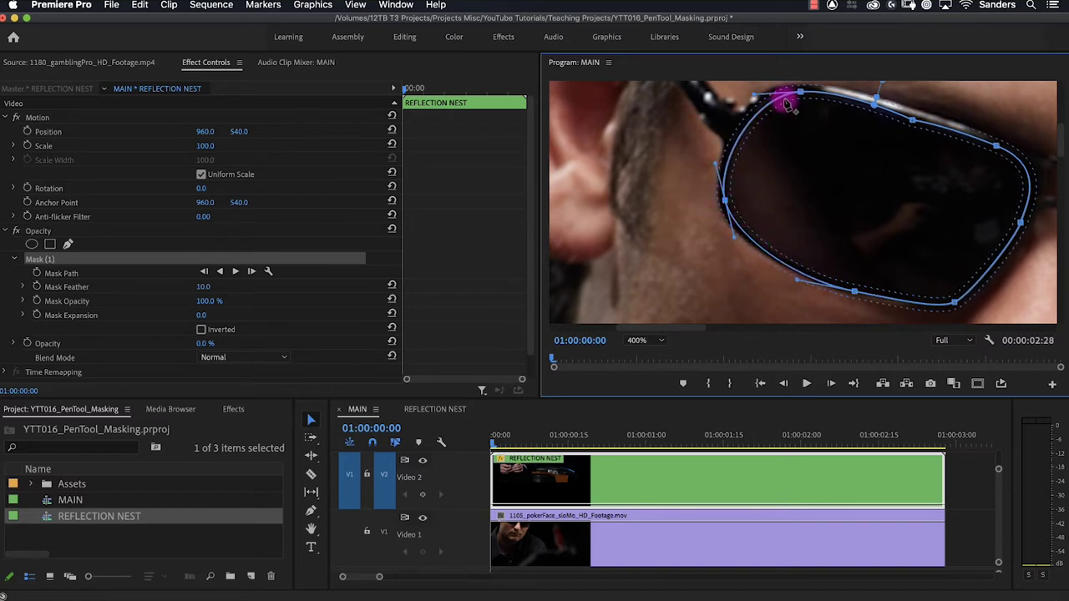
{"action": "left_click_drag", "start_coordinate": [754, 97], "coordinate": [799, 92]}
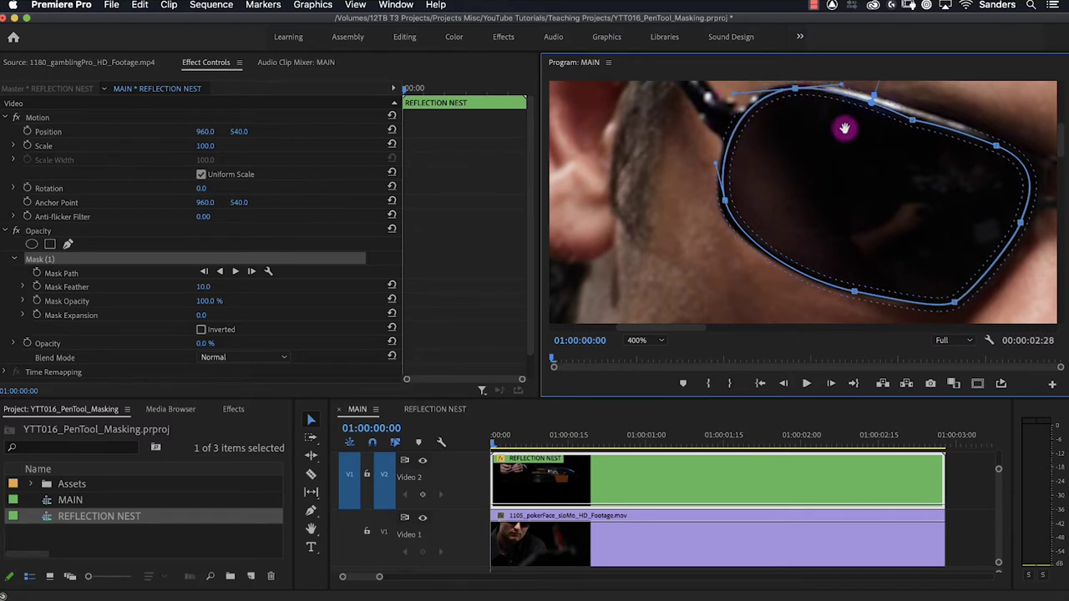
{"action": "left_click", "coordinate": [724, 198]}
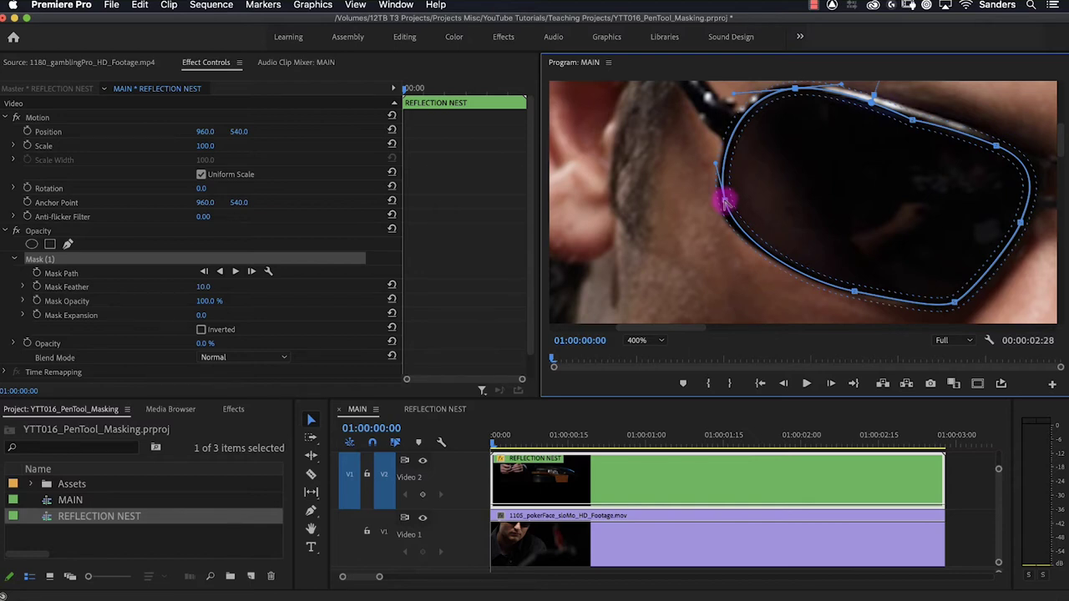
{"action": "left_click_drag", "start_coordinate": [724, 200], "coordinate": [751, 202]}
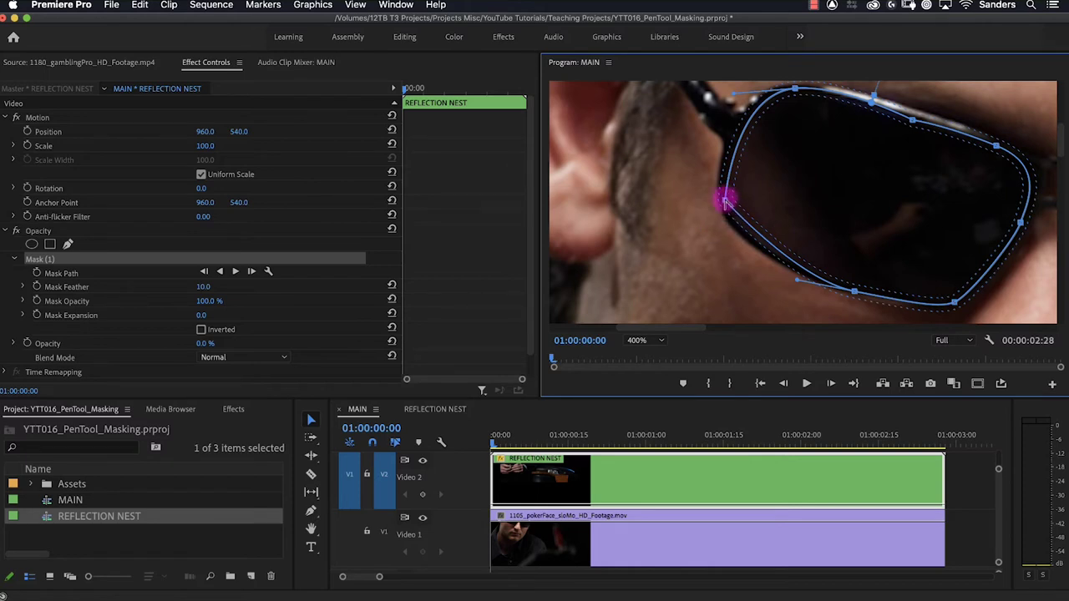
{"action": "mouse_move", "coordinate": [725, 200]}
{"action": "left_mouse_down"}
{"action": "mouse_move", "coordinate": [723, 225]}
{"action": "mouse_move", "coordinate": [709, 148]}
{"action": "mouse_move", "coordinate": [718, 177]}
{"action": "mouse_move", "coordinate": [759, 206]}
{"action": "mouse_move", "coordinate": [727, 202]}
{"action": "left_mouse_up"}
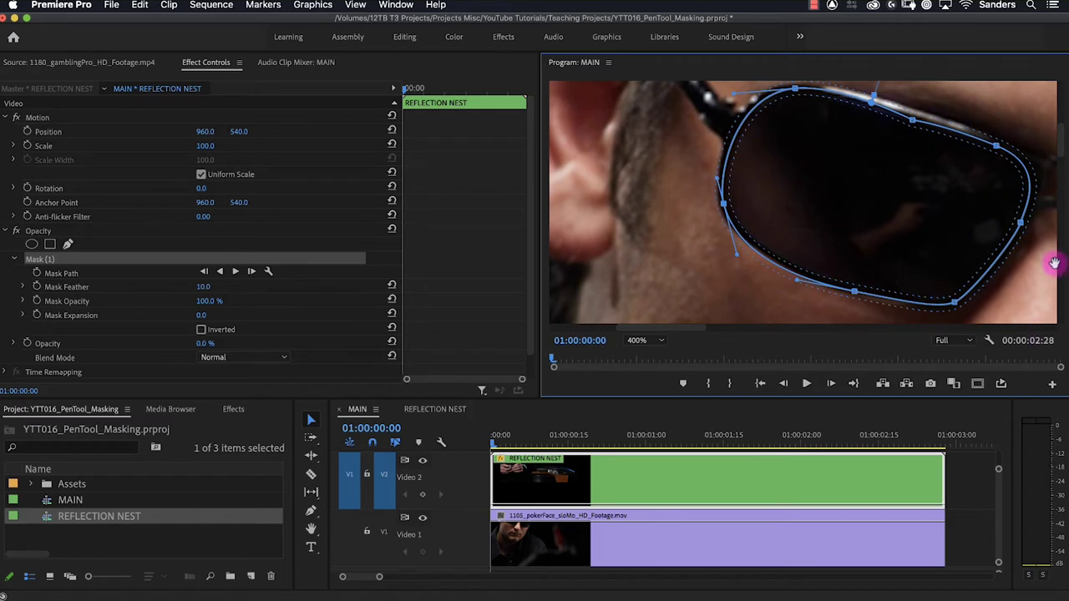
{"action": "left_click", "coordinate": [915, 122]}
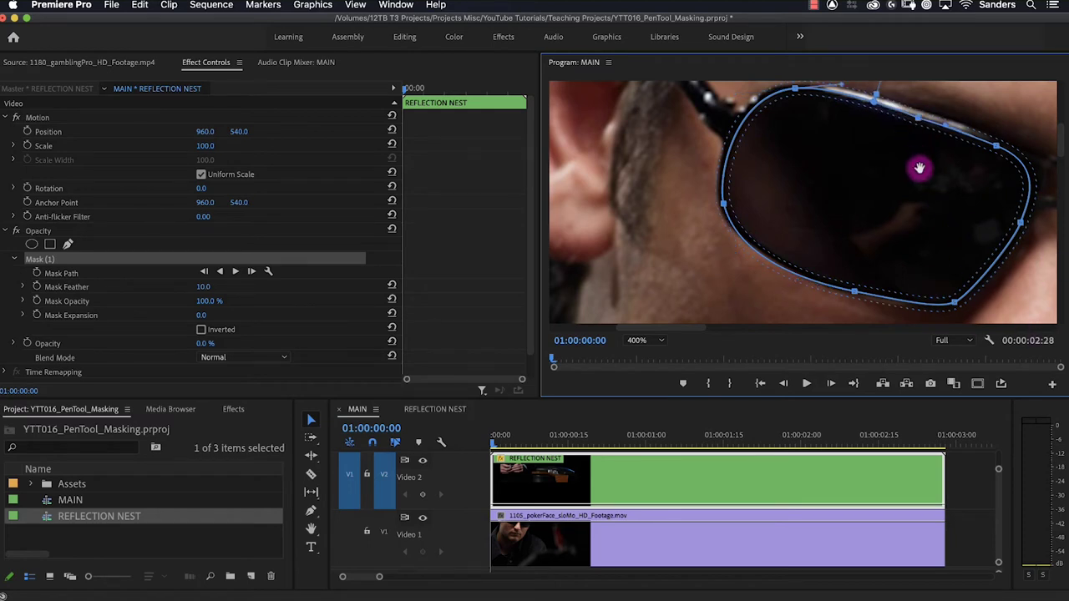
Set the lens mask's feather to 5.4
{"action": "scroll", "coordinate": [905, 190], "scroll_direction": "up", "scroll_amount": 2}
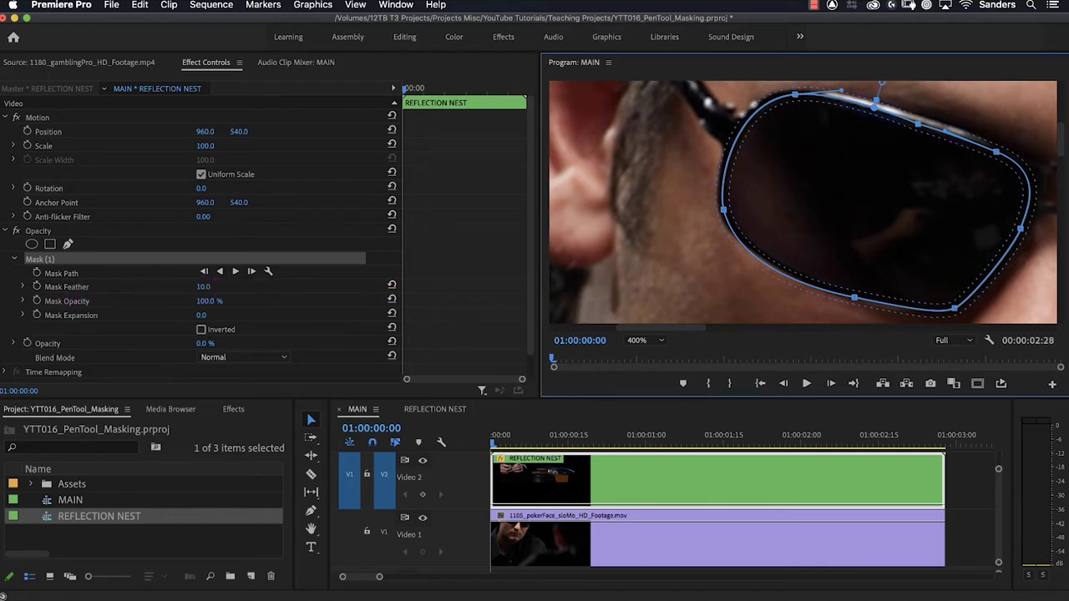
{"action": "left_click_drag", "start_coordinate": [203, 287], "coordinate": [201, 286]}
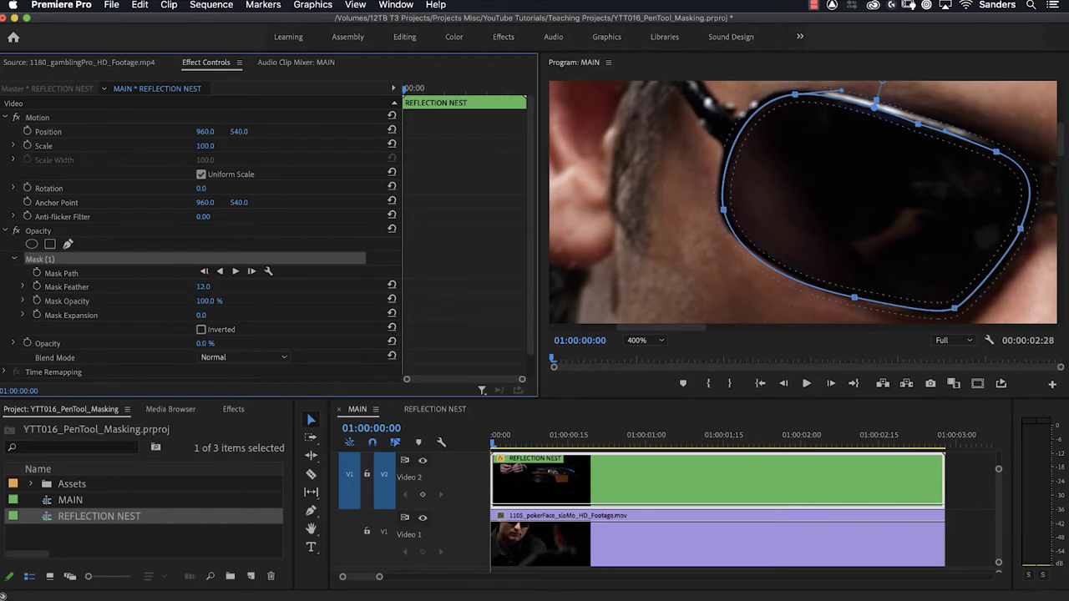
{"action": "left_click_drag", "start_coordinate": [1053, 179], "coordinate": [1055, 125]}
{"action": "left_click_drag", "start_coordinate": [882, 148], "coordinate": [878, 151]}
Show the sunglasses at 150% magnification, advance the playhead two frames, and raise REFLECTION NEST's opacity to 100%
{"action": "left_click", "coordinate": [643, 340]}
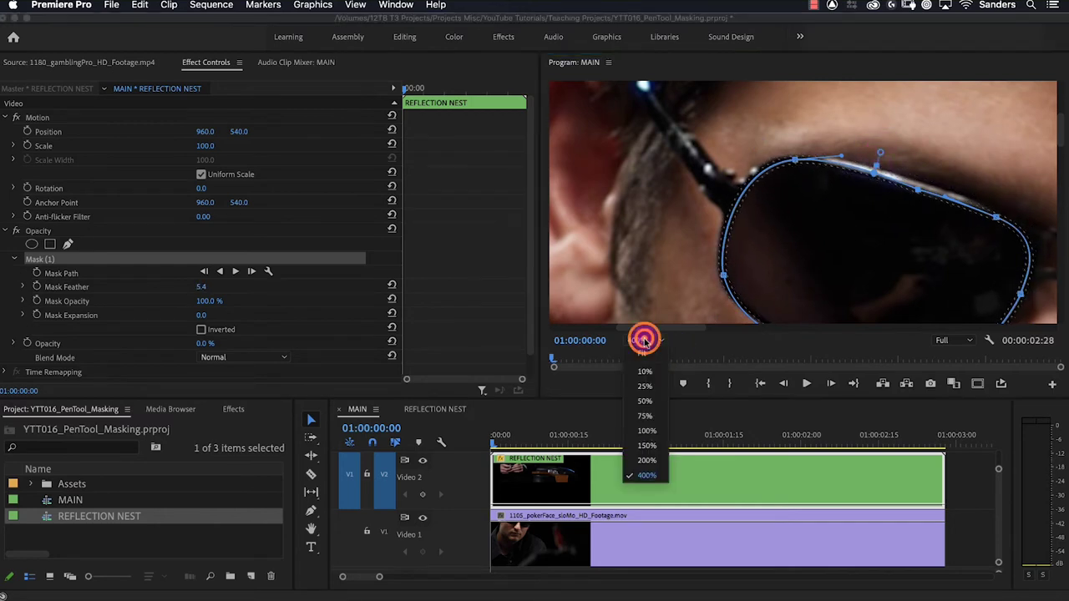
{"action": "left_click", "coordinate": [647, 445]}
{"action": "left_click_drag", "start_coordinate": [698, 326], "coordinate": [622, 331]}
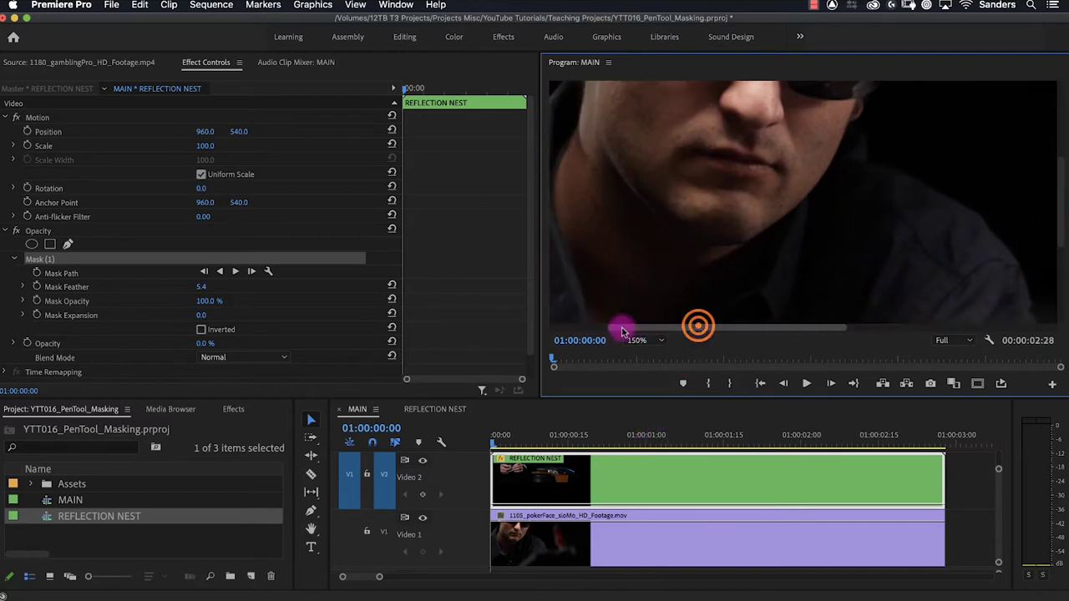
{"action": "left_click", "coordinate": [752, 299]}
{"action": "key", "text": "Right"}
{"action": "key", "text": "Right"}
{"action": "left_click_drag", "start_coordinate": [1059, 212], "coordinate": [1059, 159]}
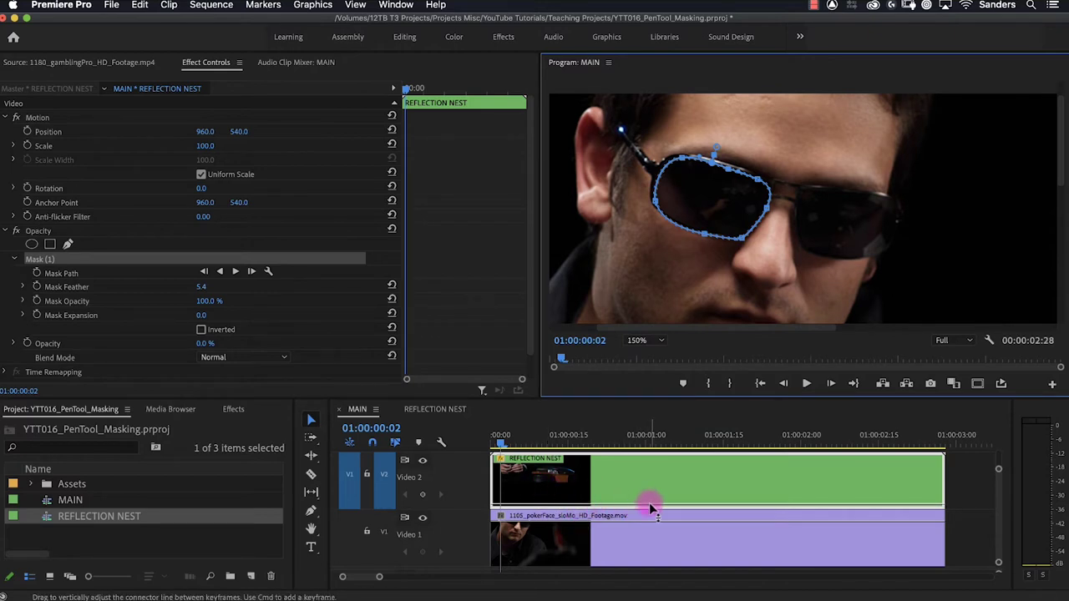
{"action": "left_click_drag", "start_coordinate": [652, 505], "coordinate": [650, 457]}
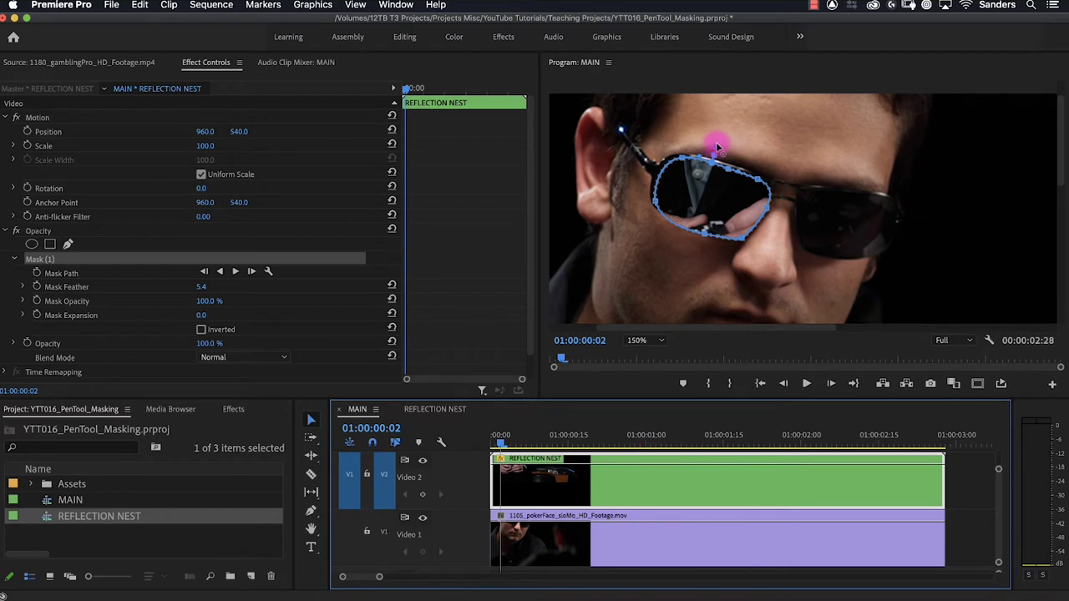
Try mask feathers of 80 and 0 in the program view, and set the feather to 5.0 at the sequence start
{"action": "left_click_drag", "start_coordinate": [716, 147], "coordinate": [714, 122]}
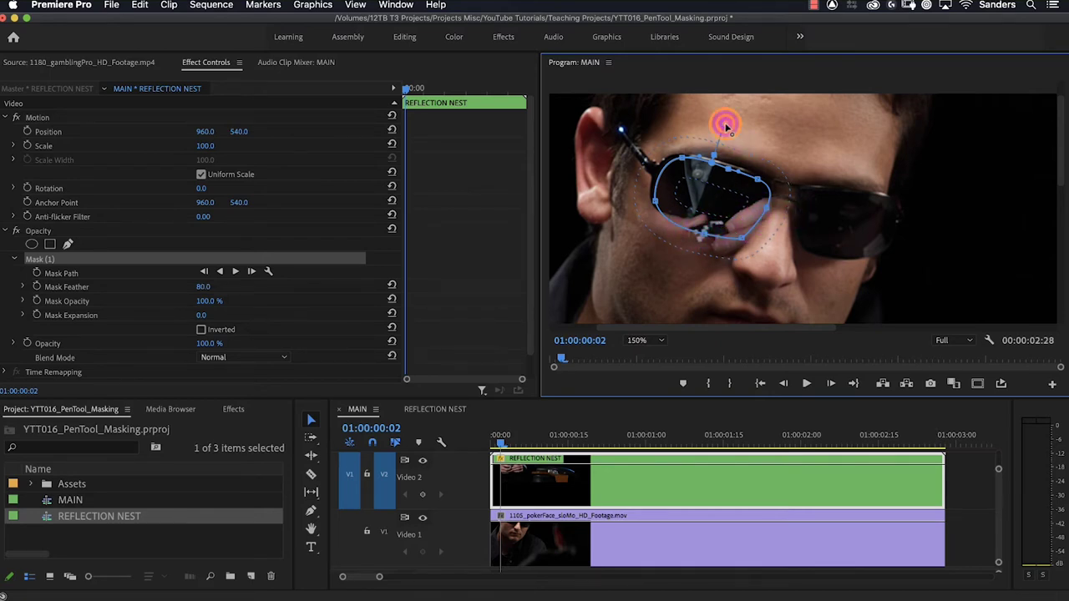
{"action": "left_click_drag", "start_coordinate": [725, 125], "coordinate": [716, 157]}
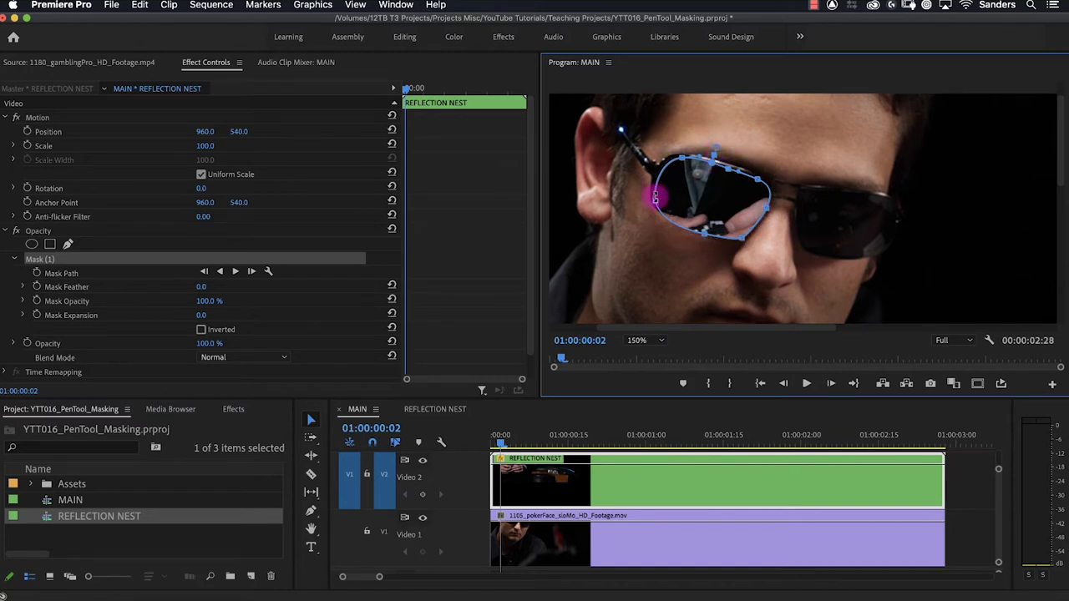
{"action": "key", "text": "Home"}
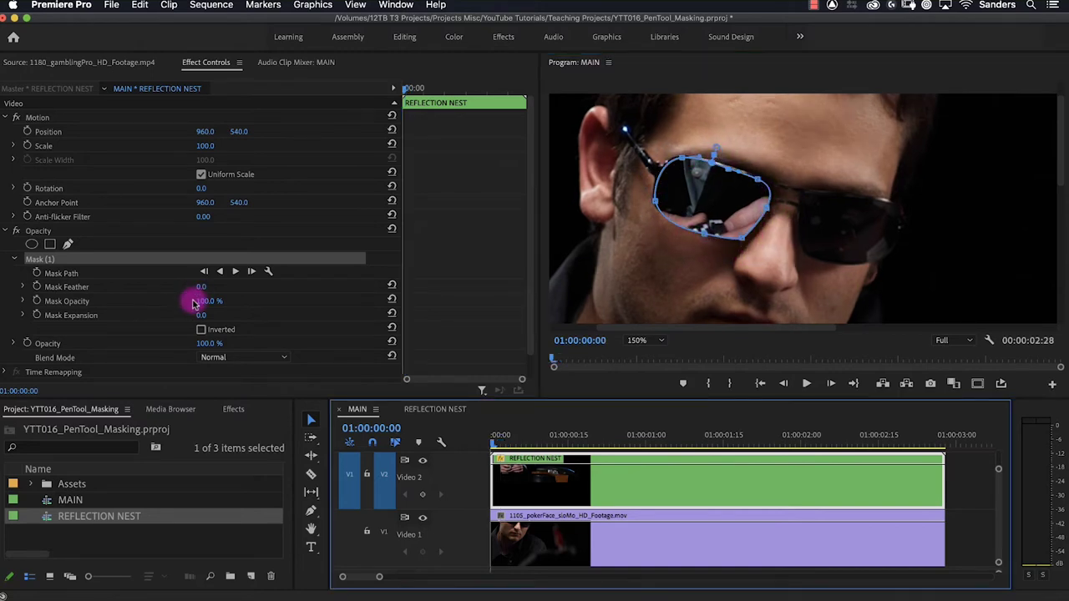
{"action": "left_click", "coordinate": [203, 286]}
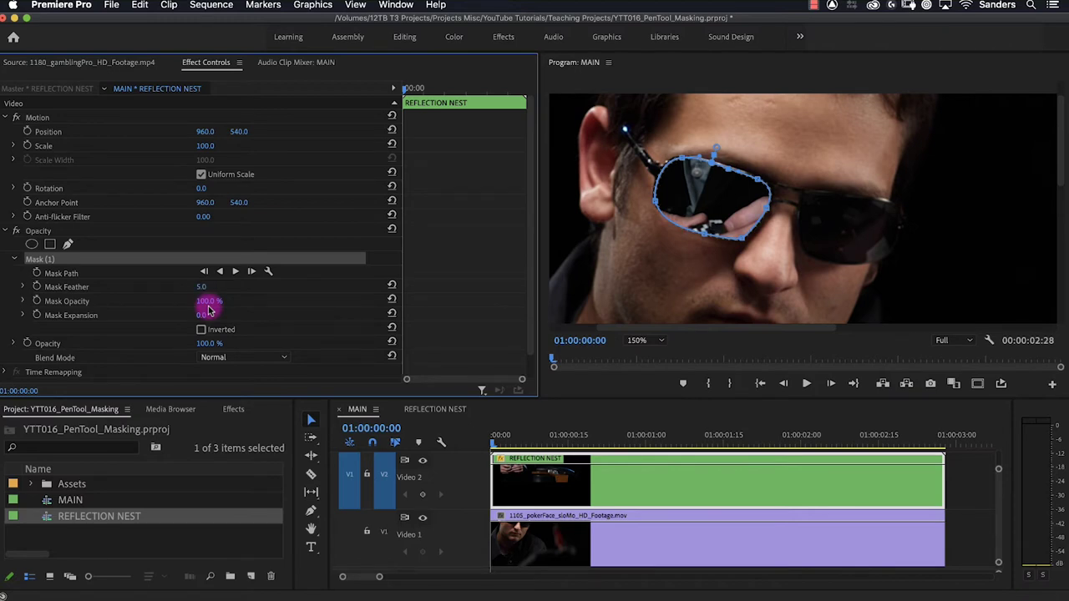
Try a mask expansion of about -32 and reset it, and switch the mask's inversion on and off
{"action": "left_click_drag", "start_coordinate": [208, 308], "coordinate": [261, 307]}
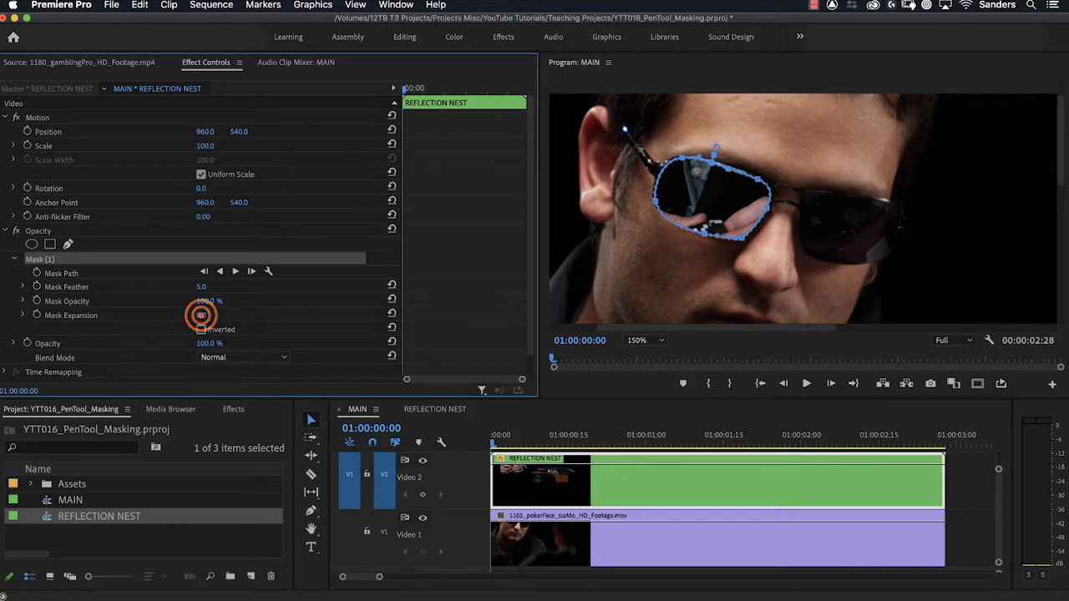
{"action": "mouse_move", "coordinate": [200, 315]}
{"action": "left_mouse_down"}
{"action": "mouse_move", "coordinate": [242, 314]}
{"action": "mouse_move", "coordinate": [164, 314]}
{"action": "mouse_move", "coordinate": [205, 321]}
{"action": "left_mouse_up"}
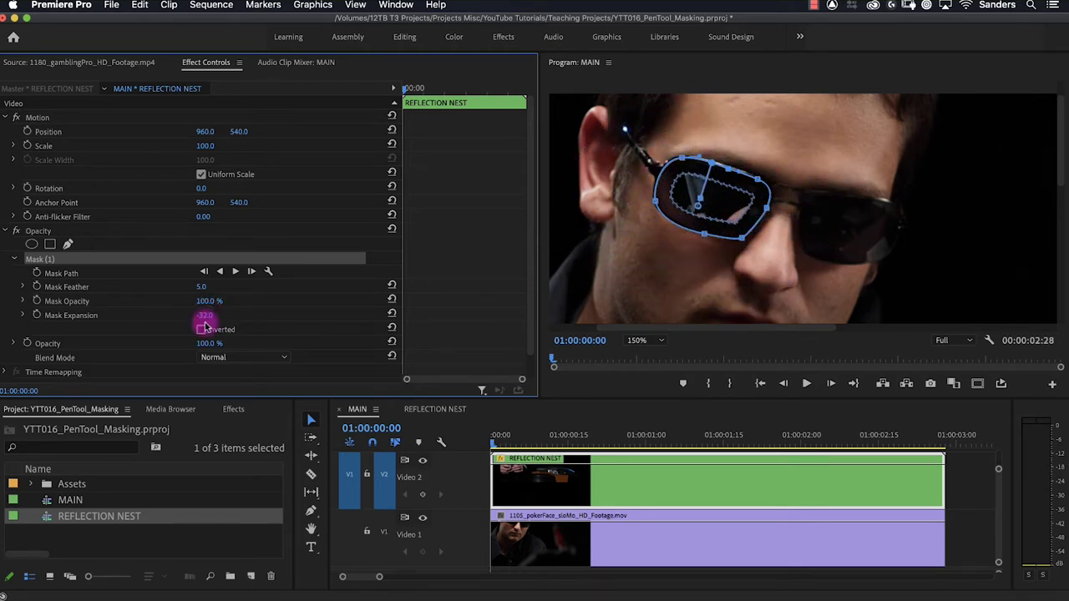
{"action": "left_click", "coordinate": [392, 312]}
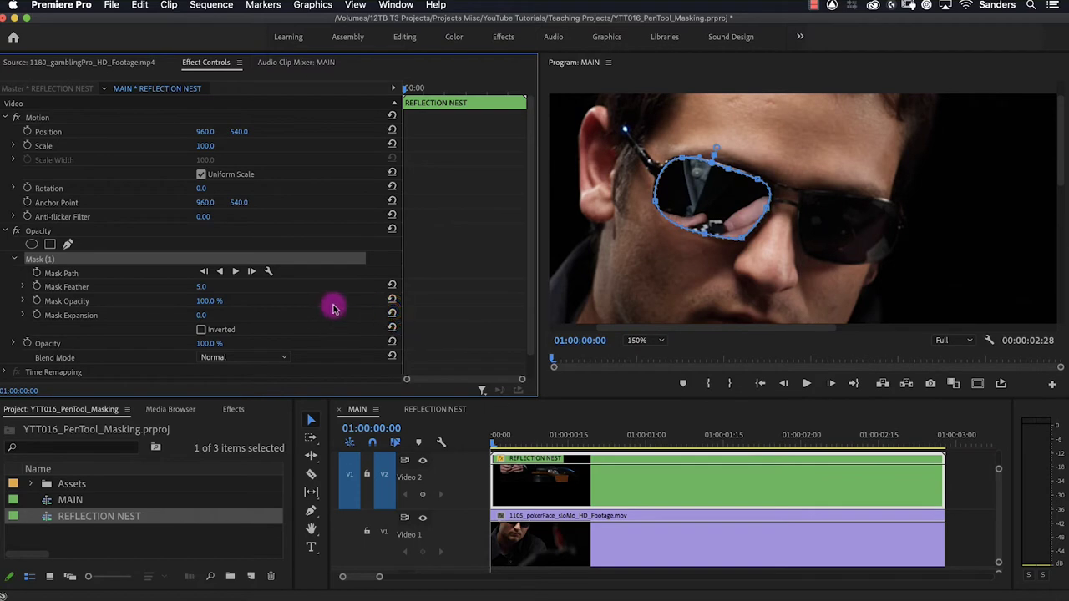
{"action": "left_click", "coordinate": [201, 330]}
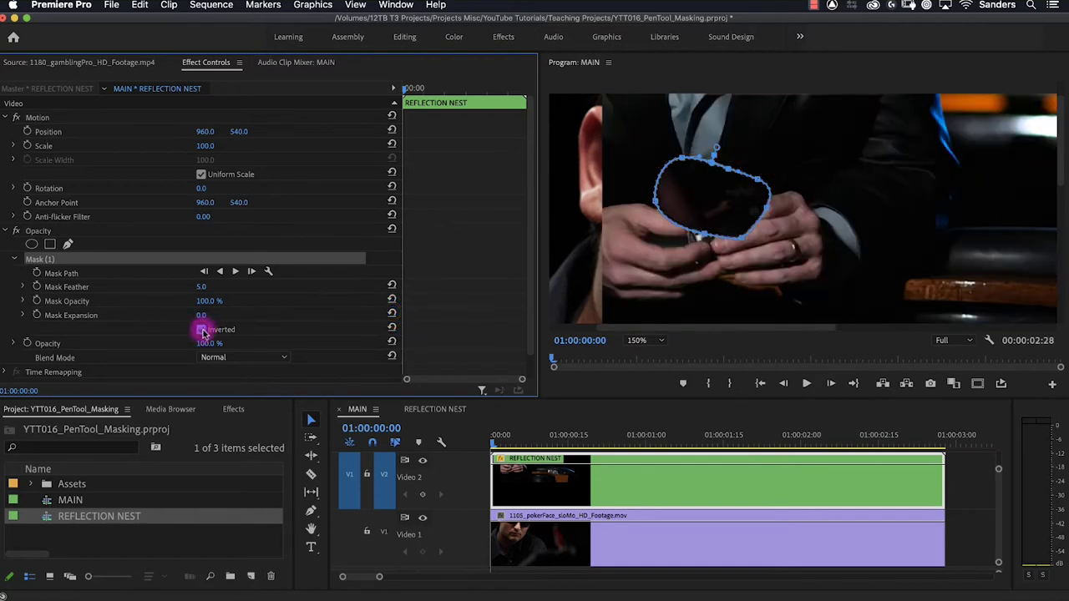
{"action": "left_click", "coordinate": [201, 330]}
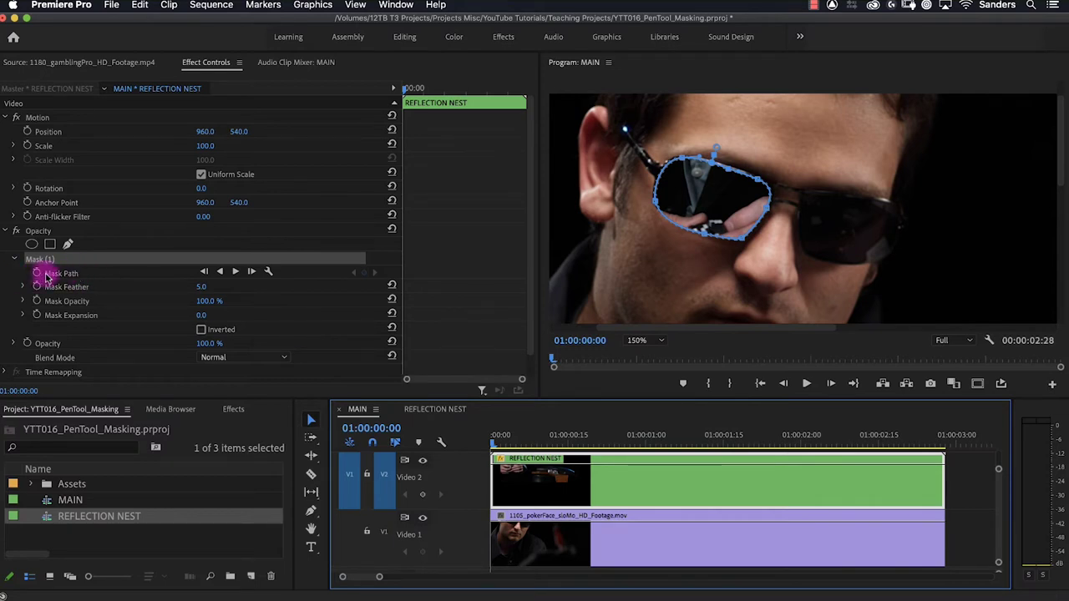
Collapse the Motion settings and start keyframing the mask path of REFLECTION NEST at 01:00:00:00
{"action": "left_click", "coordinate": [7, 117]}
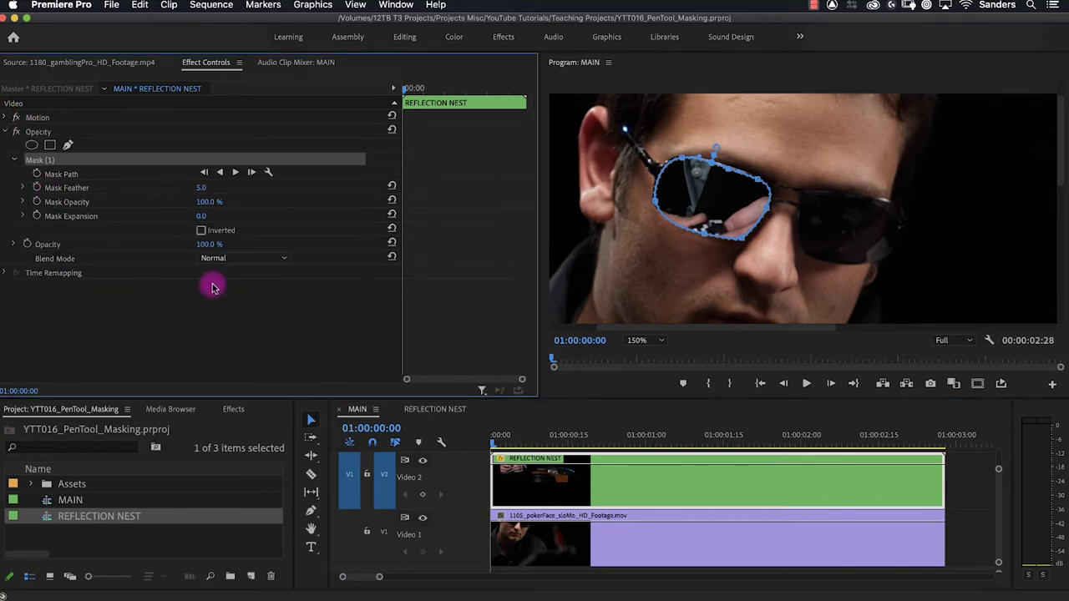
{"action": "left_click", "coordinate": [37, 173]}
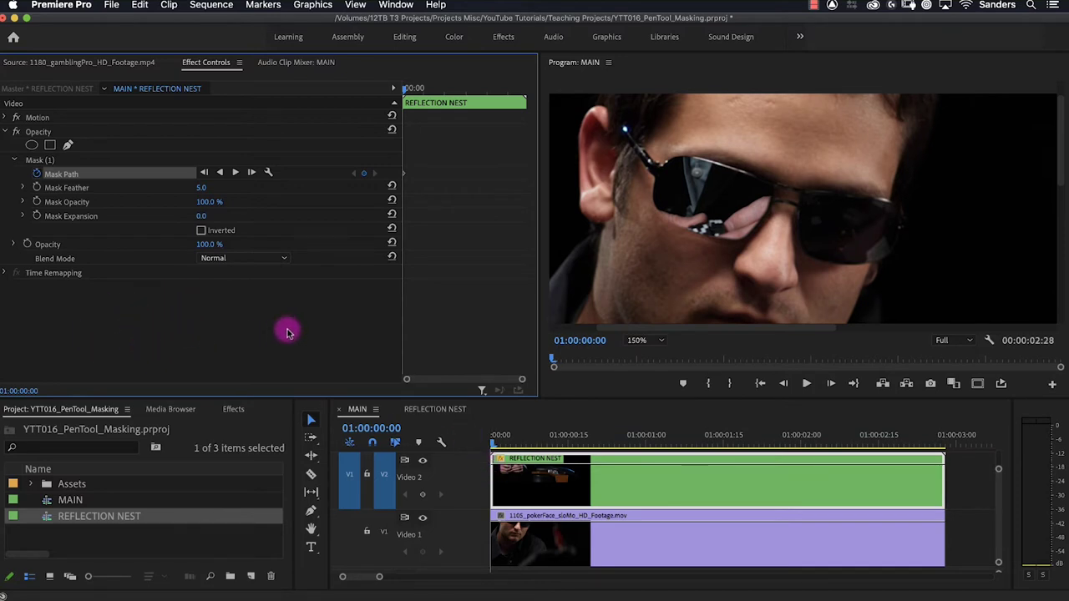
{"action": "left_click", "coordinate": [211, 327]}
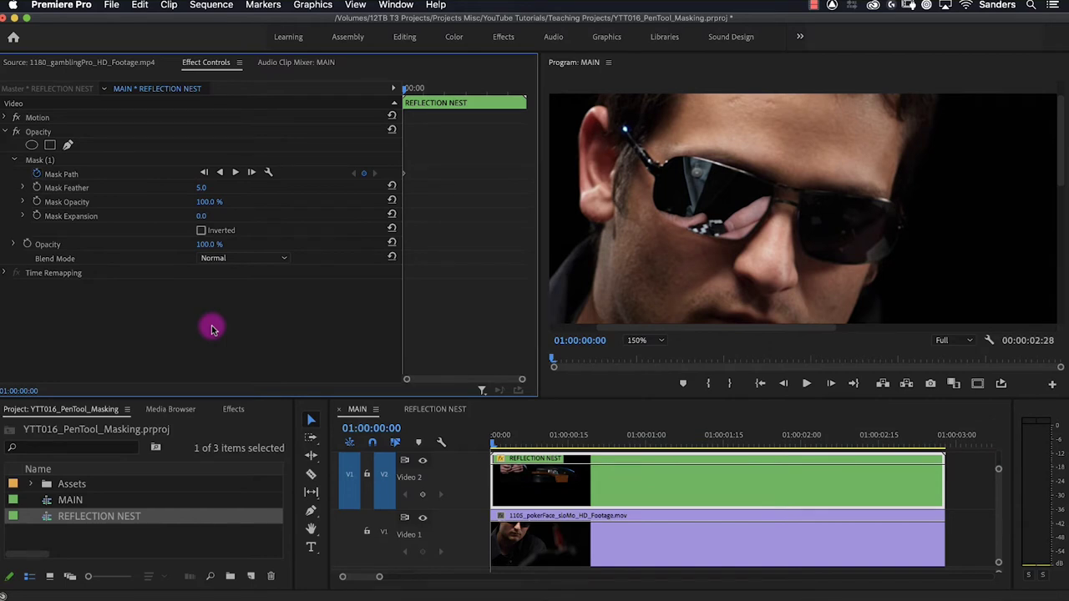
Advance to 01:00:00:10 and move the whole mask back over the shifted lens, keyframing its path there
{"action": "key", "text": "Right"}
{"action": "key", "text": "Right"}
{"action": "key", "text": "Right"}
{"action": "key", "text": "Right"}
{"action": "key", "text": "Right"}
{"action": "key", "text": "Right"}
{"action": "key", "text": "Right"}
{"action": "key", "text": "Right"}
{"action": "key", "text": "Right"}
{"action": "key", "text": "Right"}
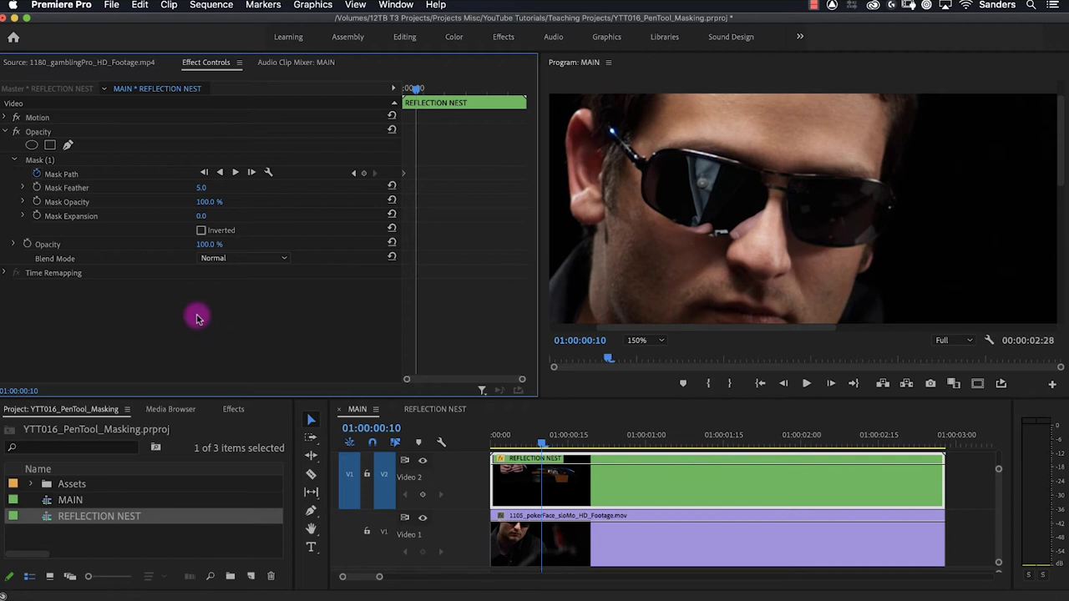
{"action": "left_click", "coordinate": [38, 158]}
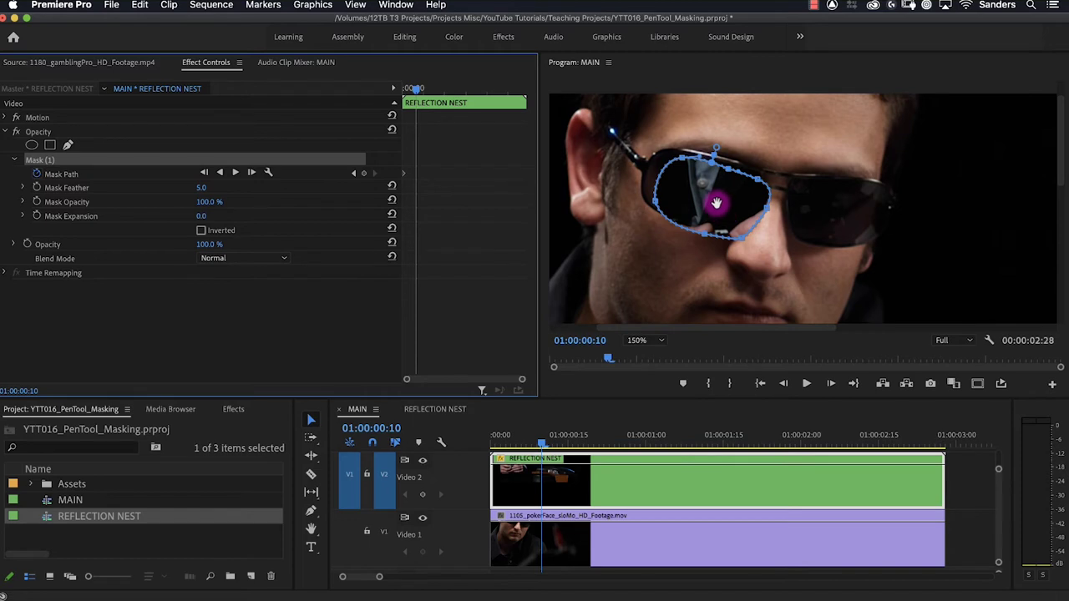
{"action": "left_click_drag", "start_coordinate": [716, 200], "coordinate": [707, 188]}
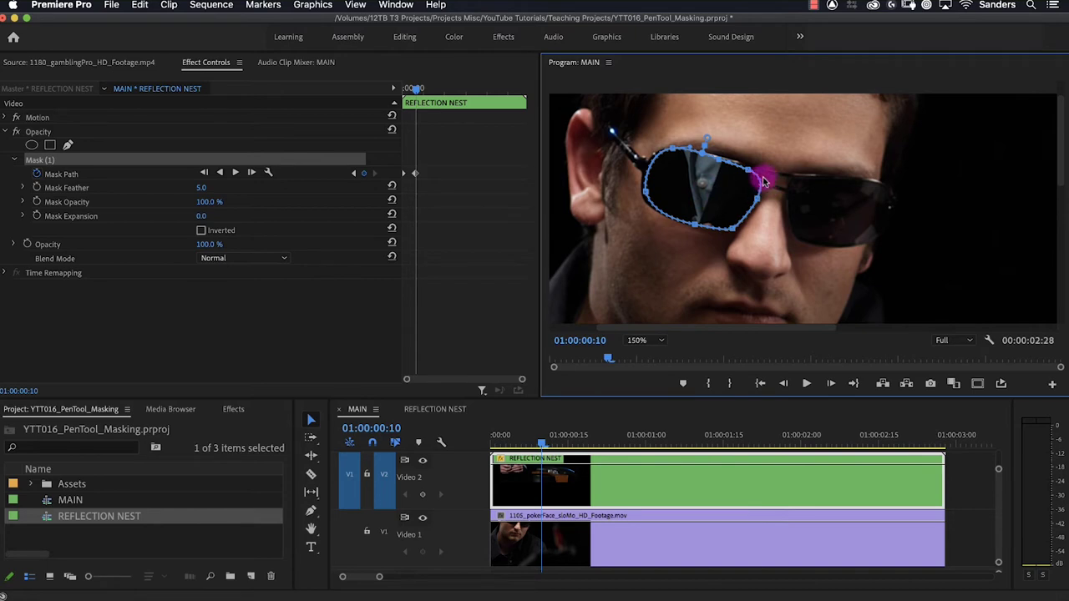
Fine-tune the mask's position over the lens at 01:00:00:10 with the program view enlarged to 200%, and deselect it to check the edges
{"action": "mouse_move", "coordinate": [758, 175]}
{"action": "left_mouse_down"}
{"action": "mouse_move", "coordinate": [735, 179]}
{"action": "mouse_move", "coordinate": [746, 168]}
{"action": "left_mouse_up"}
{"action": "left_click", "coordinate": [656, 340]}
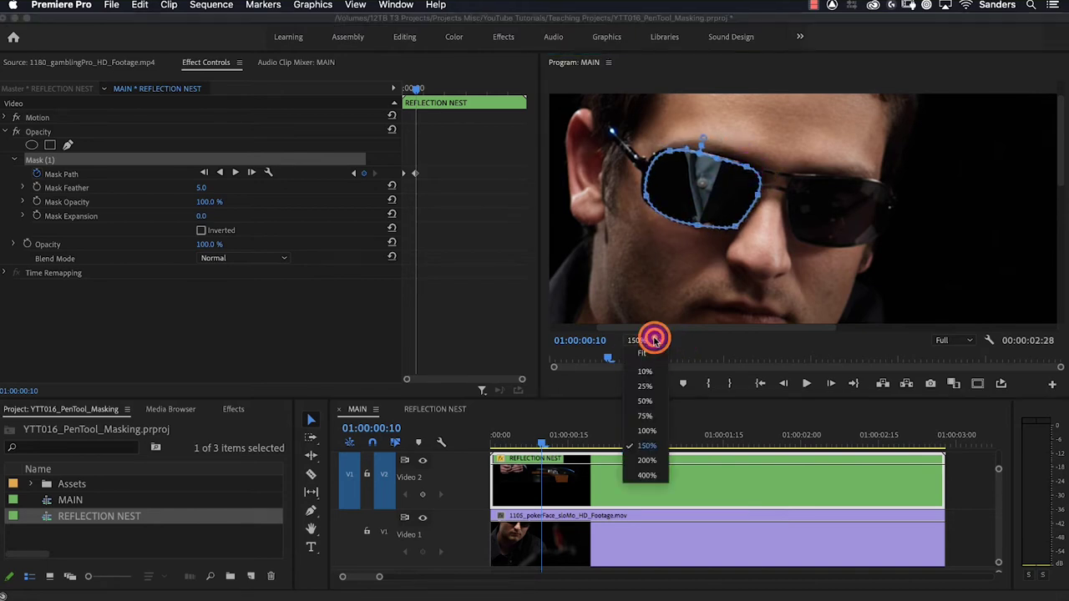
{"action": "left_click", "coordinate": [645, 456]}
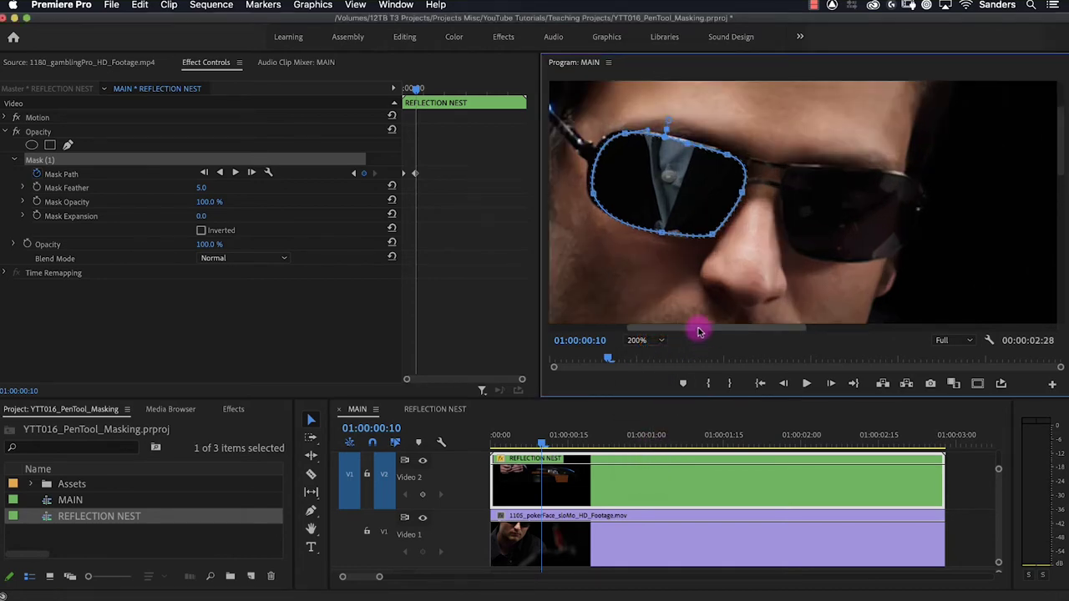
{"action": "left_click_drag", "start_coordinate": [699, 328], "coordinate": [670, 328]}
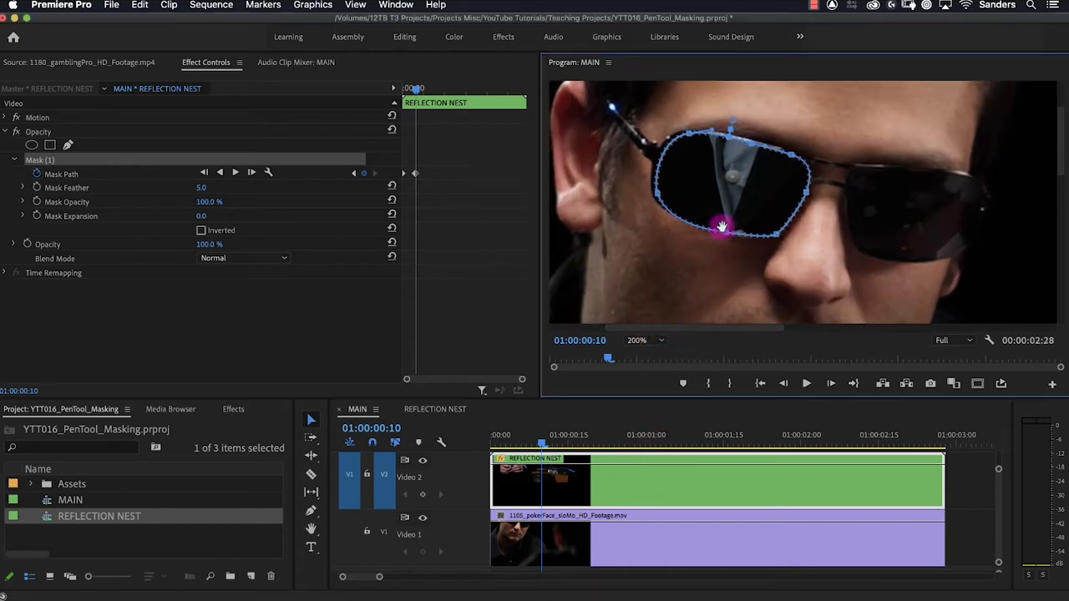
{"action": "left_click_drag", "start_coordinate": [723, 204], "coordinate": [721, 200]}
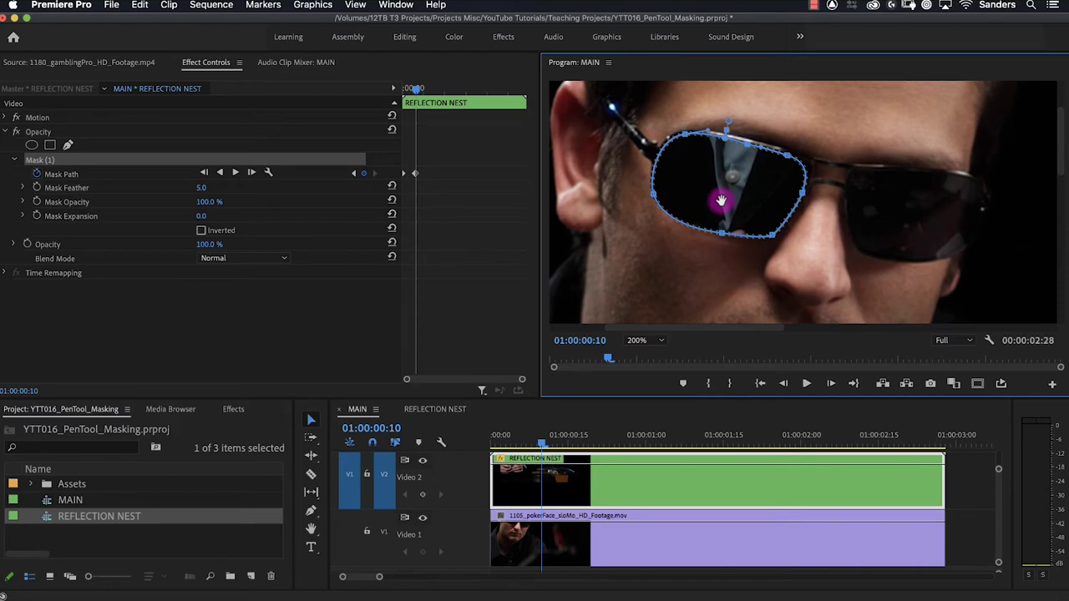
{"action": "left_click", "coordinate": [127, 332]}
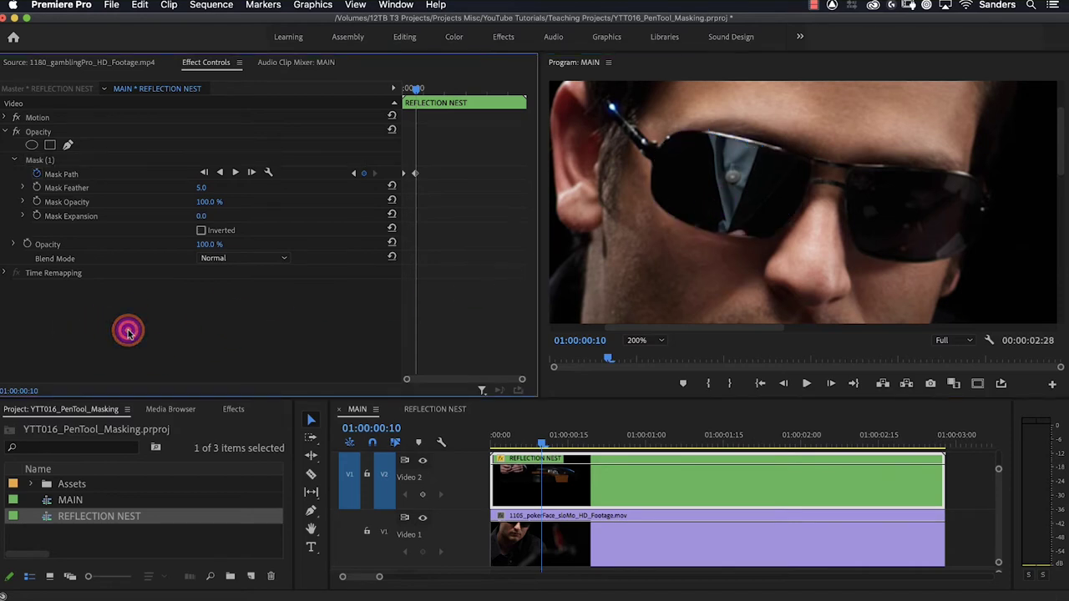
Advance ten frames to 01:00:00:20 and move the whole mask over the lens, keyframing its path there
{"action": "key", "text": "Right"}
{"action": "key", "text": "Right"}
{"action": "key", "text": "Right"}
{"action": "key", "text": "Right"}
{"action": "key", "text": "Right"}
{"action": "key", "text": "Right"}
{"action": "key", "text": "Right"}
{"action": "key", "text": "Right"}
{"action": "key", "text": "Right"}
{"action": "key", "text": "Right"}
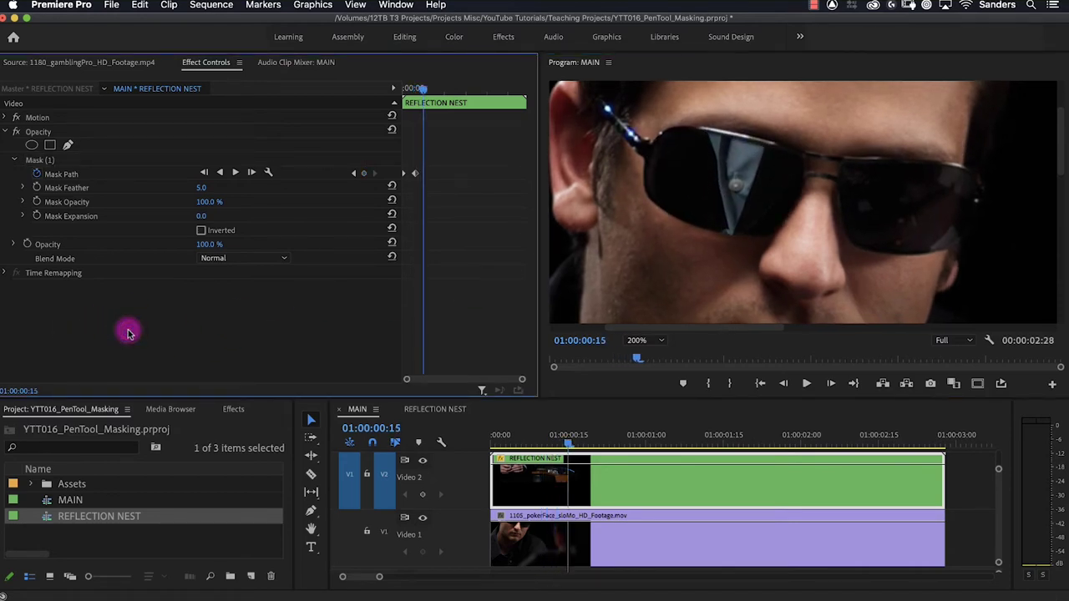
{"action": "left_click", "coordinate": [66, 178]}
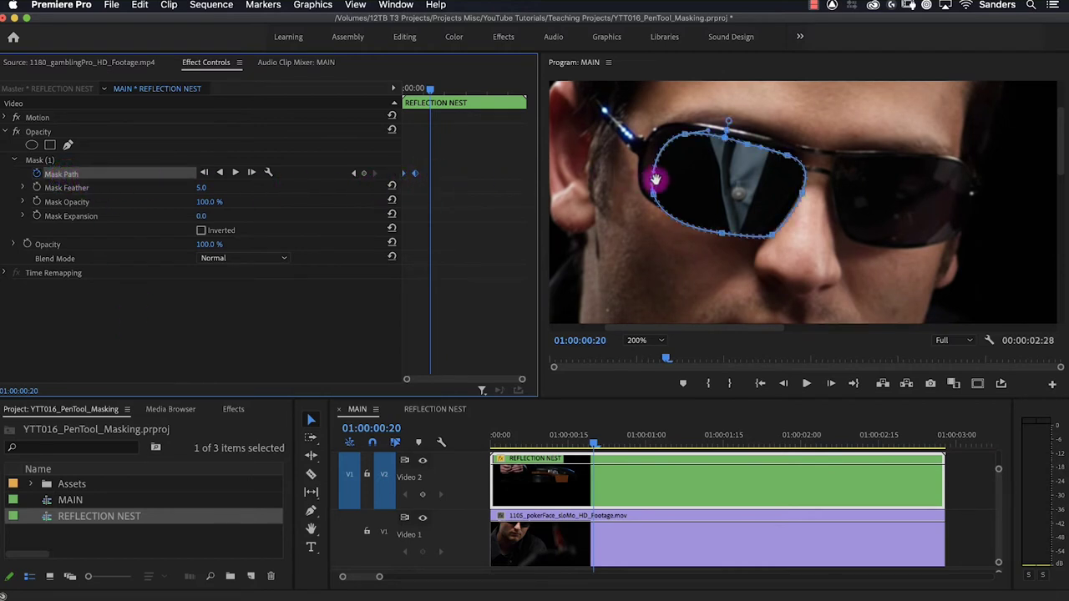
{"action": "left_click_drag", "start_coordinate": [725, 188], "coordinate": [713, 182]}
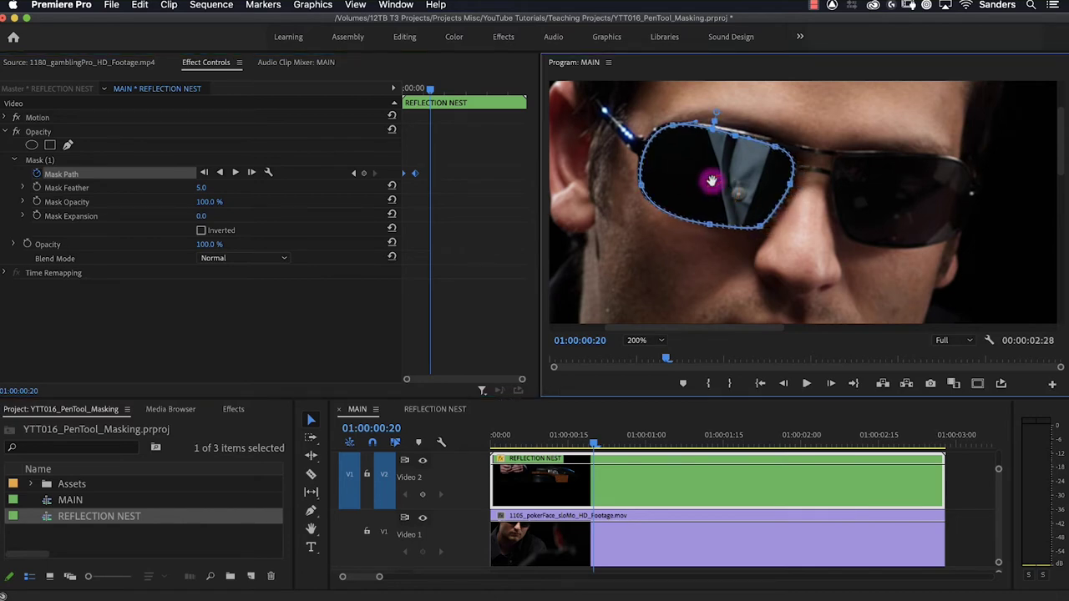
{"action": "left_click", "coordinate": [428, 177]}
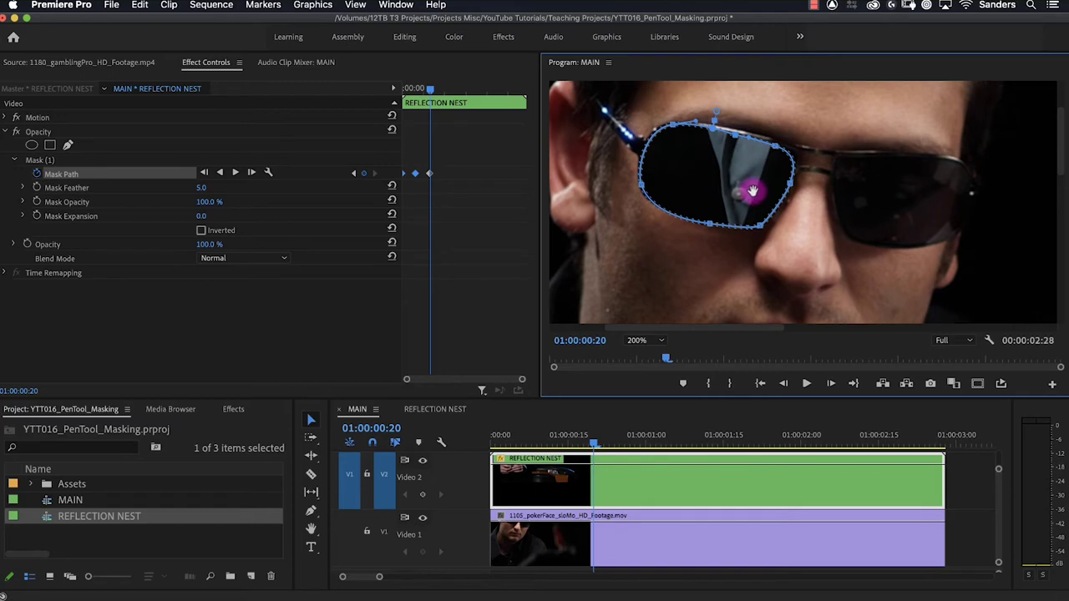
Reposition the mask over the lens every ten frames from 01:00:01:00 to 01:00:02:00, keyframing its path in close-up
{"action": "key", "text": "shift+Right"}
{"action": "left_click_drag", "start_coordinate": [752, 191], "coordinate": [752, 186]}
{"action": "key", "text": "shift+Right"}
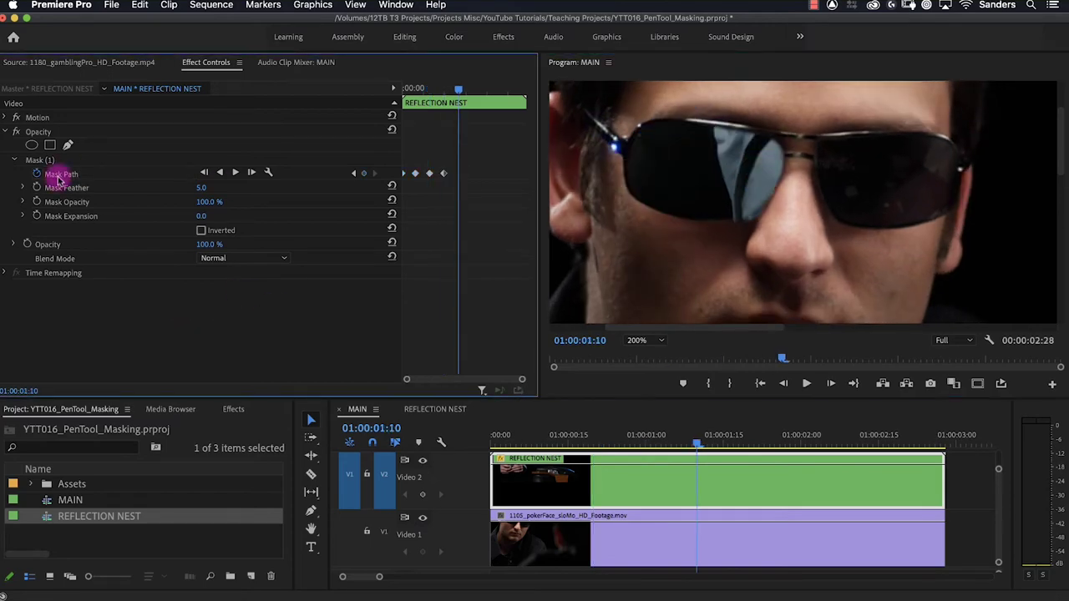
{"action": "left_click", "coordinate": [60, 174]}
{"action": "left_click", "coordinate": [648, 340]}
{"action": "left_click", "coordinate": [646, 470]}
{"action": "key", "text": "shift+Right"}
{"action": "key", "text": "shift+Right"}
{"action": "left_click_drag", "start_coordinate": [944, 136], "coordinate": [933, 131]}
{"action": "key", "text": "shift+Right"}
{"action": "key", "text": "shift+Right"}
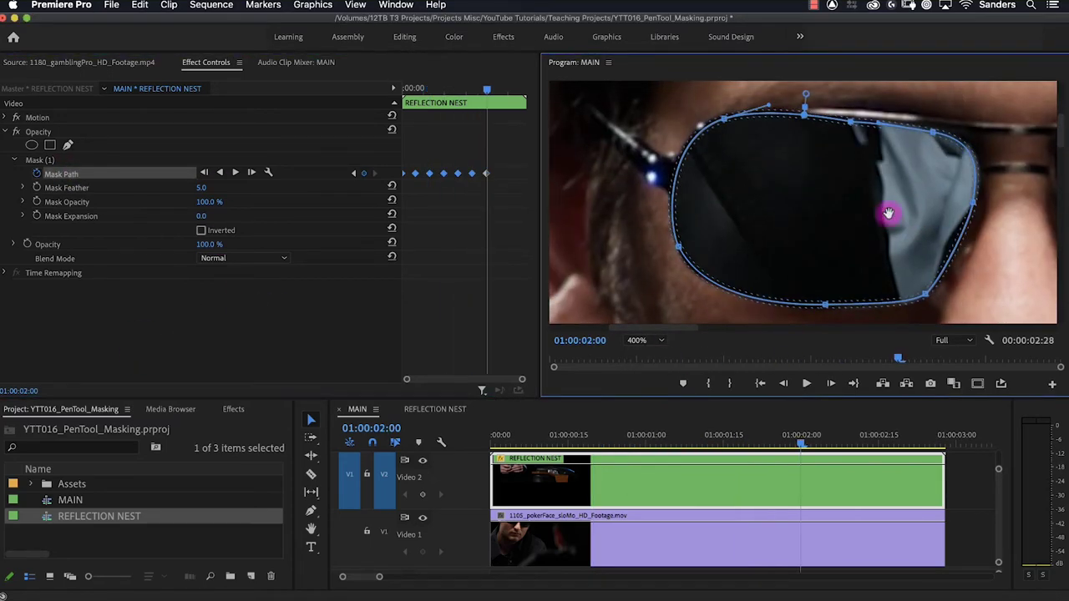
Continue keyframing the mask path over the lens at ten-frame intervals to the end of REFLECTION NEST
{"action": "key", "text": "shift+Right"}
{"action": "left_click_drag", "start_coordinate": [887, 213], "coordinate": [740, 227]}
{"action": "key", "text": "shift+Right"}
{"action": "key", "text": "shift+Right"}
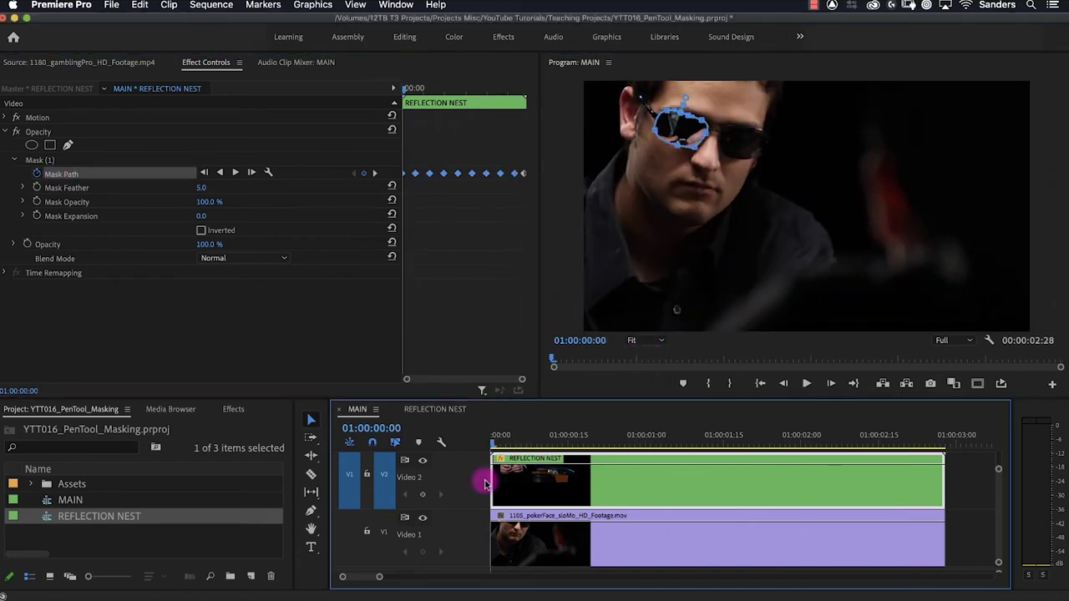
Review the masked reflection from the start of MAIN and expand the Motion settings of REFLECTION NEST
{"action": "mouse_move", "coordinate": [484, 482]}
{"action": "left_mouse_down"}
{"action": "mouse_move", "coordinate": [592, 496]}
{"action": "mouse_move", "coordinate": [887, 487]}
{"action": "mouse_move", "coordinate": [499, 484]}
{"action": "mouse_move", "coordinate": [565, 493]}
{"action": "mouse_move", "coordinate": [860, 475]}
{"action": "mouse_move", "coordinate": [492, 497]}
{"action": "left_mouse_up"}
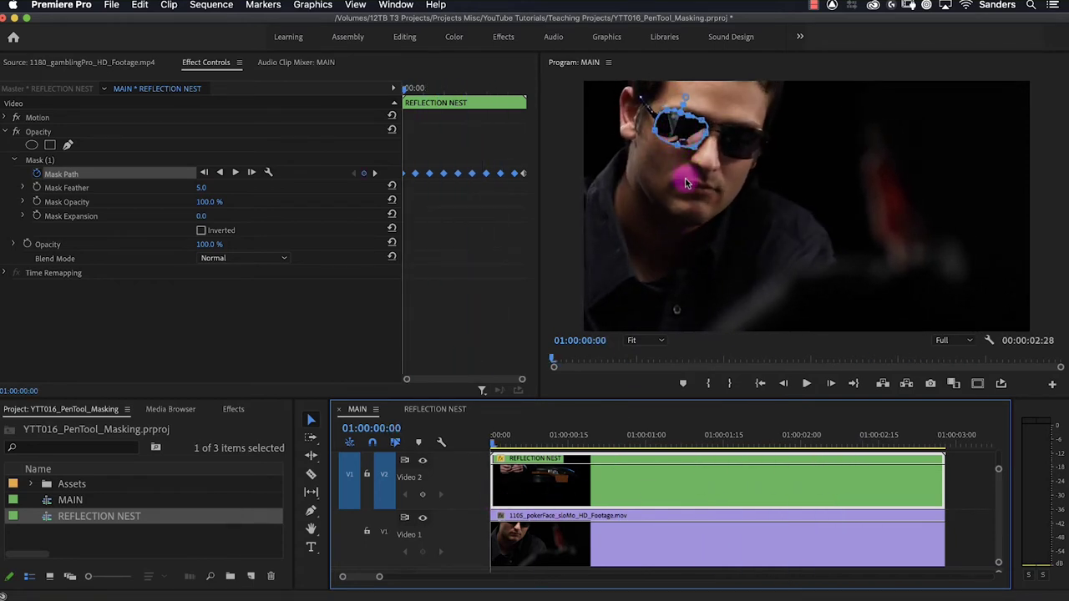
{"action": "left_click", "coordinate": [501, 439]}
{"action": "mouse_move", "coordinate": [500, 446]}
{"action": "left_mouse_down"}
{"action": "mouse_move", "coordinate": [914, 437]}
{"action": "mouse_move", "coordinate": [794, 451]}
{"action": "mouse_move", "coordinate": [491, 455]}
{"action": "left_mouse_up"}
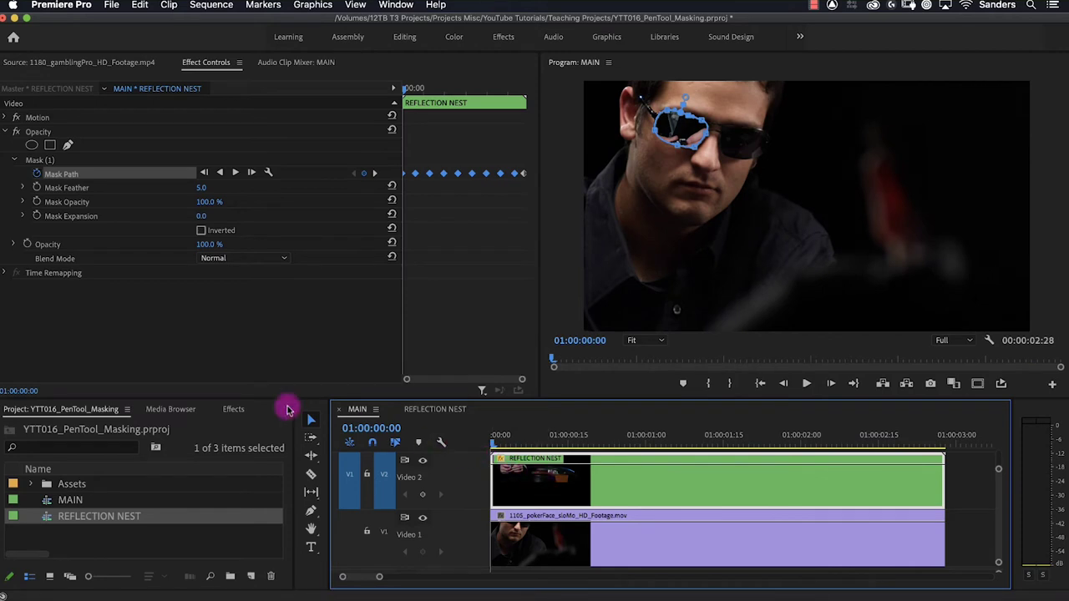
{"action": "left_click", "coordinate": [4, 119]}
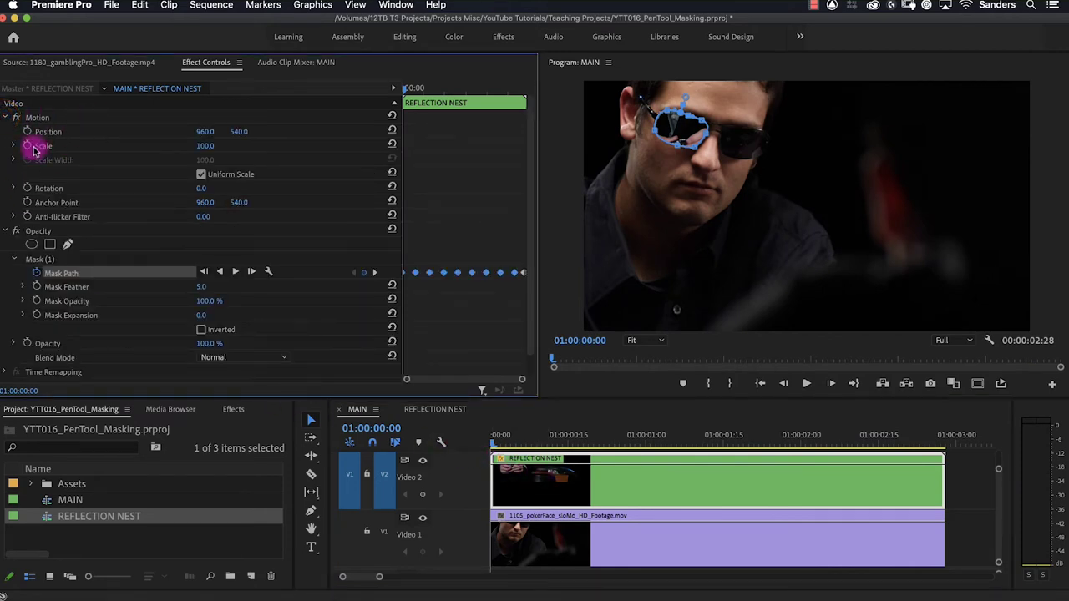
{"action": "left_click", "coordinate": [534, 478]}
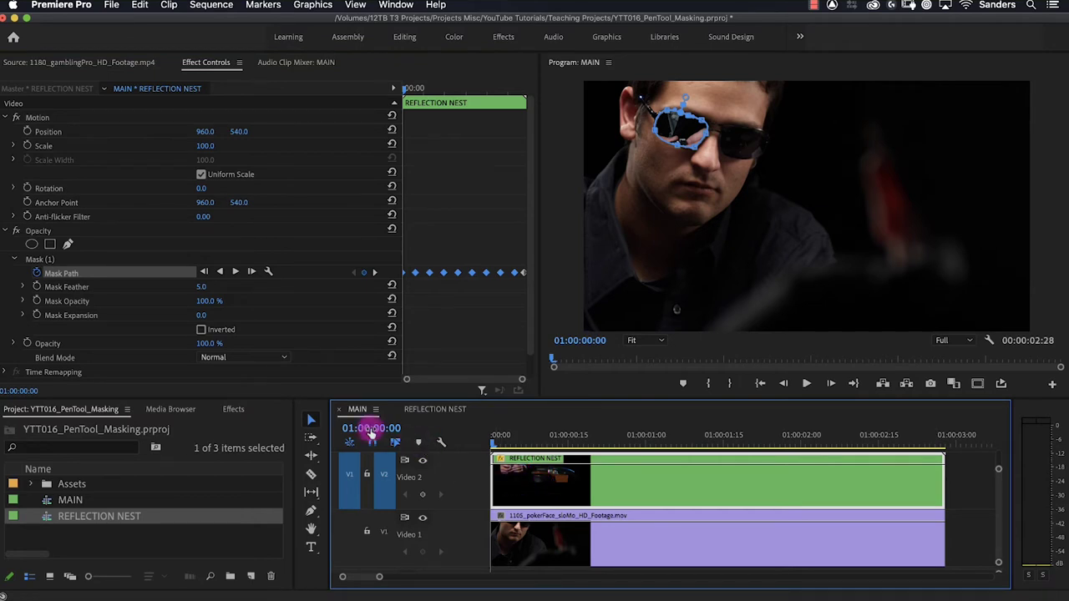
Open the REFLECTION NEST sequence and examine the 1180_gamblingPro clip's framing from 01:00:00:00
{"action": "left_click", "coordinate": [435, 409]}
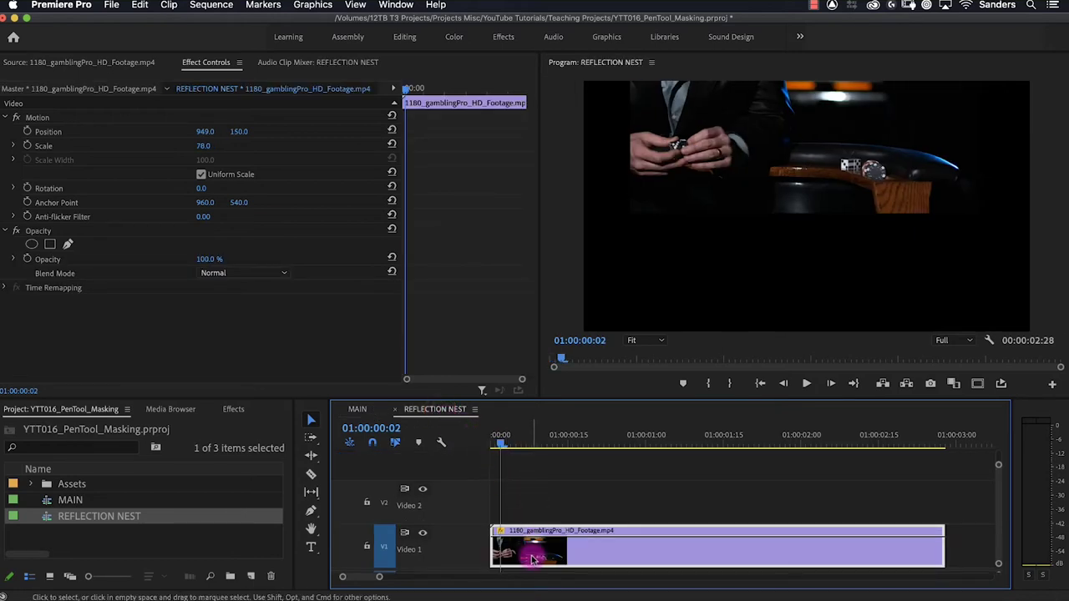
{"action": "mouse_move", "coordinate": [504, 444]}
{"action": "left_mouse_down"}
{"action": "mouse_move", "coordinate": [544, 453]}
{"action": "mouse_move", "coordinate": [487, 461]}
{"action": "mouse_move", "coordinate": [496, 459]}
{"action": "left_mouse_up"}
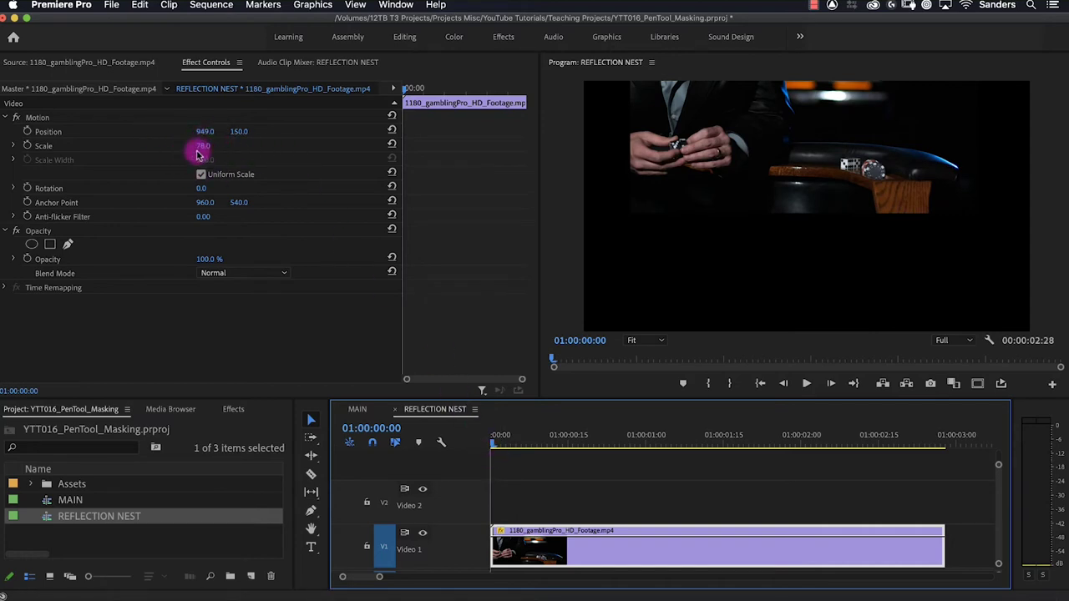
{"action": "mouse_move", "coordinate": [499, 442]}
{"action": "left_mouse_down"}
{"action": "mouse_move", "coordinate": [590, 452]}
{"action": "mouse_move", "coordinate": [494, 443]}
{"action": "left_mouse_up"}
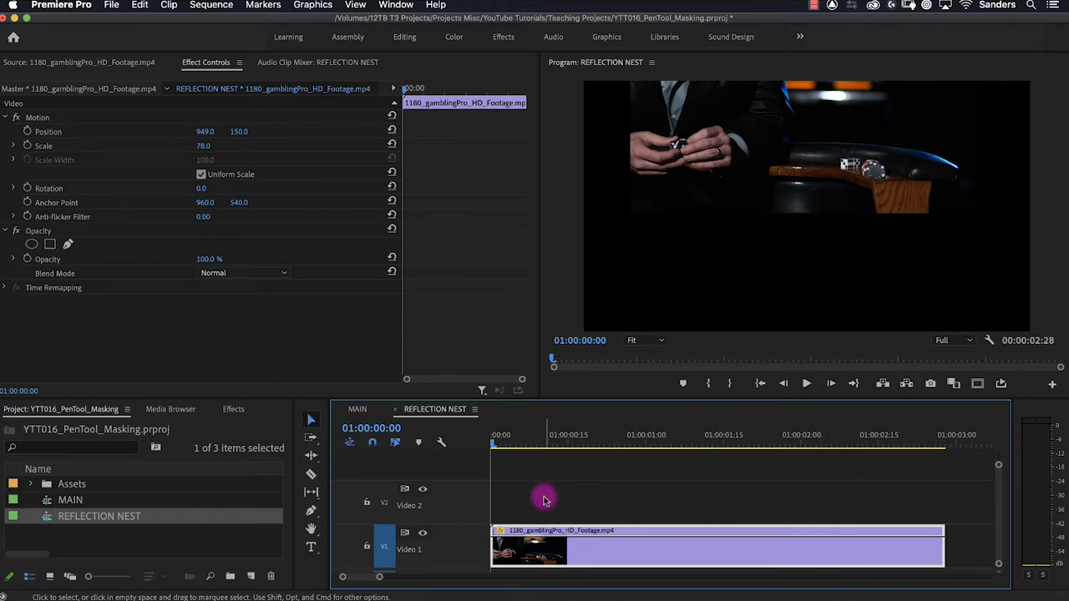
Copy the 1105_pokerFace clip from MAIN onto V2 of REFLECTION NEST as a reference, and lower its opacity to about 59%
{"action": "left_click", "coordinate": [356, 410]}
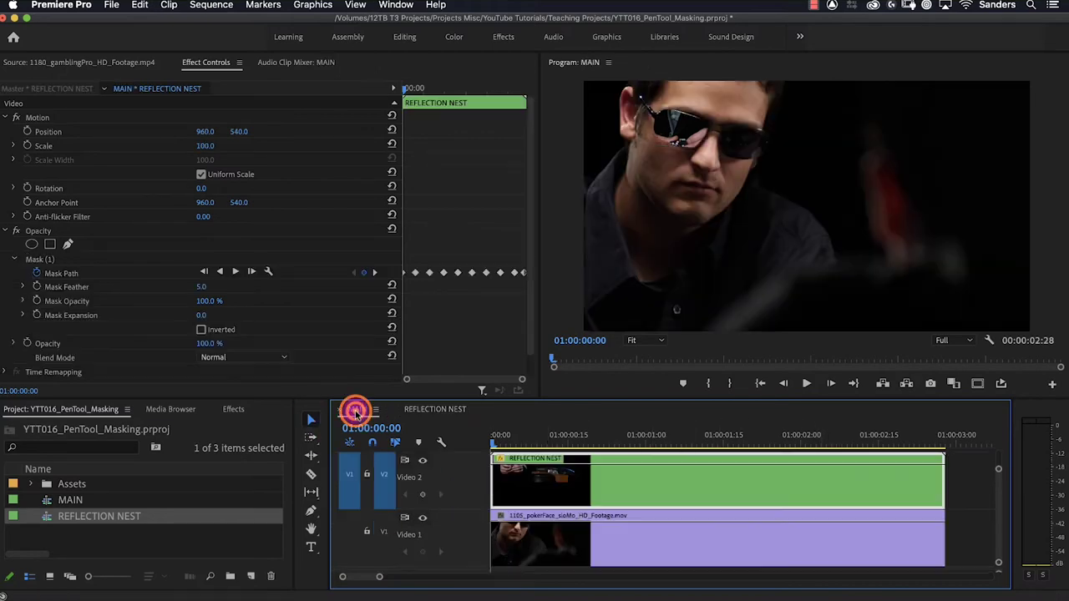
{"action": "left_click", "coordinate": [551, 547]}
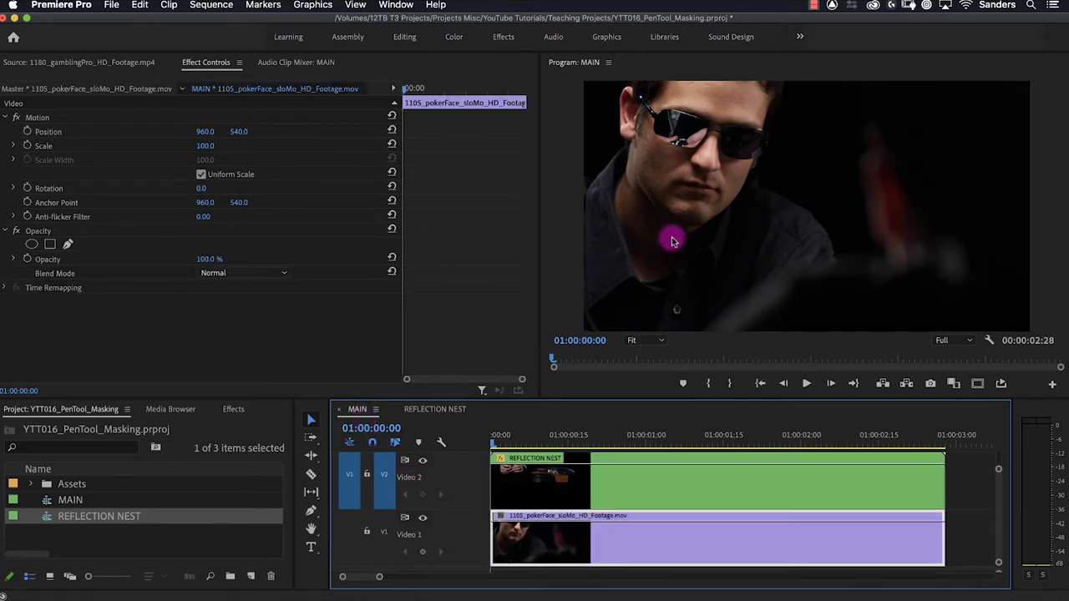
{"action": "left_click", "coordinate": [435, 409]}
{"action": "left_click_drag", "start_coordinate": [381, 531], "coordinate": [384, 502]}
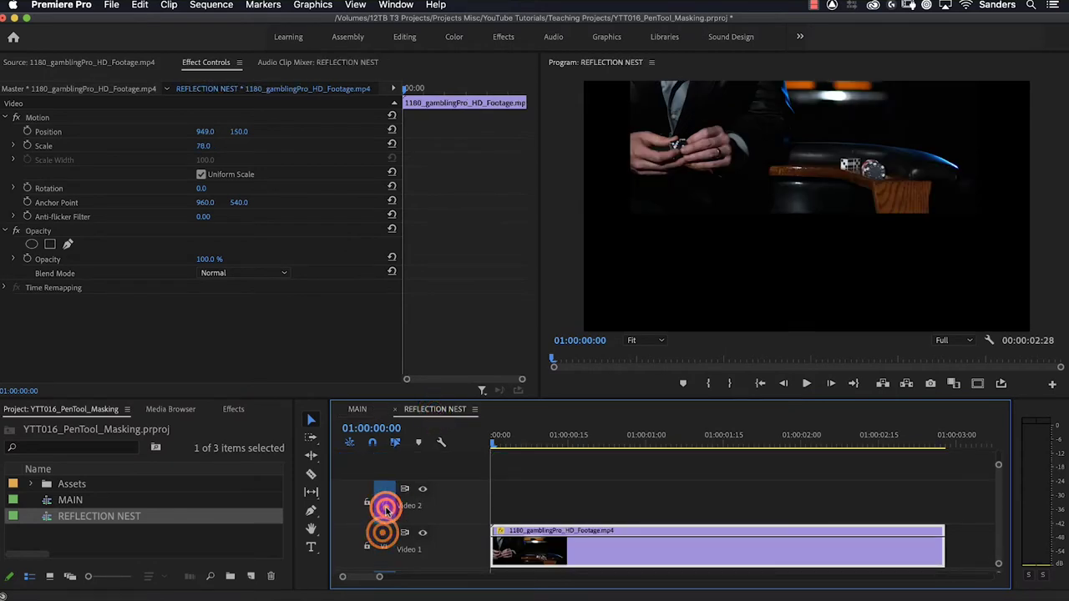
{"action": "left_click", "coordinate": [501, 435]}
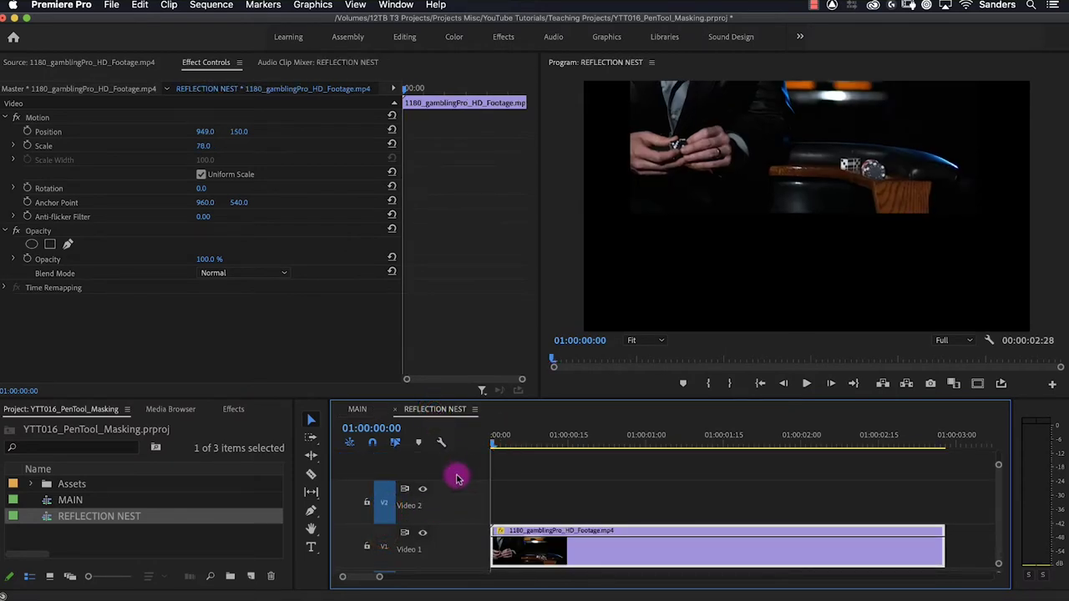
{"action": "key", "text": "super+v"}
{"action": "left_click_drag", "start_coordinate": [502, 438], "coordinate": [496, 465]}
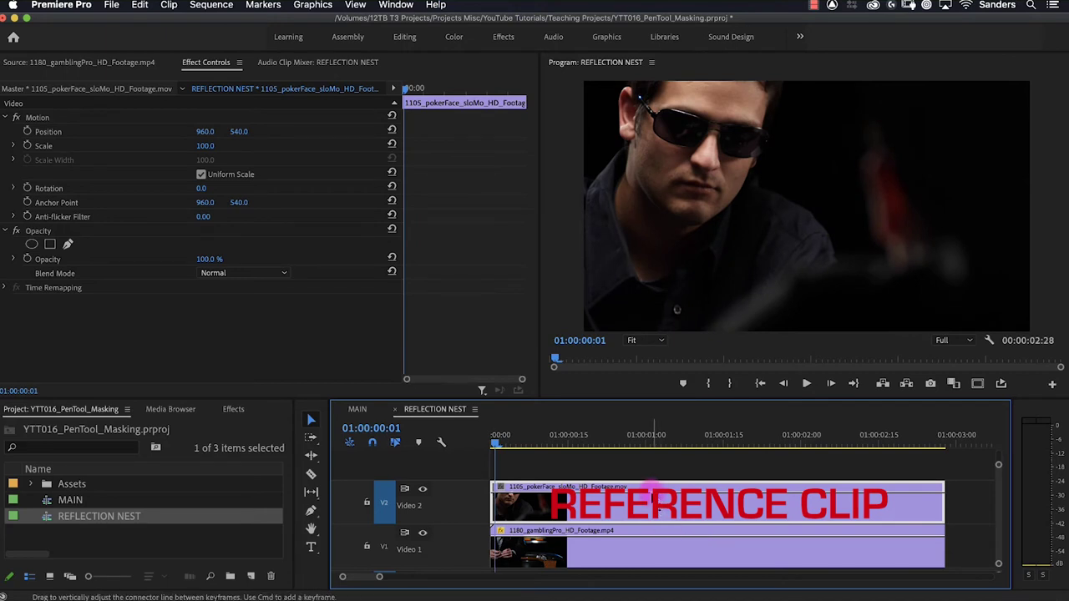
{"action": "left_click_drag", "start_coordinate": [652, 491], "coordinate": [656, 515]}
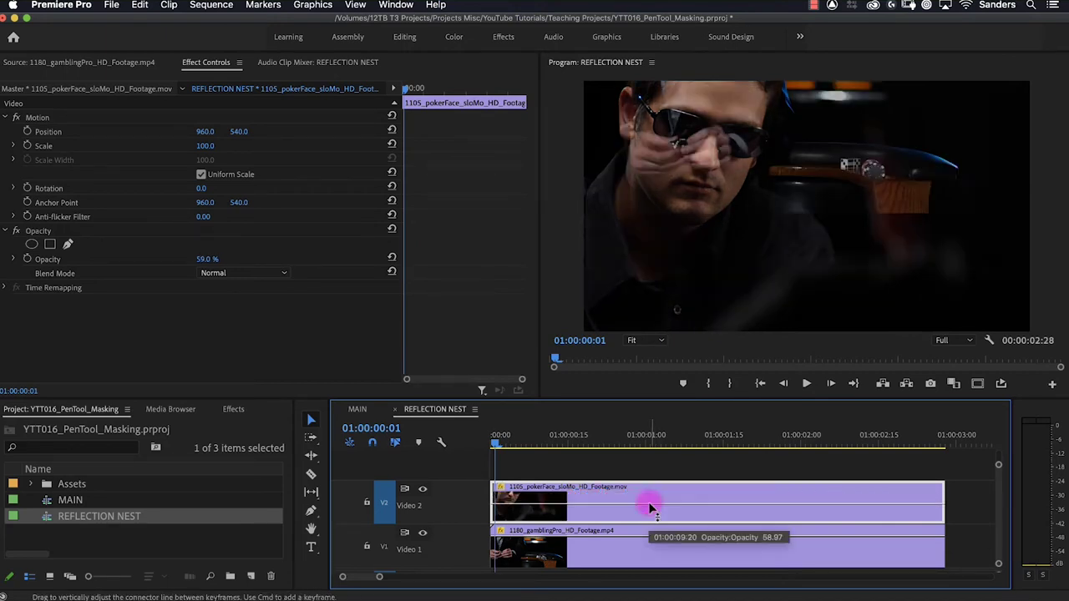
Scale the 1180_gamblingPro clip on V1 to 57 and position it at about 812.5, 132.6 so the hands overlap the sunglasses
{"action": "left_click", "coordinate": [624, 548]}
{"action": "mouse_move", "coordinate": [493, 437]}
{"action": "left_mouse_down"}
{"action": "mouse_move", "coordinate": [554, 443]}
{"action": "mouse_move", "coordinate": [489, 454]}
{"action": "left_mouse_up"}
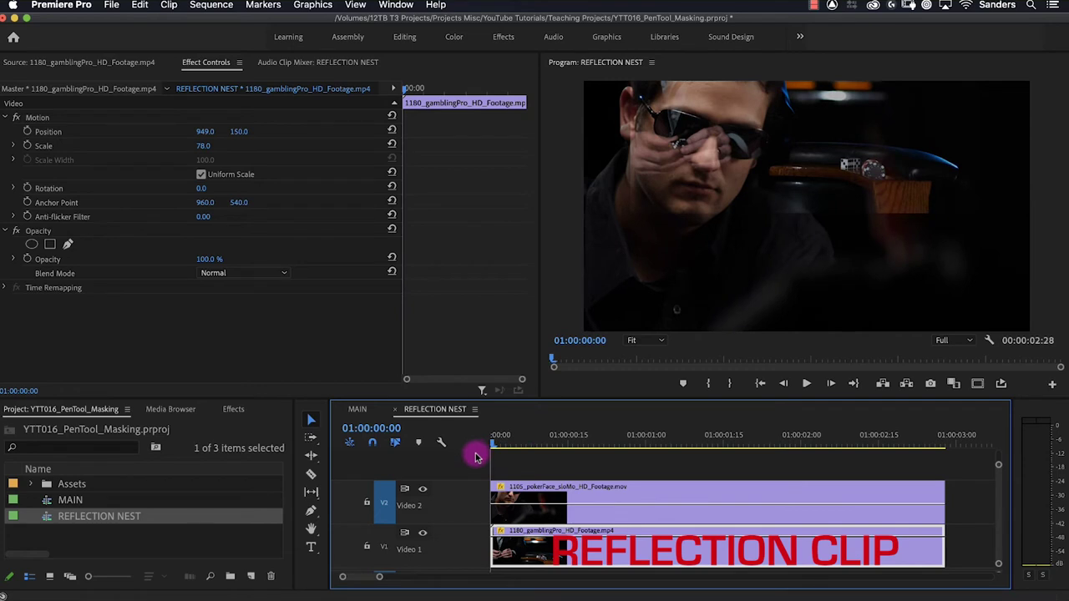
{"action": "left_click", "coordinate": [202, 145]}
{"action": "left_click_drag", "start_coordinate": [201, 145], "coordinate": [184, 145]}
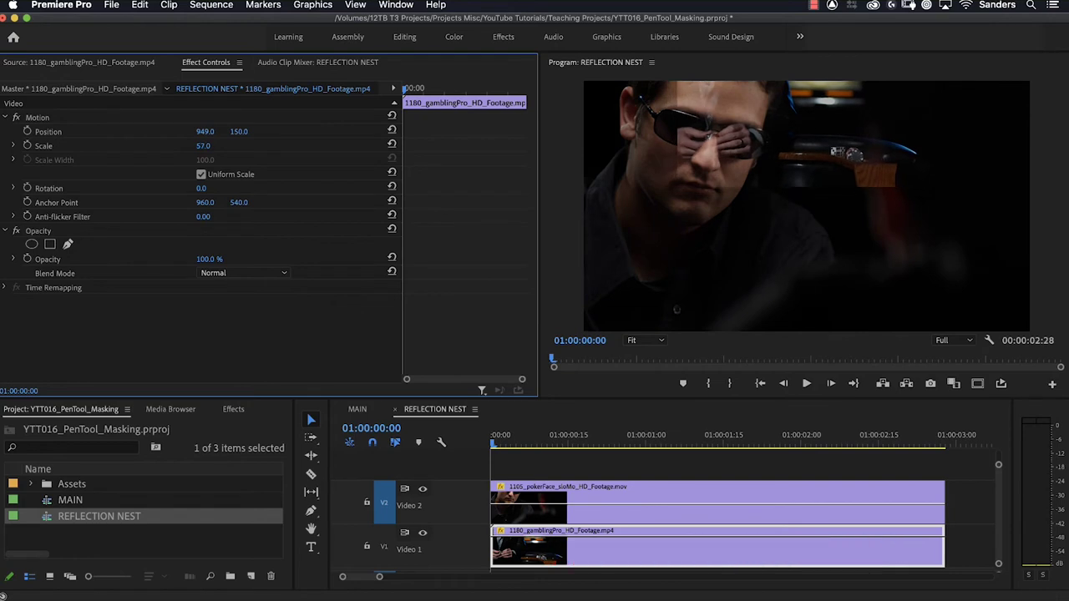
{"action": "left_click", "coordinate": [39, 117]}
{"action": "mouse_move", "coordinate": [719, 160]}
{"action": "left_mouse_down"}
{"action": "mouse_move", "coordinate": [690, 157]}
{"action": "mouse_move", "coordinate": [709, 156]}
{"action": "left_mouse_up"}
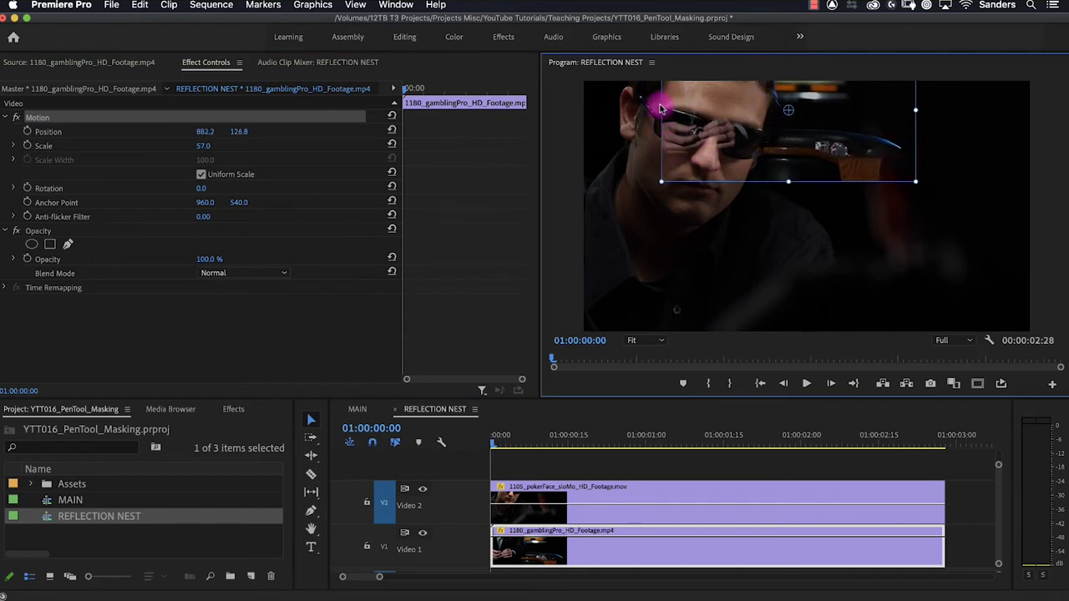
{"action": "left_click_drag", "start_coordinate": [658, 125], "coordinate": [672, 148]}
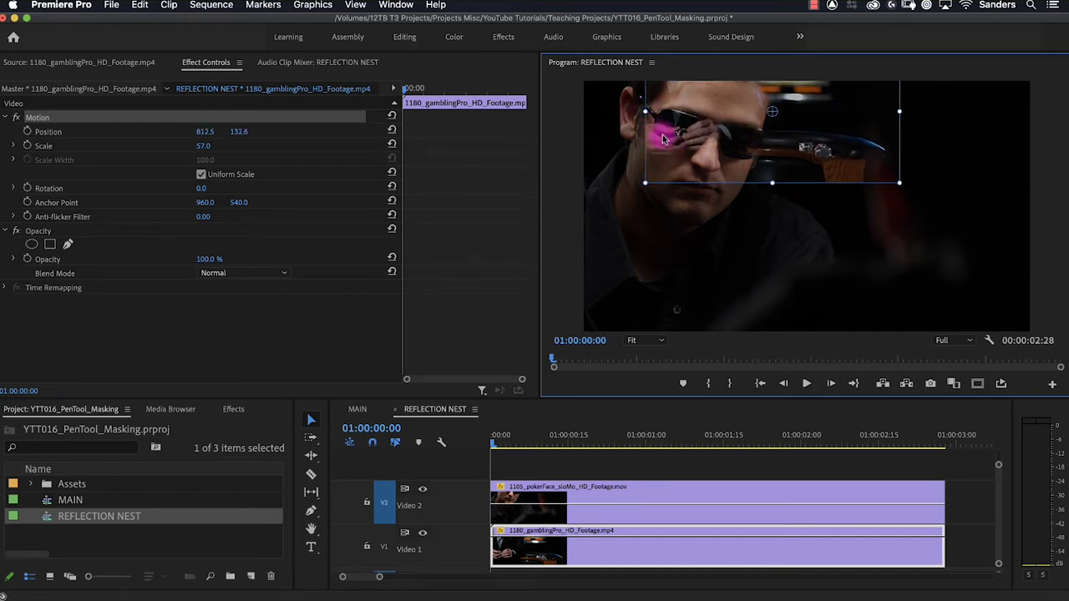
Start keyframing the 1180_gamblingPro clip's position at 01:00:00:00, and move it to about 684.7, -47.4 at 01:00:02:20
{"action": "left_click", "coordinate": [27, 132]}
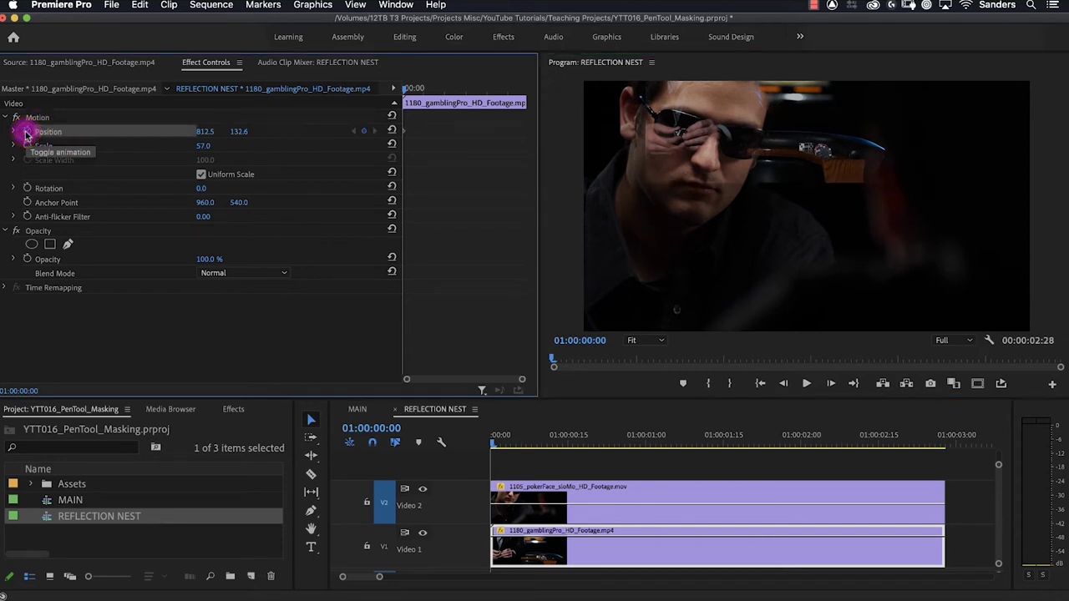
{"action": "left_click", "coordinate": [525, 552]}
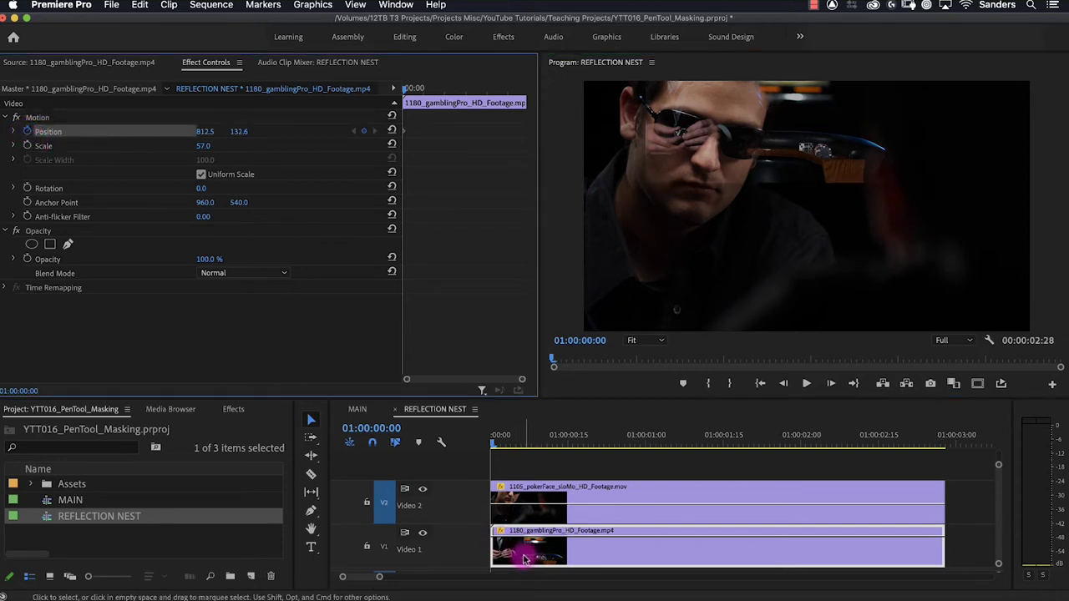
{"action": "left_click", "coordinate": [525, 558]}
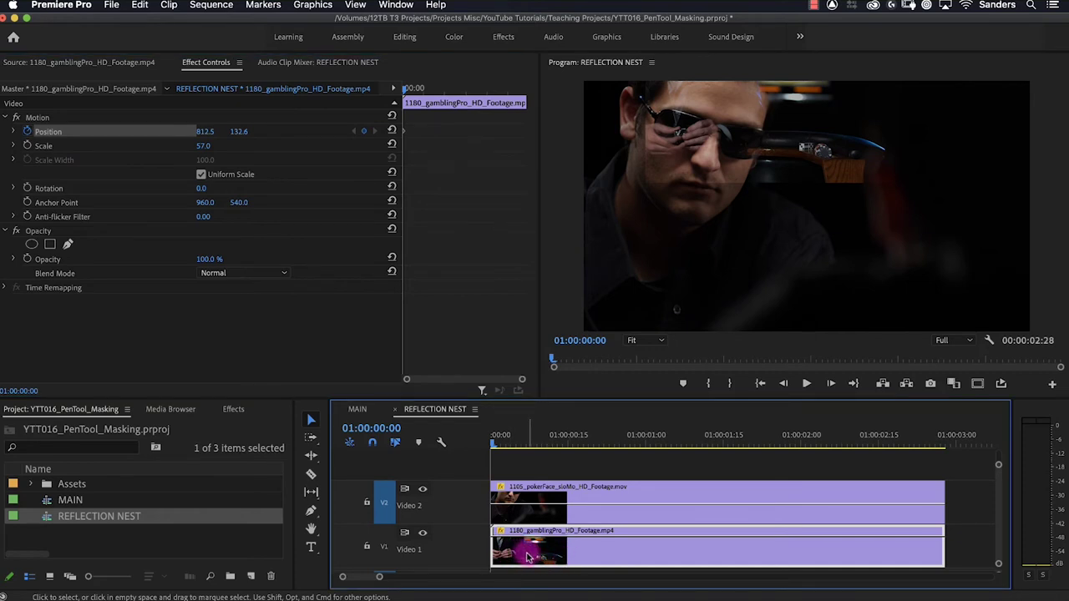
{"action": "left_click_drag", "start_coordinate": [618, 444], "coordinate": [907, 453]}
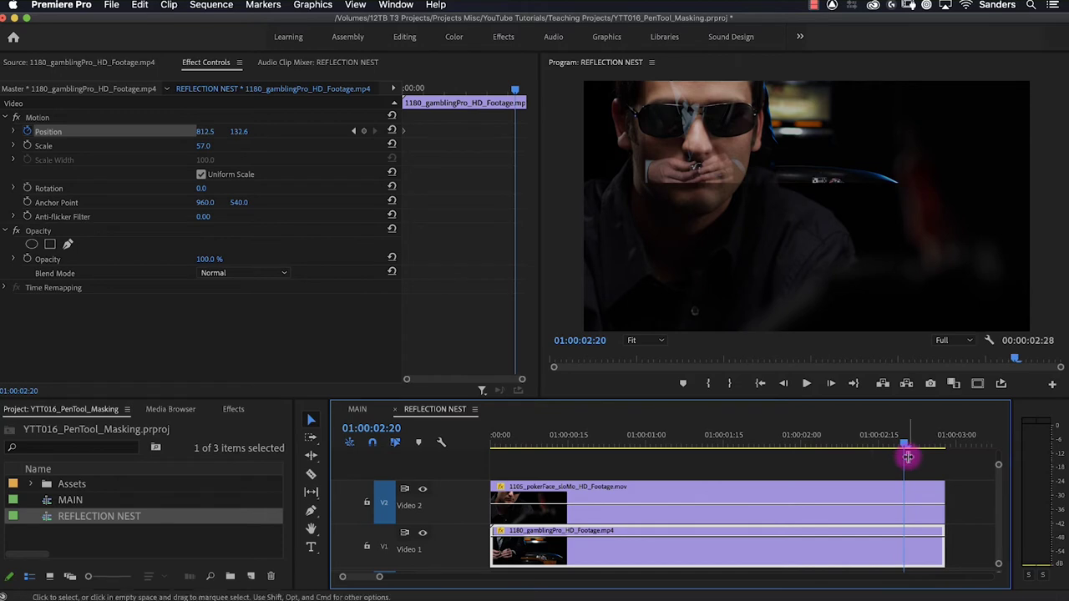
{"action": "left_click", "coordinate": [406, 121]}
{"action": "left_click", "coordinate": [36, 120]}
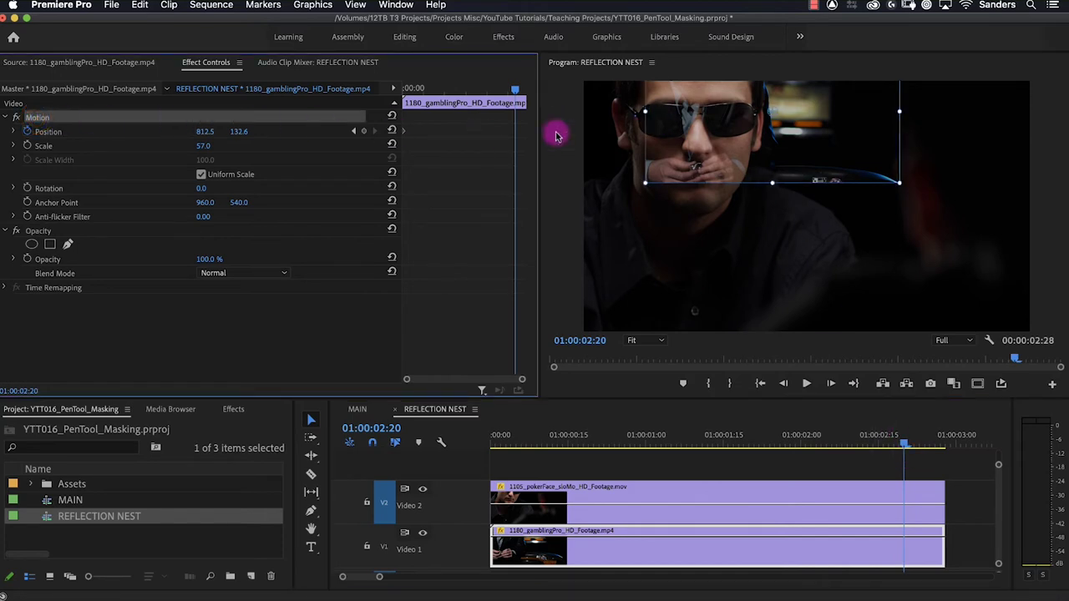
{"action": "left_click_drag", "start_coordinate": [735, 161], "coordinate": [706, 119]}
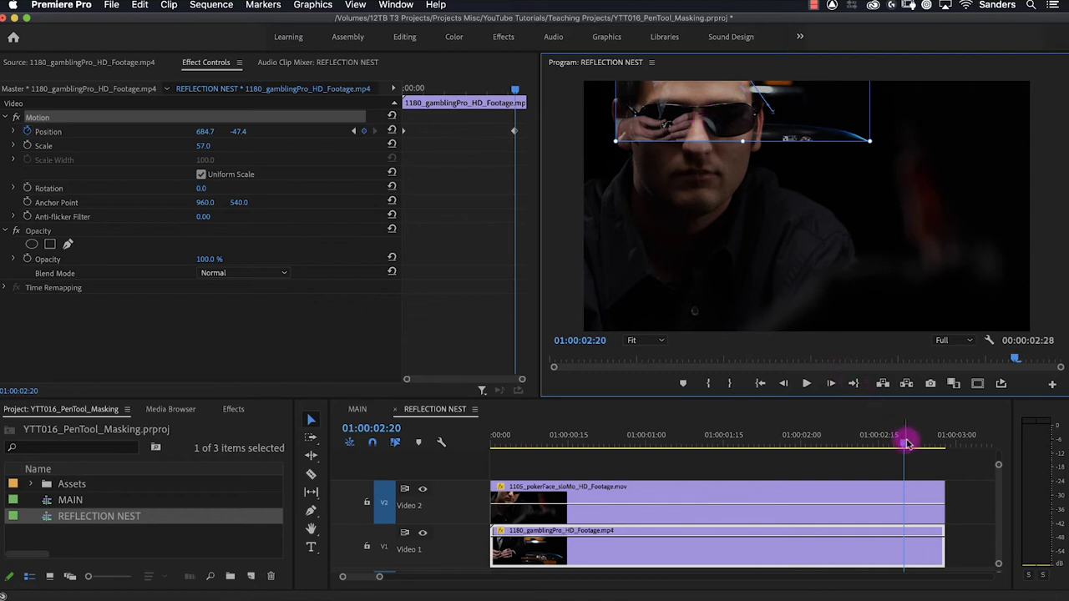
Hide the V2 reference track in REFLECTION NEST and play back the composite in the MAIN sequence from 01:00:00:00
{"action": "left_click_drag", "start_coordinate": [909, 444], "coordinate": [477, 527]}
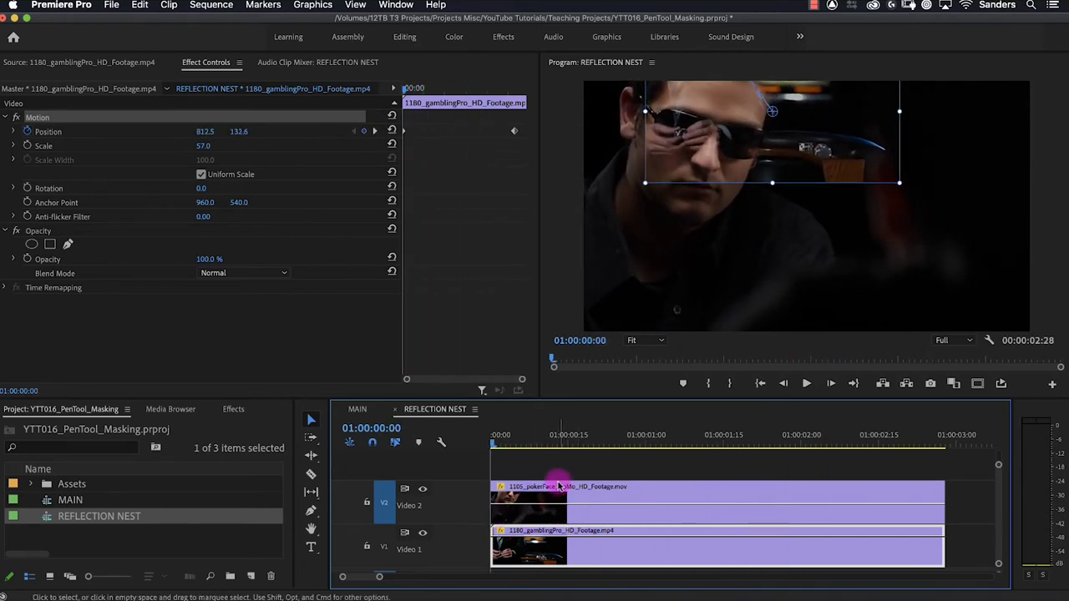
{"action": "left_click", "coordinate": [422, 489]}
{"action": "left_click", "coordinate": [357, 409]}
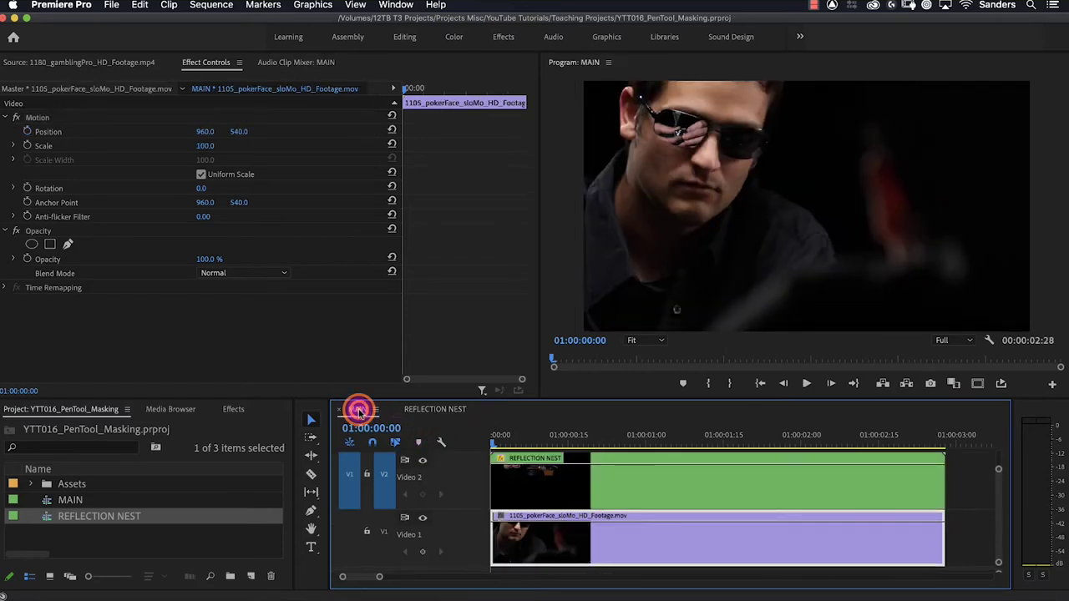
{"action": "left_click_drag", "start_coordinate": [565, 429], "coordinate": [485, 441]}
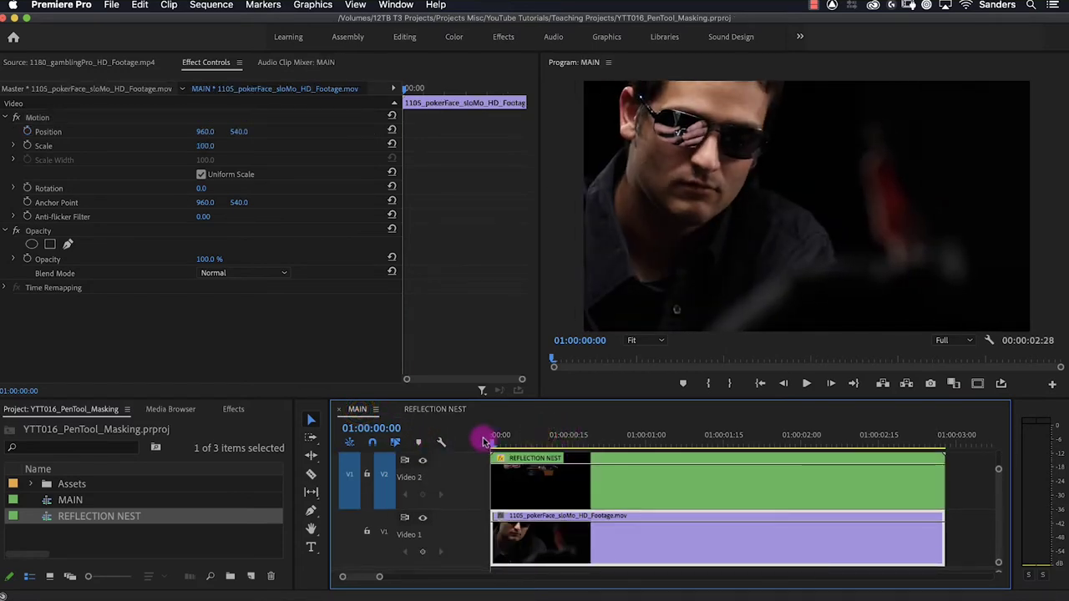
{"action": "key", "text": "space"}
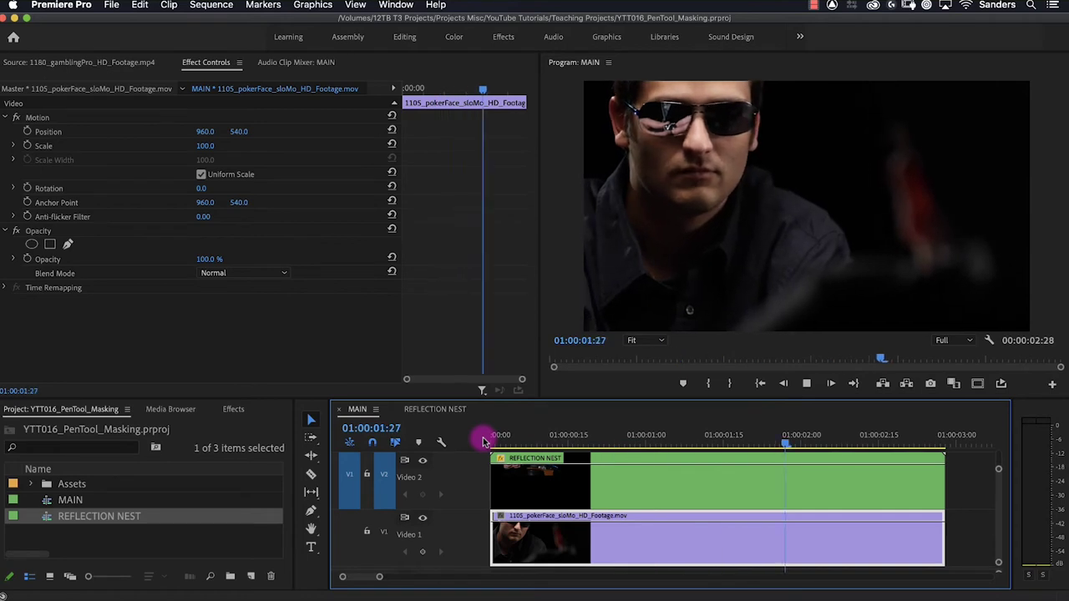
{"action": "mouse_move", "coordinate": [501, 438]}
{"action": "left_mouse_down"}
{"action": "mouse_move", "coordinate": [513, 441]}
{"action": "mouse_move", "coordinate": [492, 447]}
{"action": "left_mouse_up"}
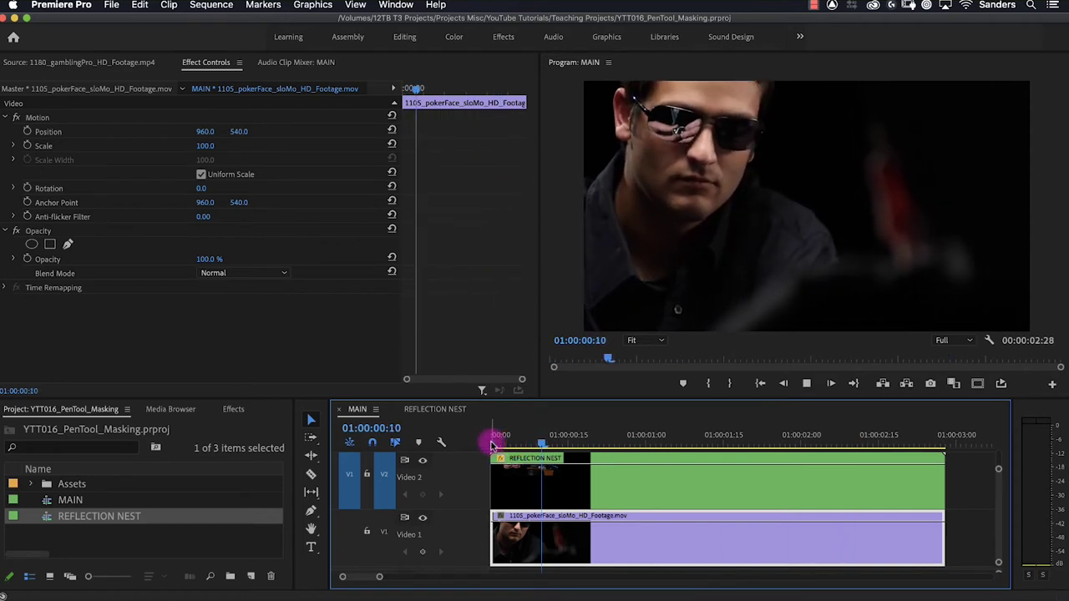
{"action": "key", "text": "space"}
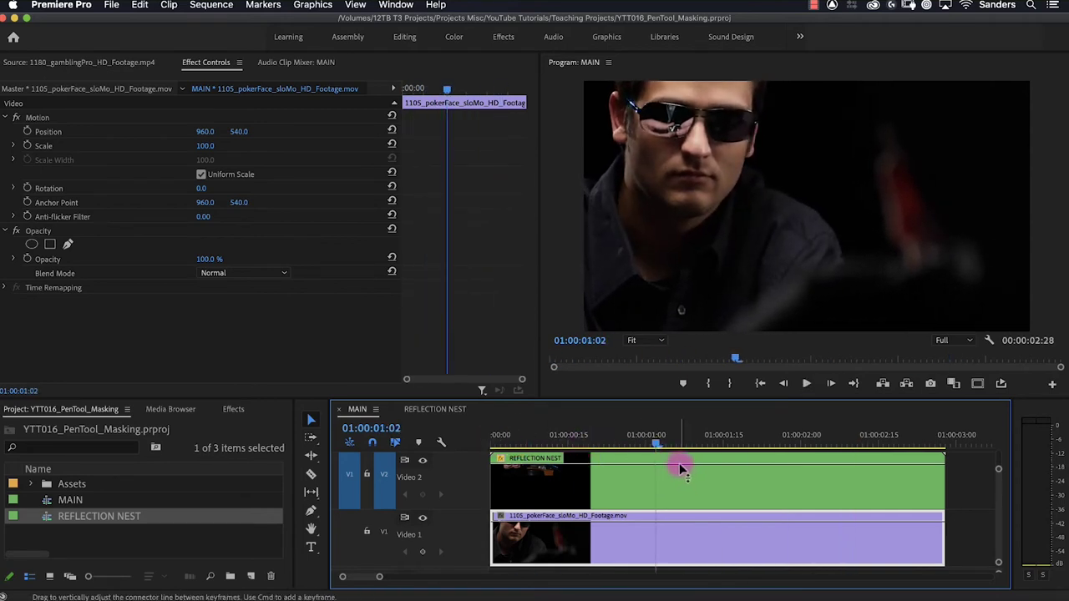
Lower the REFLECTION NEST clip's opacity to about 39% in MAIN, set its blend mode to Screen, and check the result from 01:00:00:00
{"action": "left_click_drag", "start_coordinate": [681, 469], "coordinate": [676, 490]}
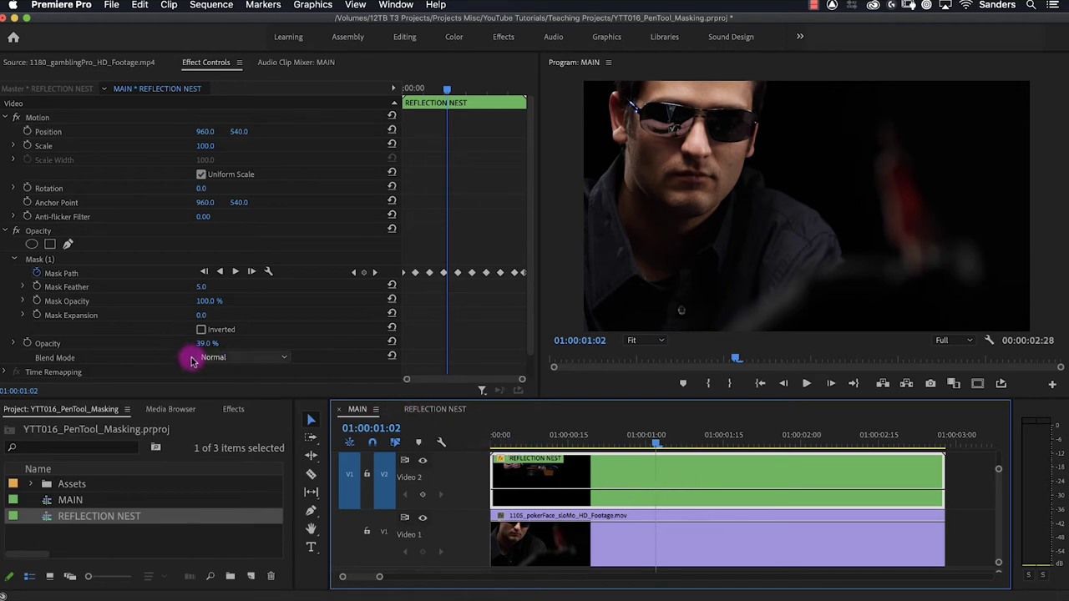
{"action": "left_click", "coordinate": [217, 357]}
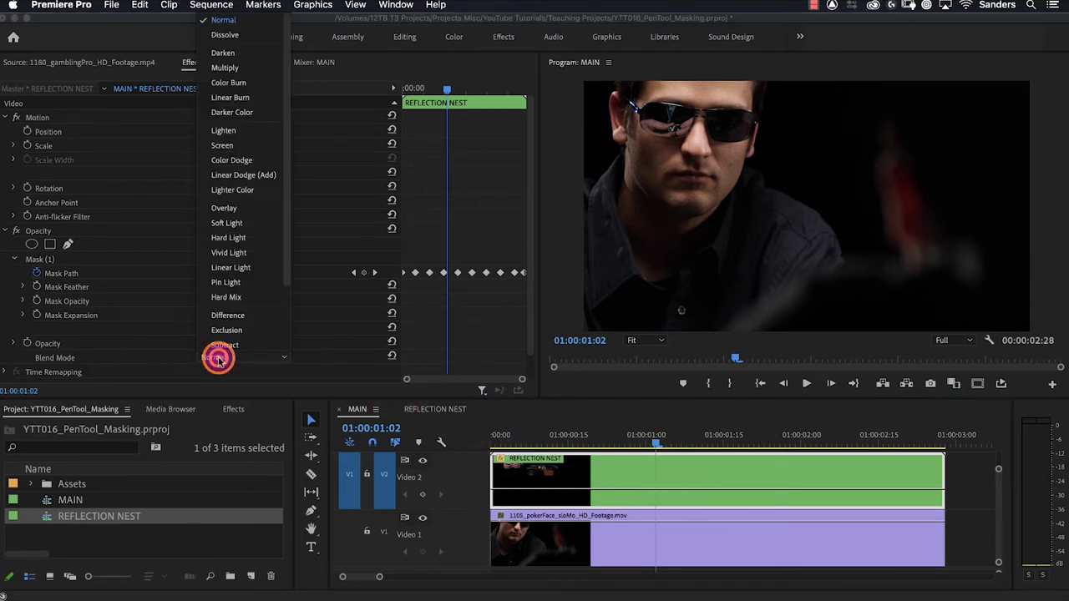
{"action": "left_click", "coordinate": [238, 145]}
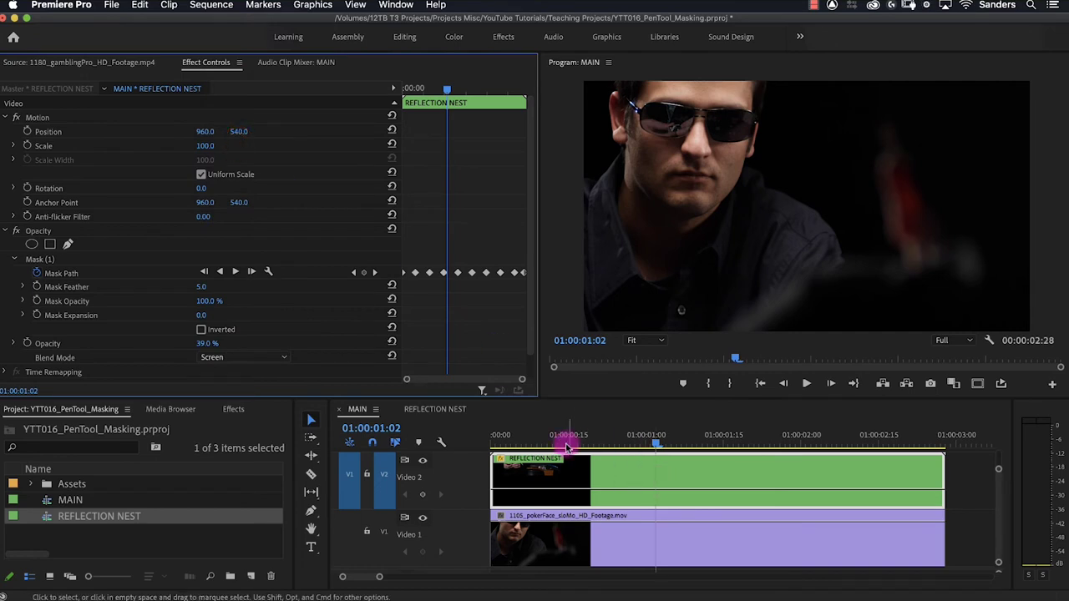
{"action": "left_click_drag", "start_coordinate": [567, 447], "coordinate": [491, 468]}
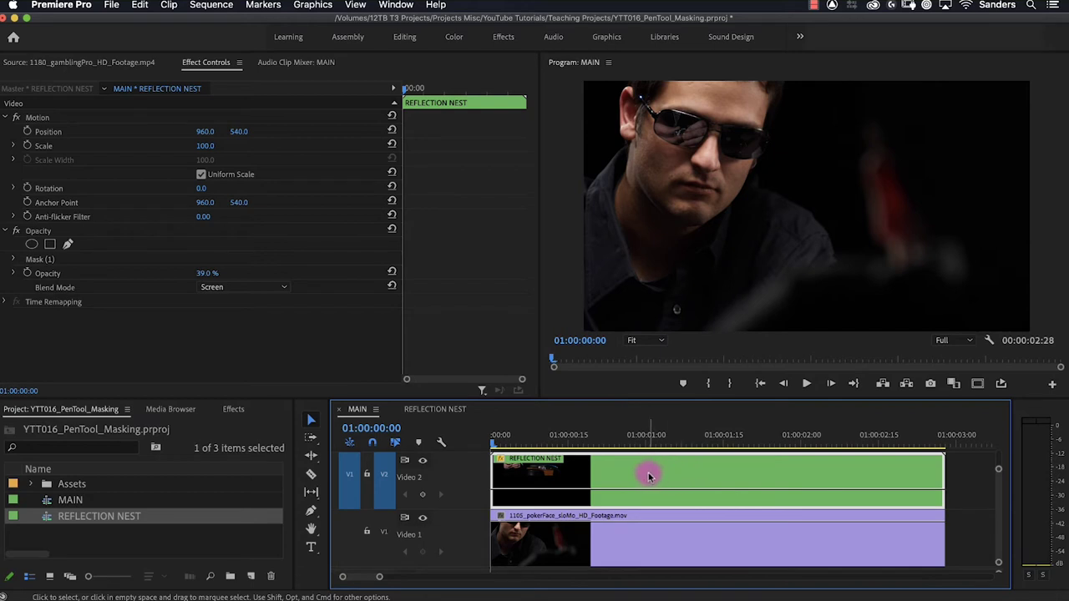
In REFLECTION NEST, move the 1180_gamblingPro clip past the reference clip's end, mark In and Out around the reference clip, and target only V1
{"action": "left_click", "coordinate": [436, 410]}
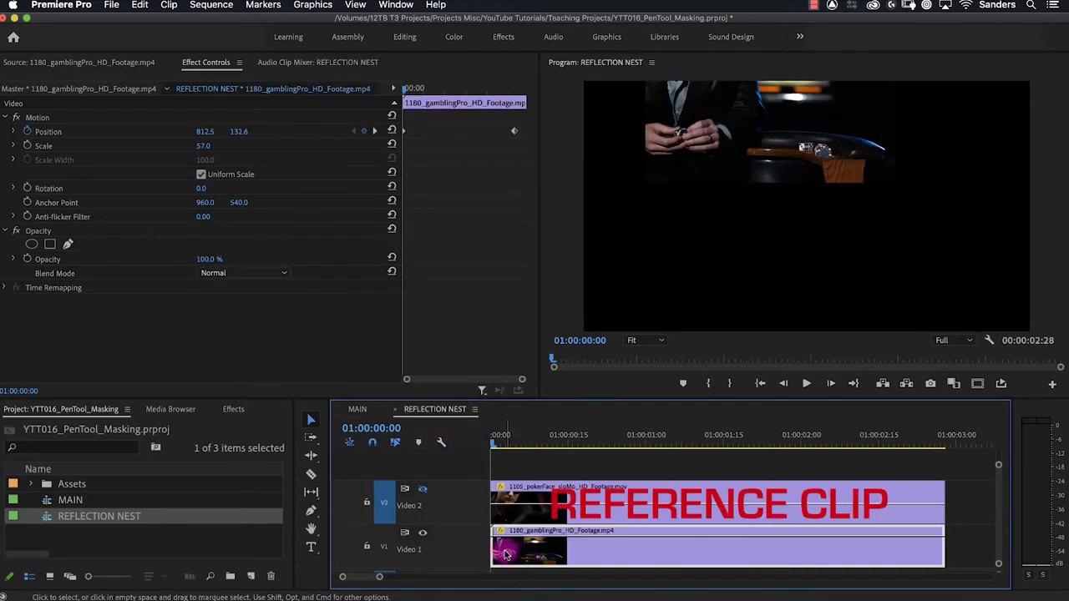
{"action": "left_click_drag", "start_coordinate": [505, 556], "coordinate": [979, 553]}
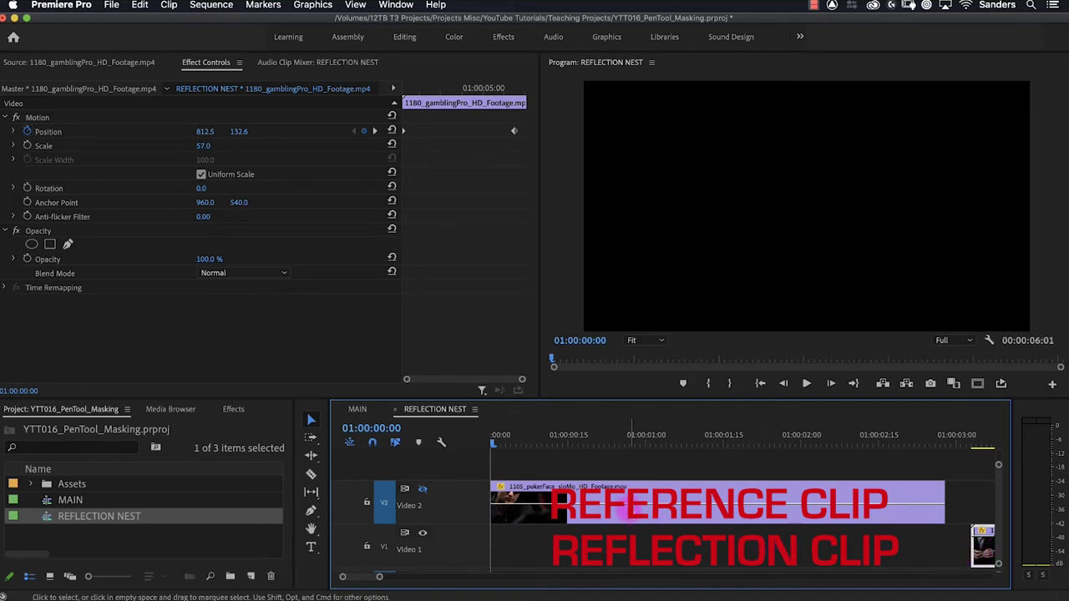
{"action": "left_click", "coordinate": [631, 513]}
{"action": "key", "text": "x"}
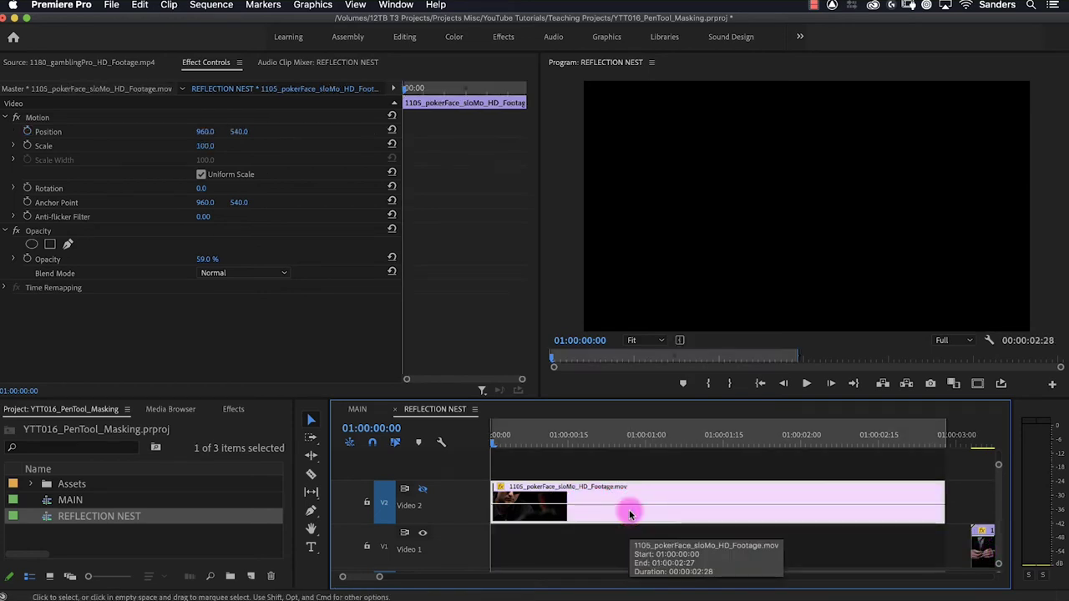
{"action": "left_click", "coordinate": [382, 515]}
{"action": "left_click", "coordinate": [386, 544]}
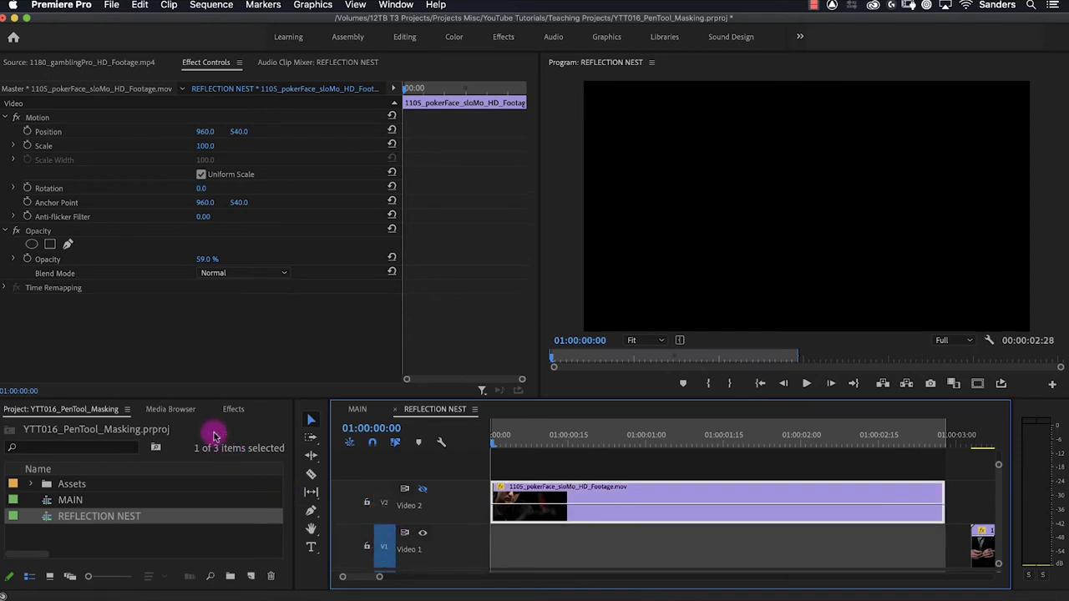
Set the In point of the 1180_gamblingPro source footage at 00:00:03:08, where the man's face and hands are in frame
{"action": "left_click", "coordinate": [93, 60]}
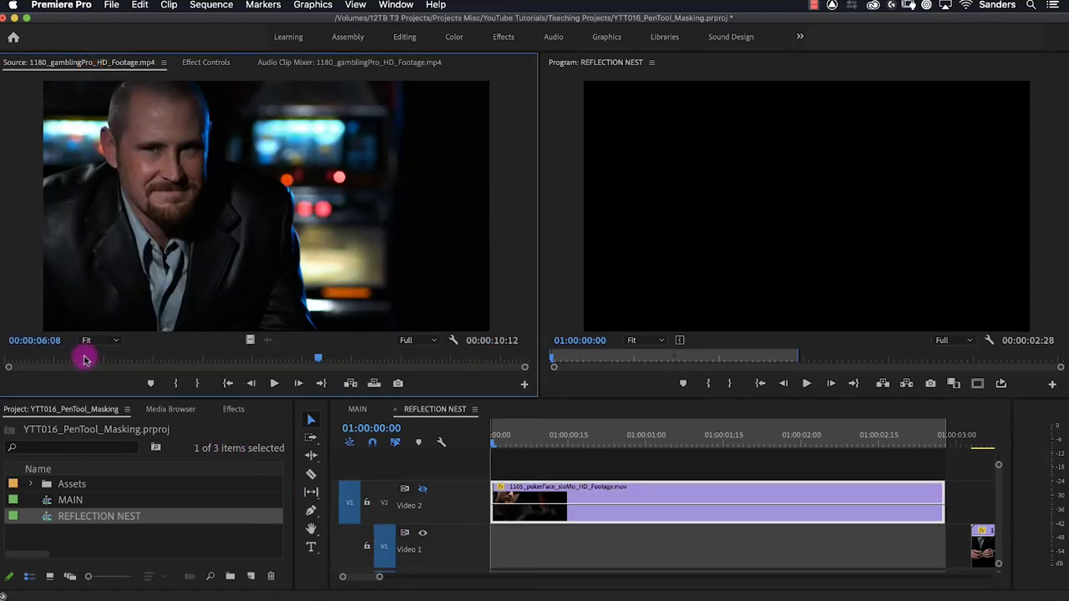
{"action": "left_click_drag", "start_coordinate": [84, 359], "coordinate": [170, 359]}
{"action": "key", "text": "i"}
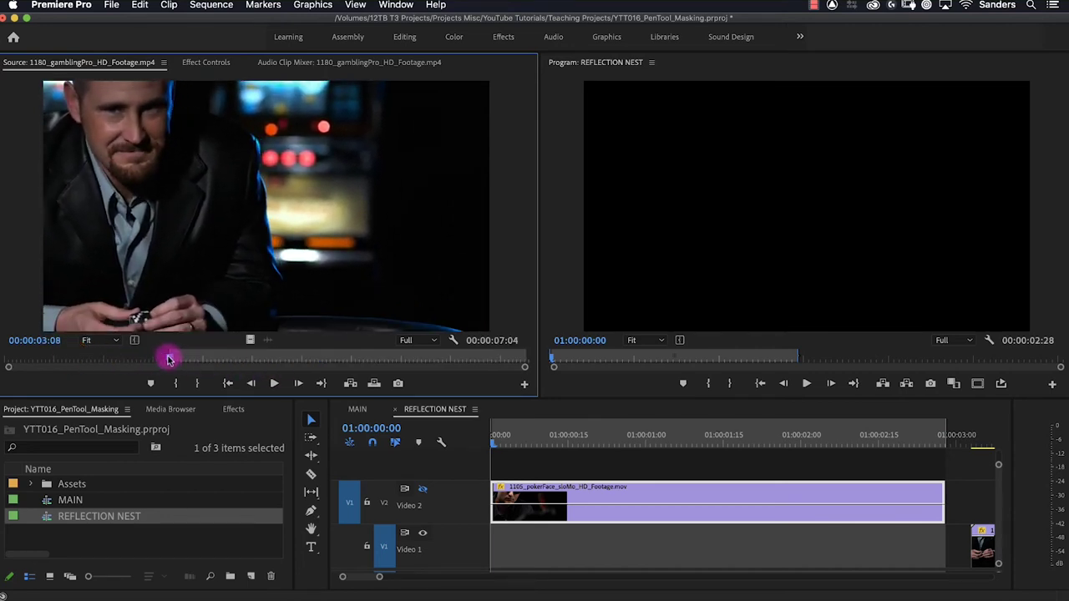
{"action": "key", "text": "period"}
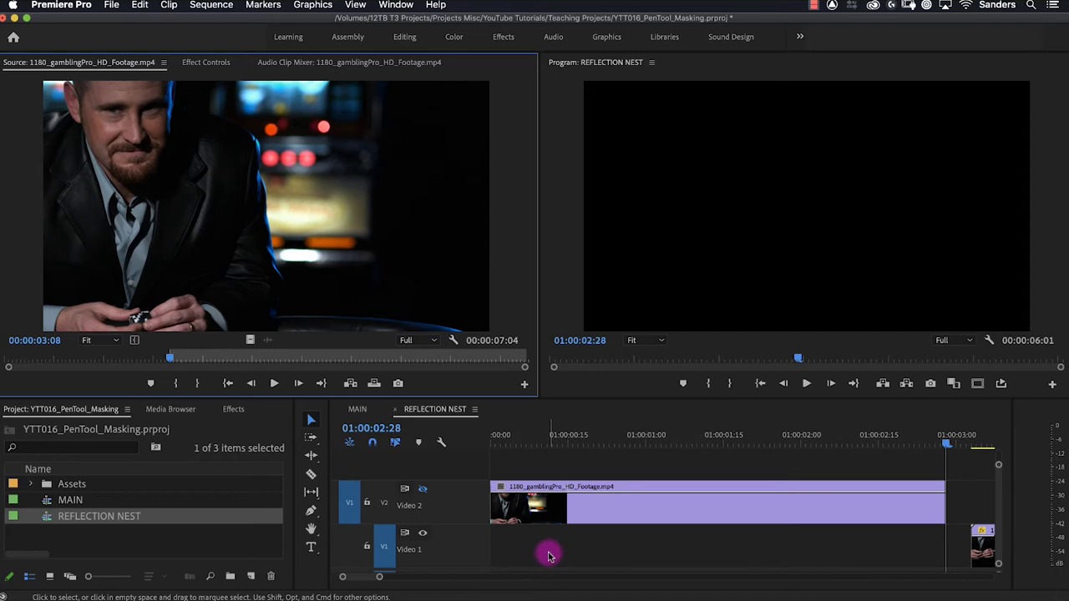
{"action": "left_click", "coordinate": [549, 556]}
{"action": "key", "text": "super+z"}
Patch the source video to V1 and overwrite the marked range of REFLECTION NEST with the 1180_gamblingPro source footage
{"action": "left_click", "coordinate": [346, 540]}
{"action": "left_click", "coordinate": [710, 568]}
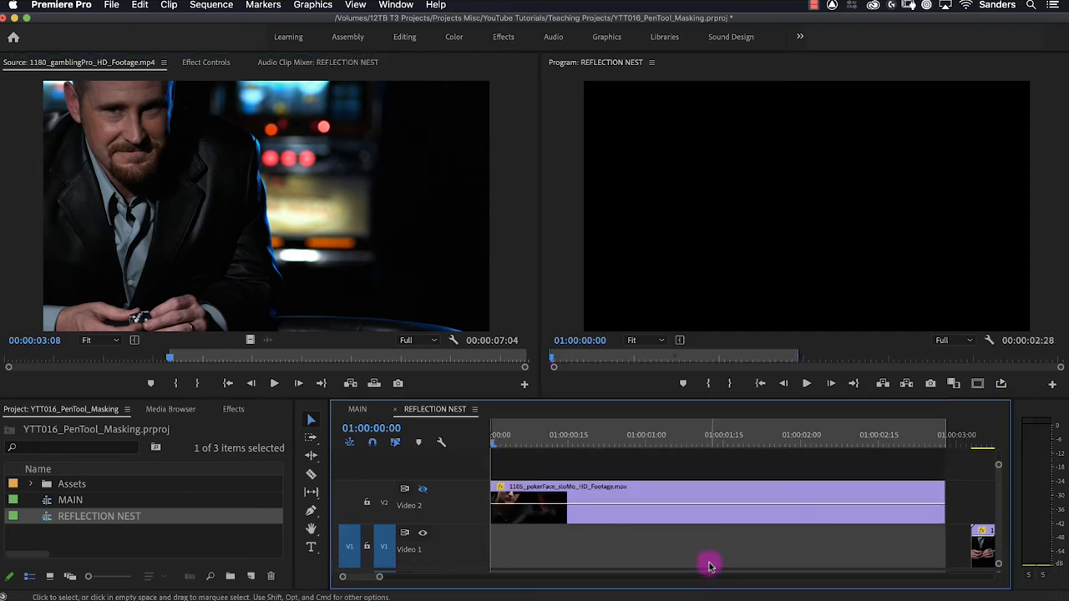
{"action": "key", "text": "period"}
{"action": "left_click_drag", "start_coordinate": [493, 441], "coordinate": [485, 462]}
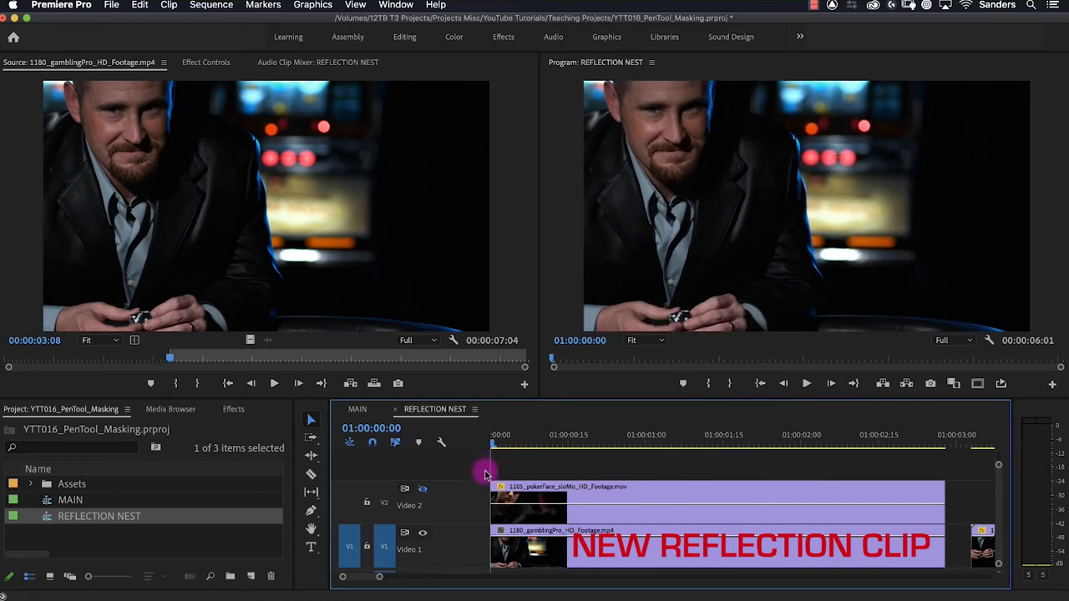
Show the V2 reference track again and scale the new 1180_gamblingPro clip on V1 to 44
{"action": "left_click", "coordinate": [423, 491]}
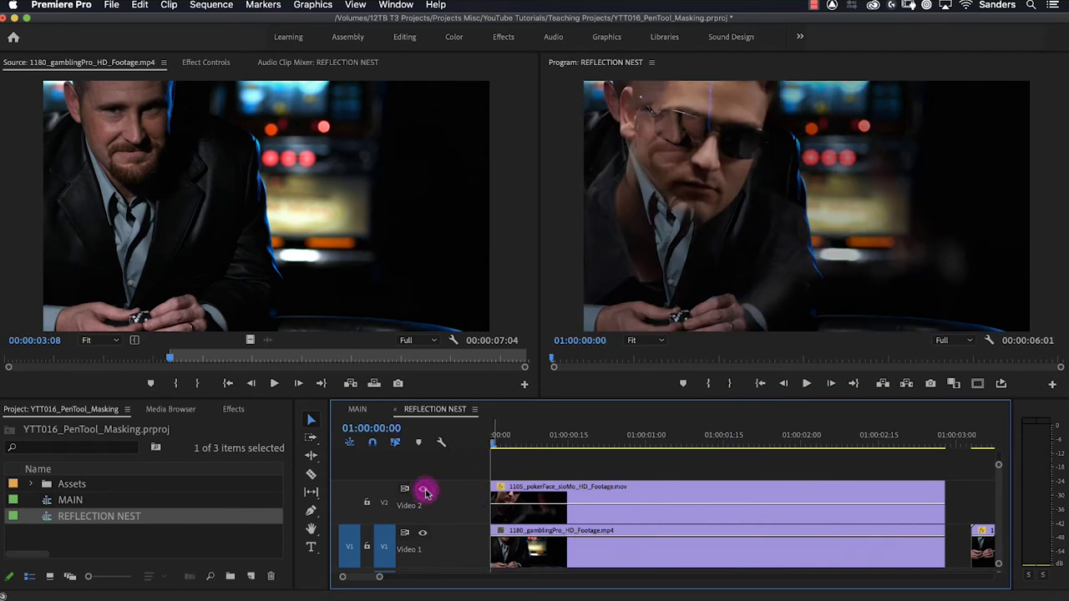
{"action": "left_click", "coordinate": [518, 549]}
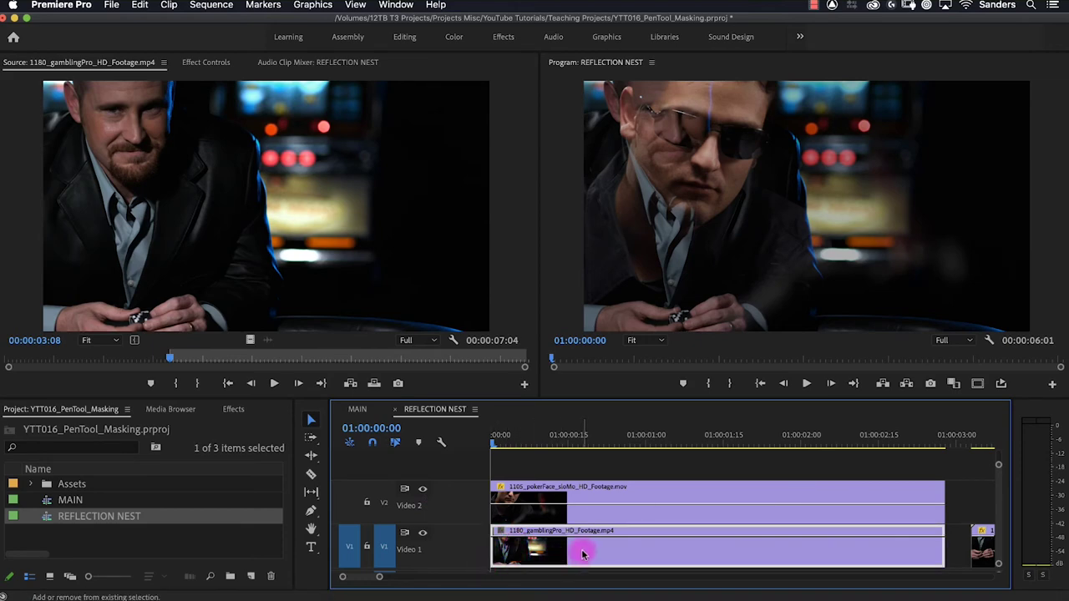
{"action": "key", "text": "shift+5"}
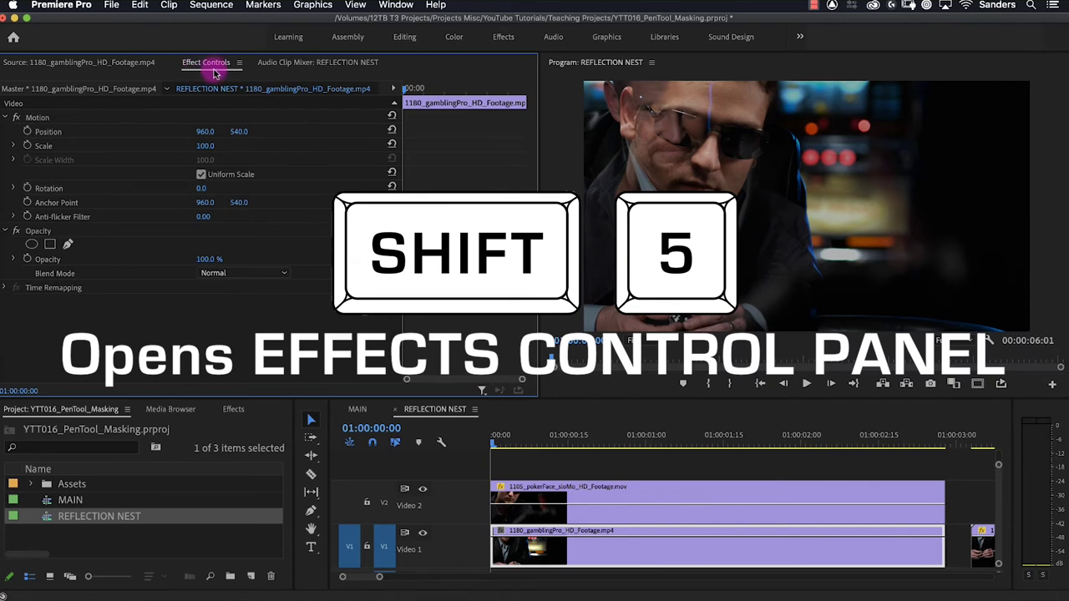
{"action": "left_click_drag", "start_coordinate": [202, 146], "coordinate": [84, 143]}
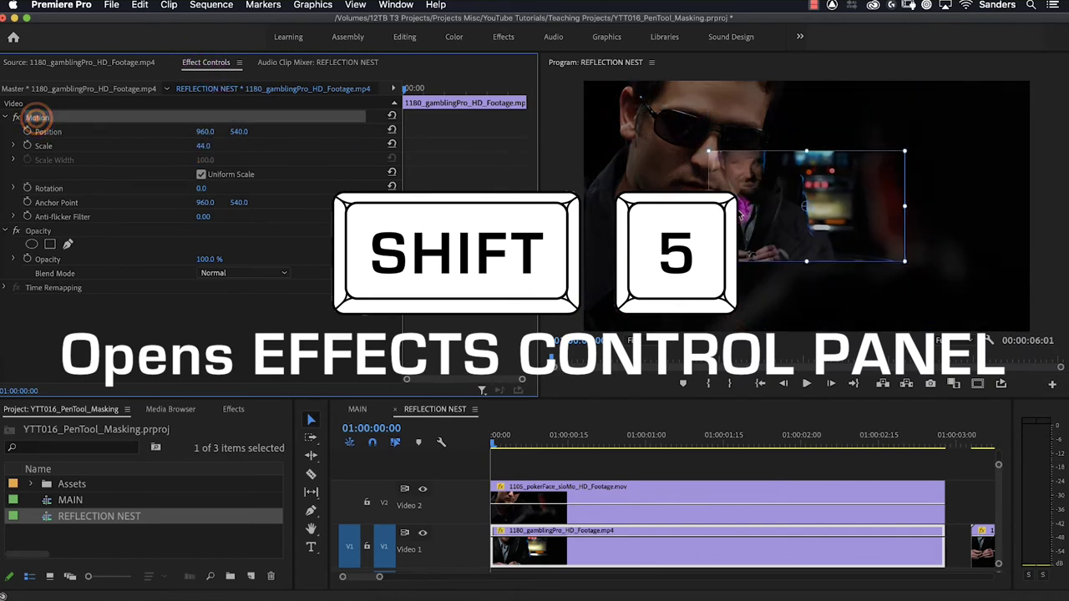
Keyframe the new reflection clip's position to follow the sunglasses, at about 637.6, 336.8 at 01:00:00:00 and again near the clip's end
{"action": "left_click_drag", "start_coordinate": [501, 441], "coordinate": [858, 451]}
{"action": "left_click_drag", "start_coordinate": [654, 209], "coordinate": [628, 189]}
{"action": "left_click_drag", "start_coordinate": [495, 438], "coordinate": [516, 467]}
{"action": "left_click_drag", "start_coordinate": [603, 207], "coordinate": [635, 246]}
{"action": "left_click_drag", "start_coordinate": [494, 442], "coordinate": [652, 454]}
{"action": "key", "text": "Home"}
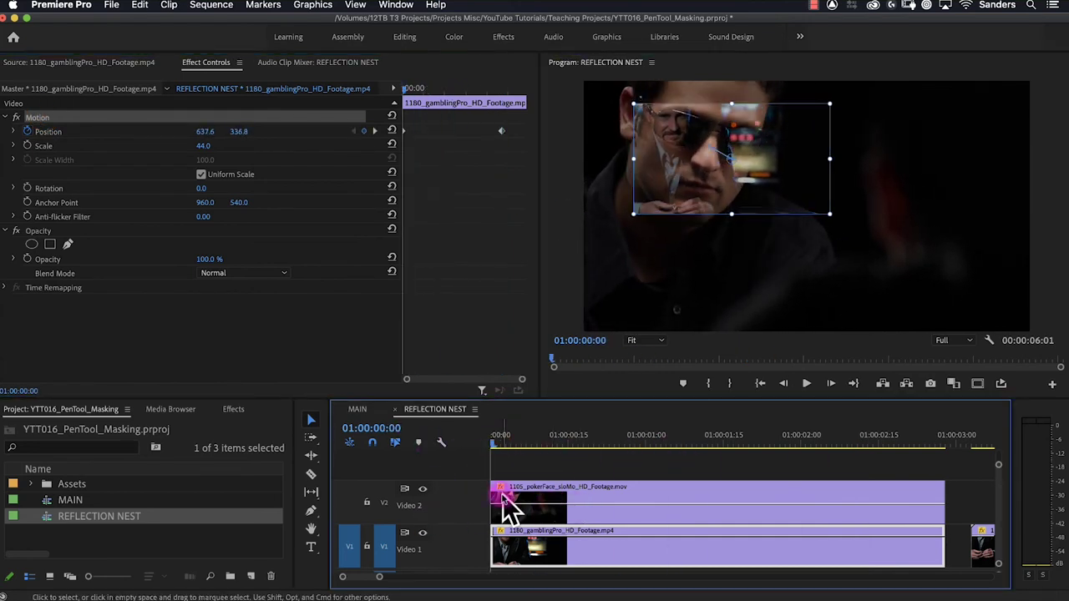
Hide the V2 reference track and scrub through the MAIN sequence to check the new reflection
{"action": "left_click", "coordinate": [422, 489]}
{"action": "left_click", "coordinate": [357, 409]}
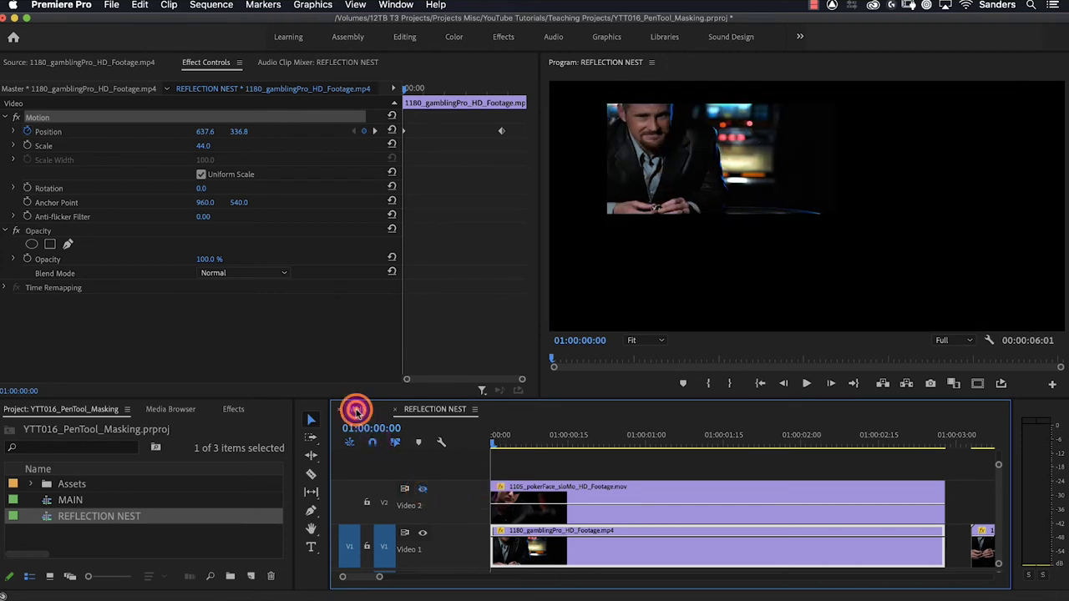
{"action": "left_click_drag", "start_coordinate": [515, 444], "coordinate": [494, 520]}
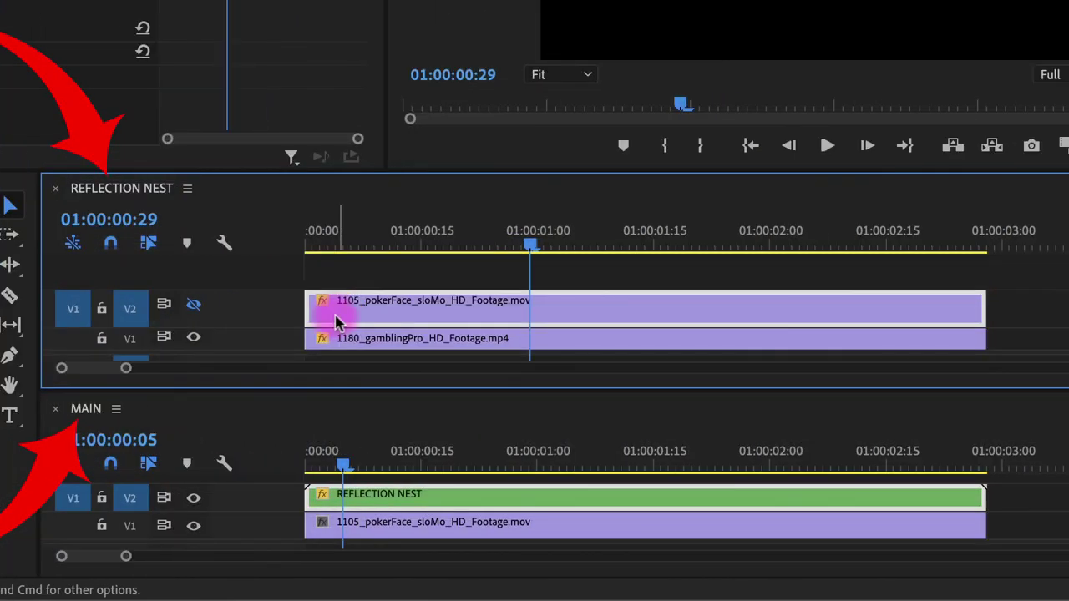
Move the 1105_pokerFace reference clip up to V3, duplicate the 1180_gamblingPro clip from V1 onto V2, and make V2 visible
{"action": "left_click_drag", "start_coordinate": [325, 304], "coordinate": [327, 286]}
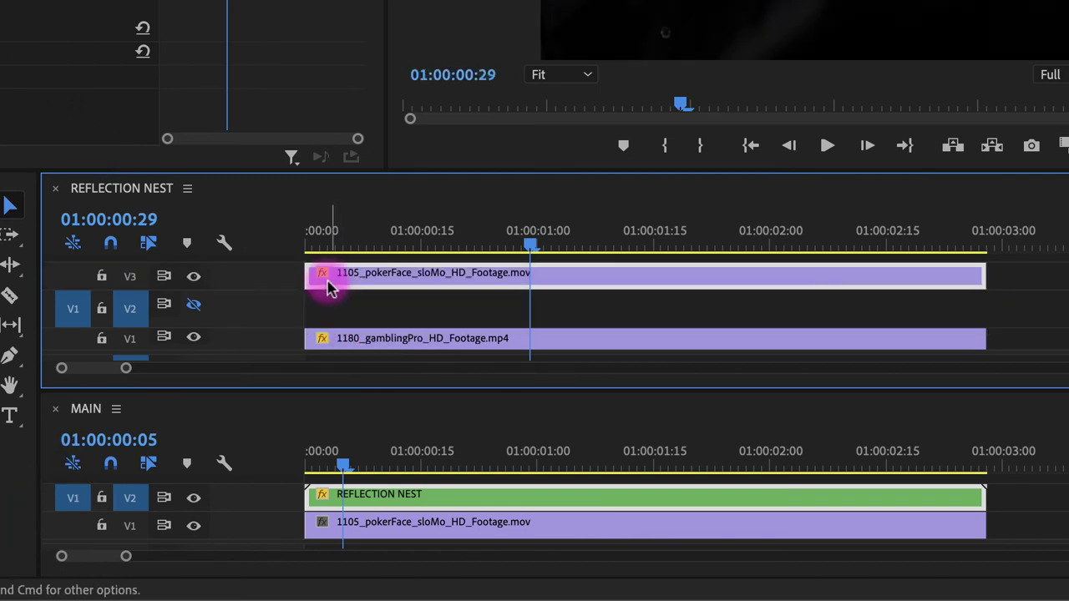
{"action": "left_click", "coordinate": [370, 349]}
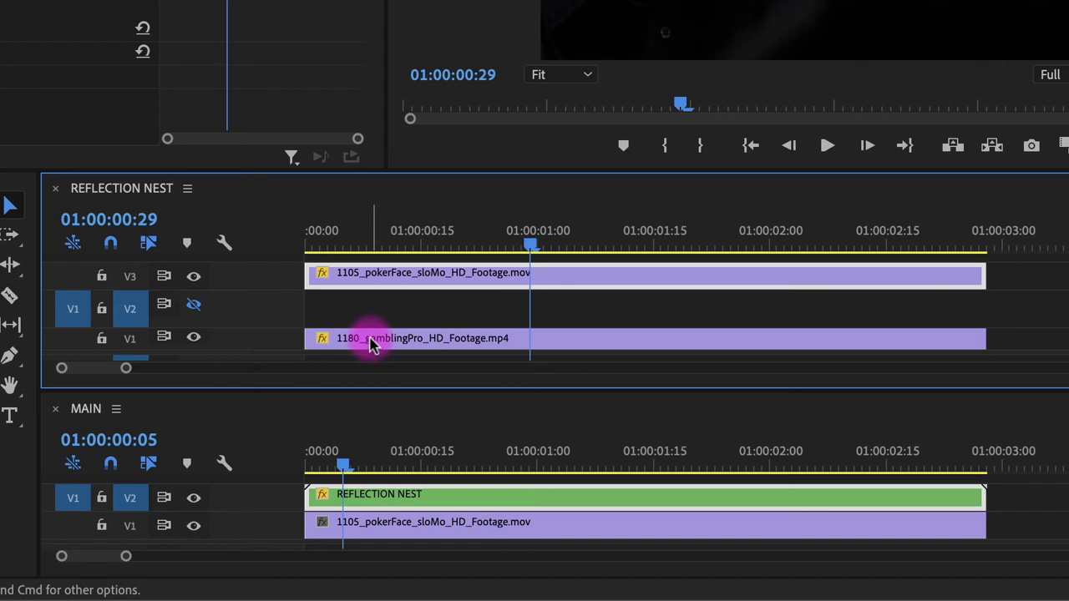
{"action": "left_click_drag", "start_coordinate": [371, 345], "coordinate": [363, 307]}
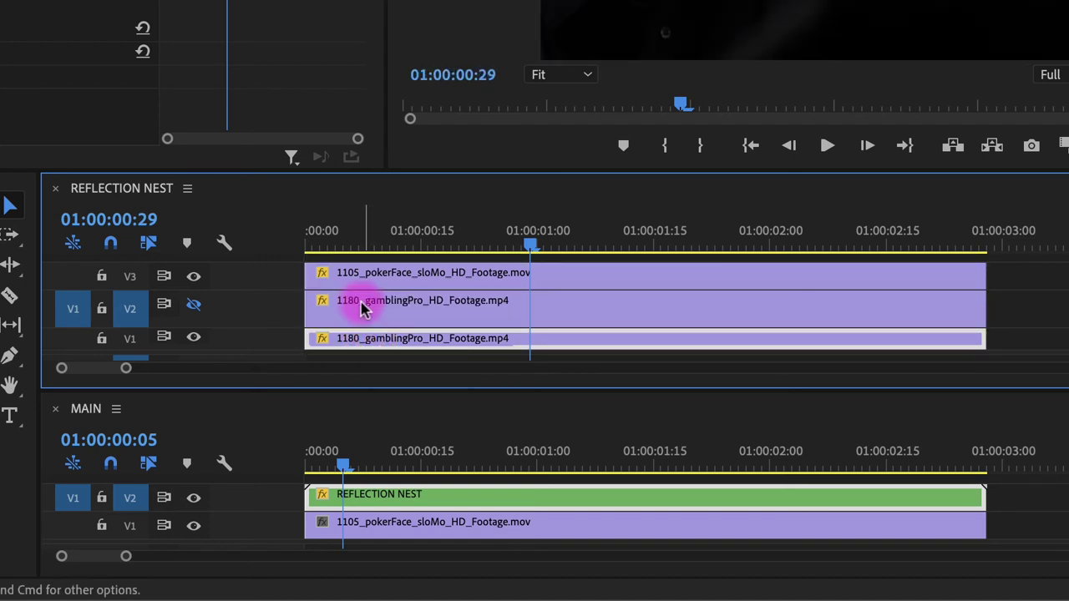
{"action": "left_click", "coordinate": [193, 305]}
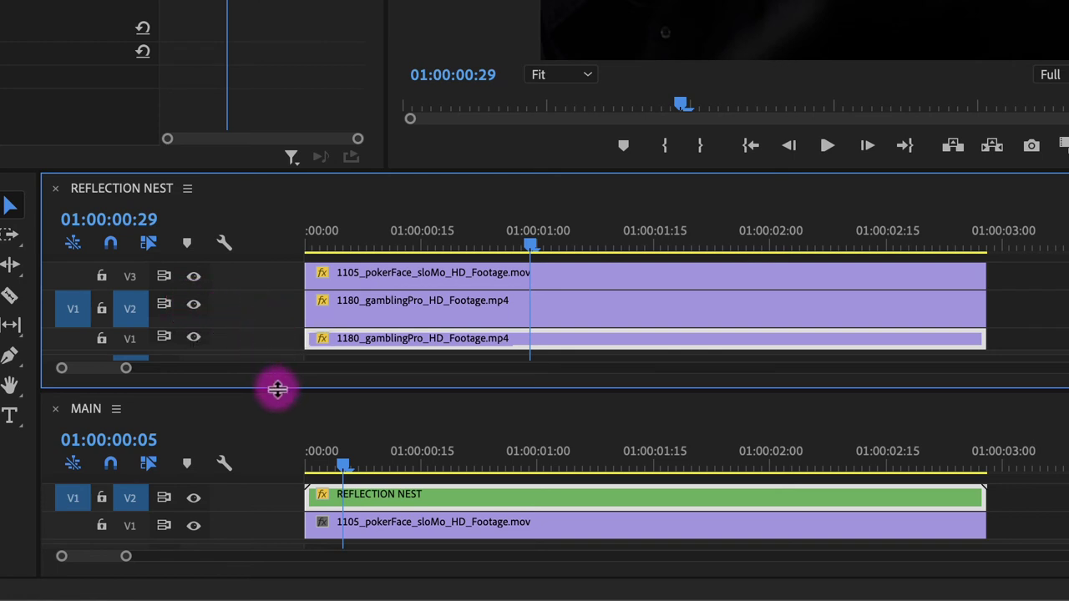
Enlarge the REFLECTION NEST timeline to show all three video tracks, and select the stacked clips in turn from V1 up to V3
{"action": "left_click_drag", "start_coordinate": [278, 389], "coordinate": [269, 419]}
{"action": "mouse_move", "coordinate": [446, 360]}
{"action": "left_mouse_down"}
{"action": "mouse_move", "coordinate": [437, 323]}
{"action": "mouse_move", "coordinate": [437, 359]}
{"action": "left_mouse_up"}
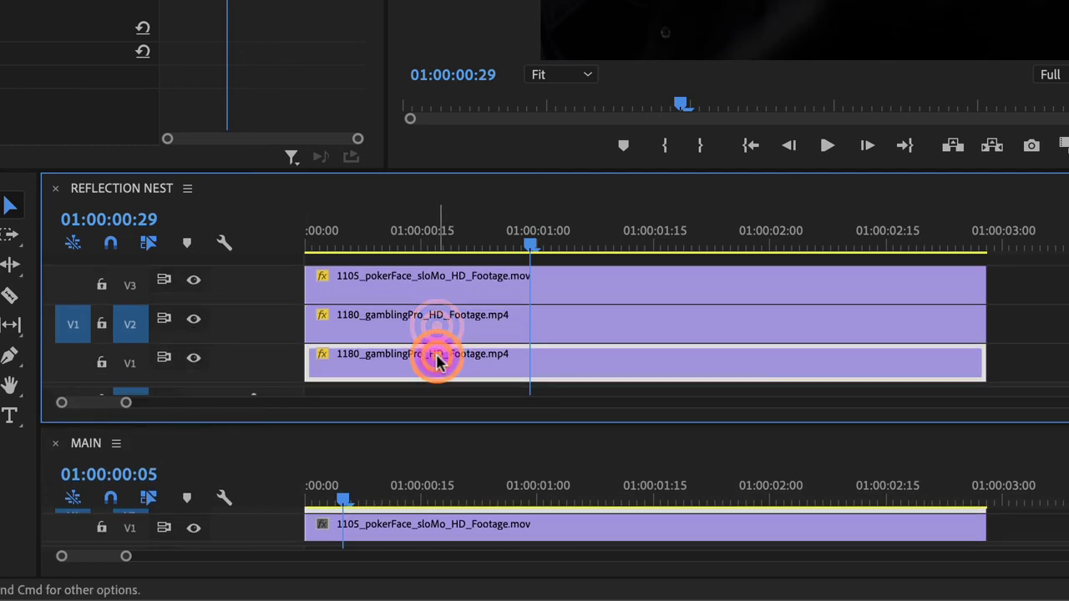
{"action": "left_click", "coordinate": [430, 334]}
{"action": "left_click", "coordinate": [437, 279]}
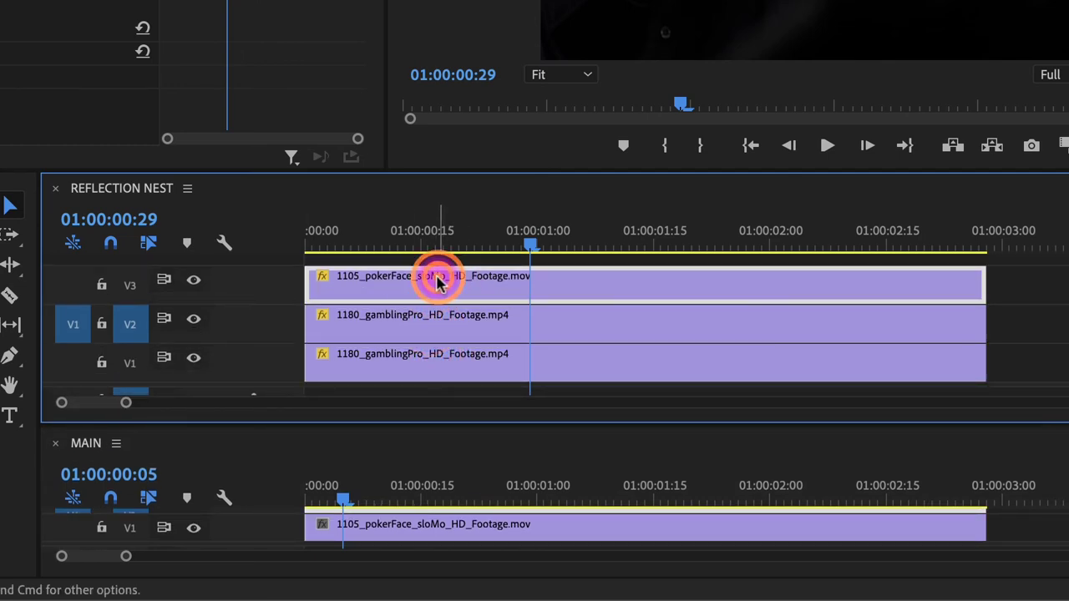
Toggle the V3 reference track's visibility to compare the image with and without it, and select the 1180_gamblingPro clip on V2
{"action": "left_click", "coordinate": [193, 279]}
{"action": "left_click", "coordinate": [415, 406]}
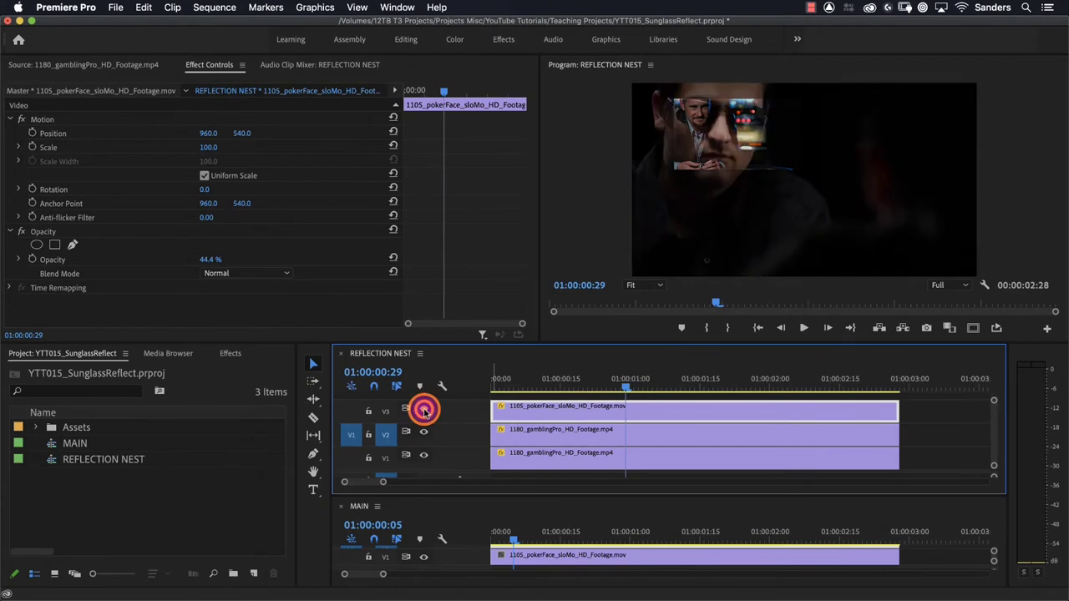
{"action": "left_click", "coordinate": [423, 409]}
{"action": "left_click", "coordinate": [424, 409]}
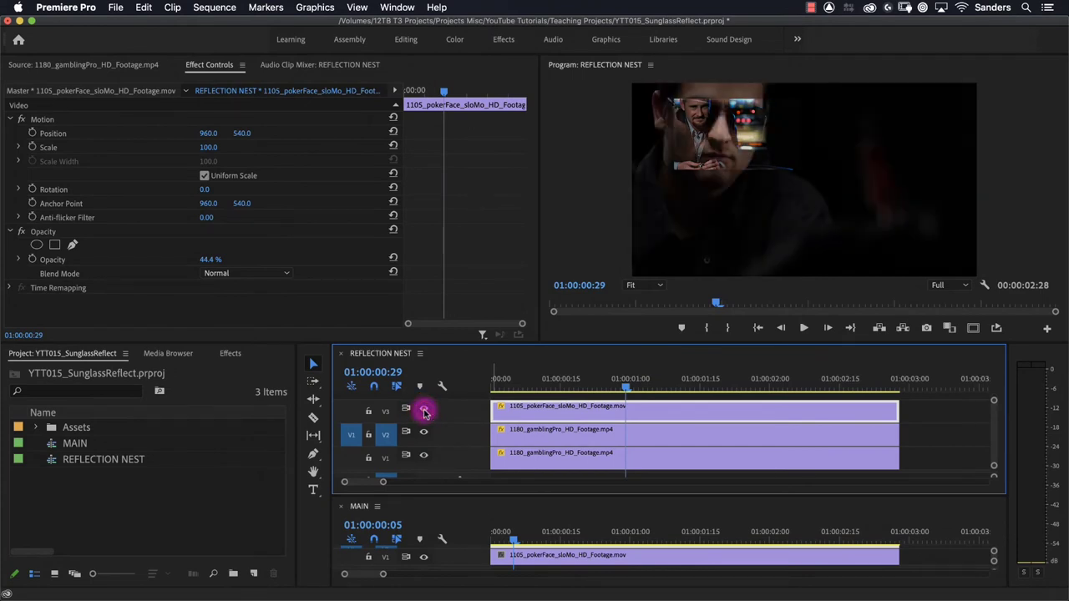
{"action": "left_click", "coordinate": [424, 409]}
{"action": "left_click", "coordinate": [531, 436]}
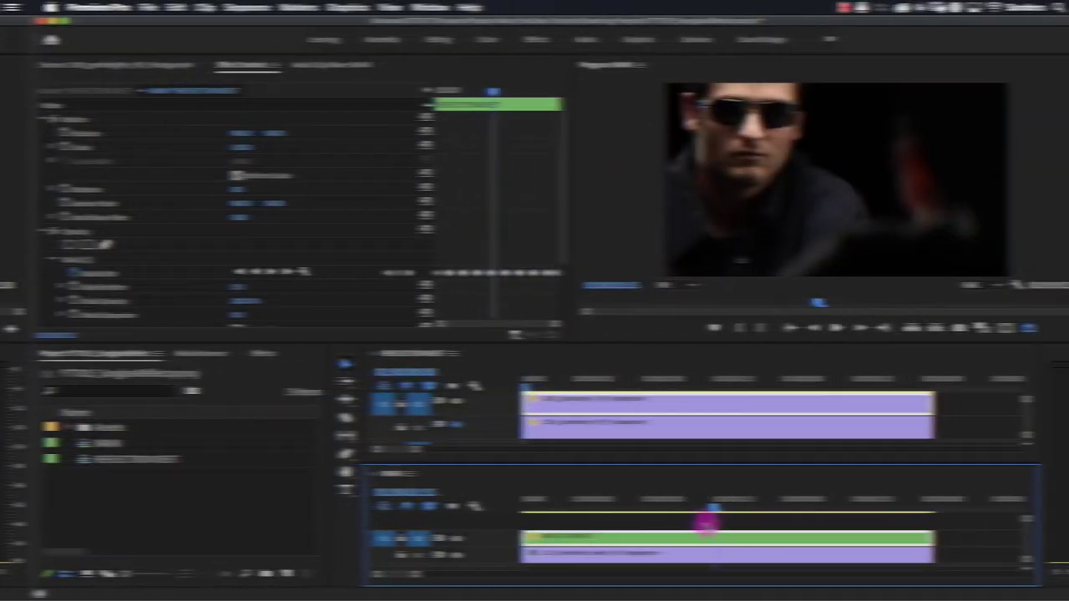
Return to the start of the MAIN sequence, frame the second lens at 200% zoom, and select the REFLECTION NEST clip
{"action": "left_click_drag", "start_coordinate": [579, 531], "coordinate": [480, 551]}
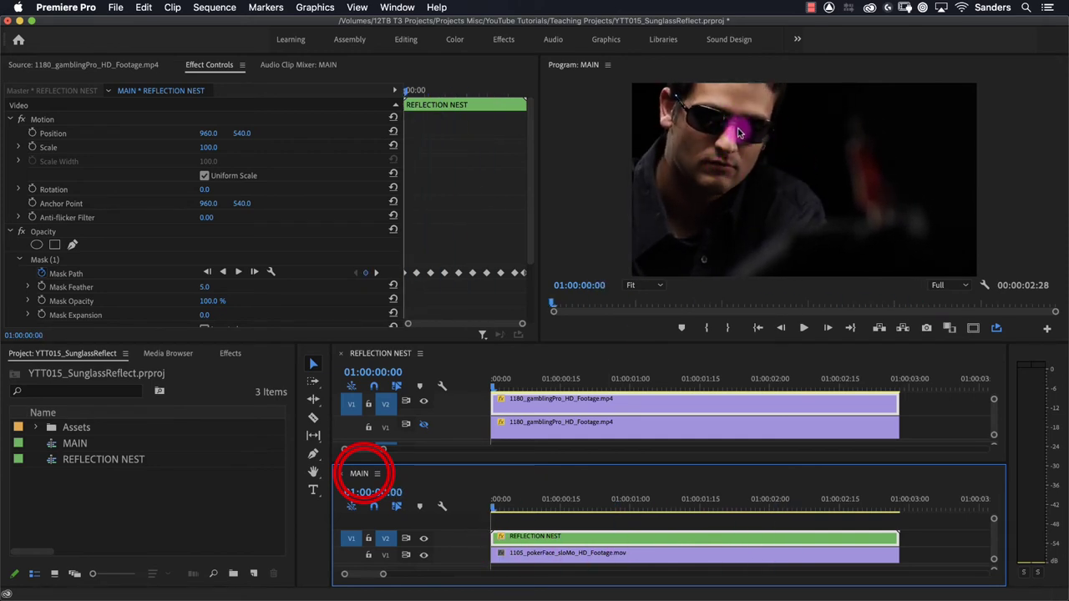
{"action": "left_click", "coordinate": [643, 285]}
{"action": "left_click", "coordinate": [646, 403]}
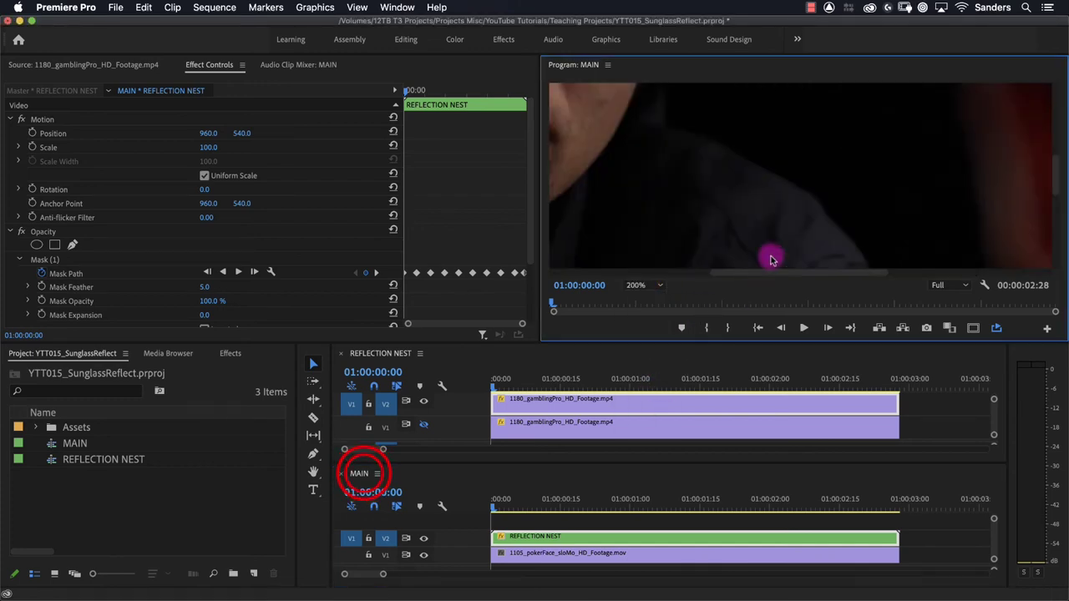
{"action": "left_click_drag", "start_coordinate": [765, 273], "coordinate": [727, 287]}
{"action": "left_click_drag", "start_coordinate": [1054, 188], "coordinate": [1062, 148]}
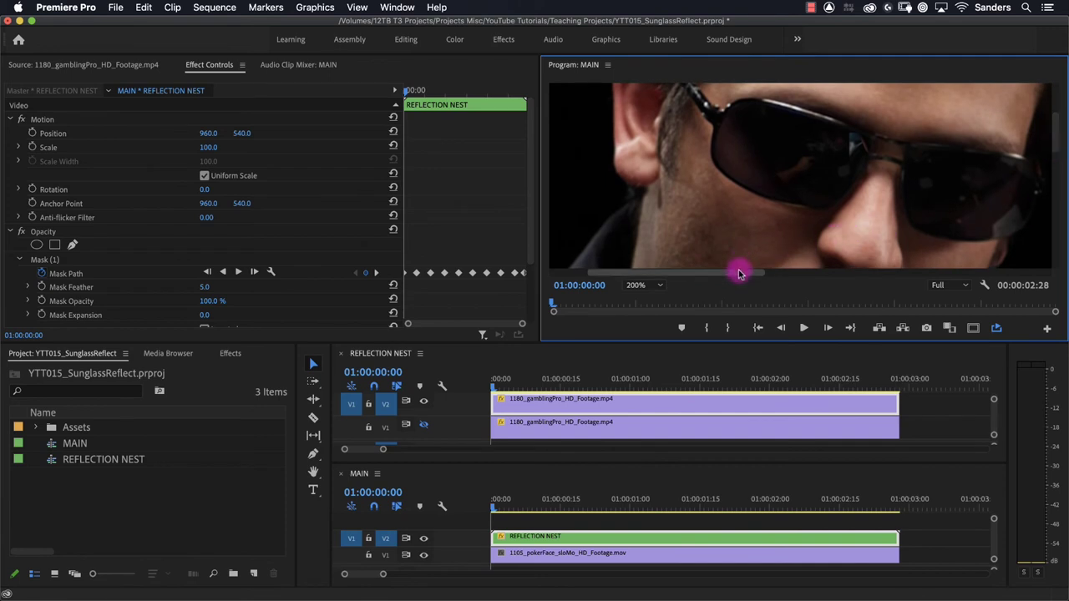
{"action": "left_click_drag", "start_coordinate": [740, 269], "coordinate": [799, 275]}
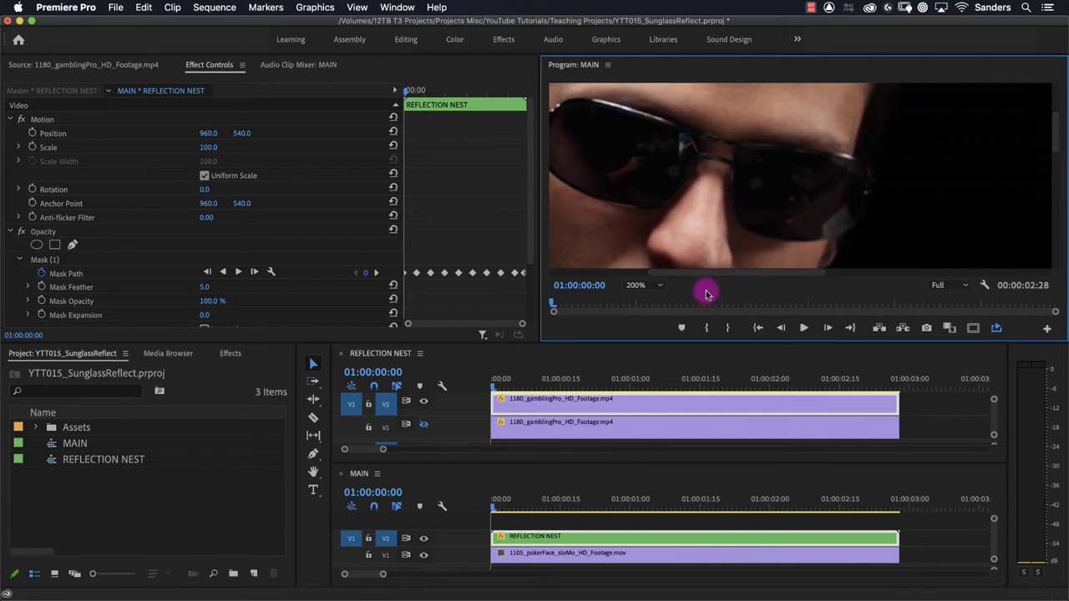
{"action": "left_click", "coordinate": [533, 543]}
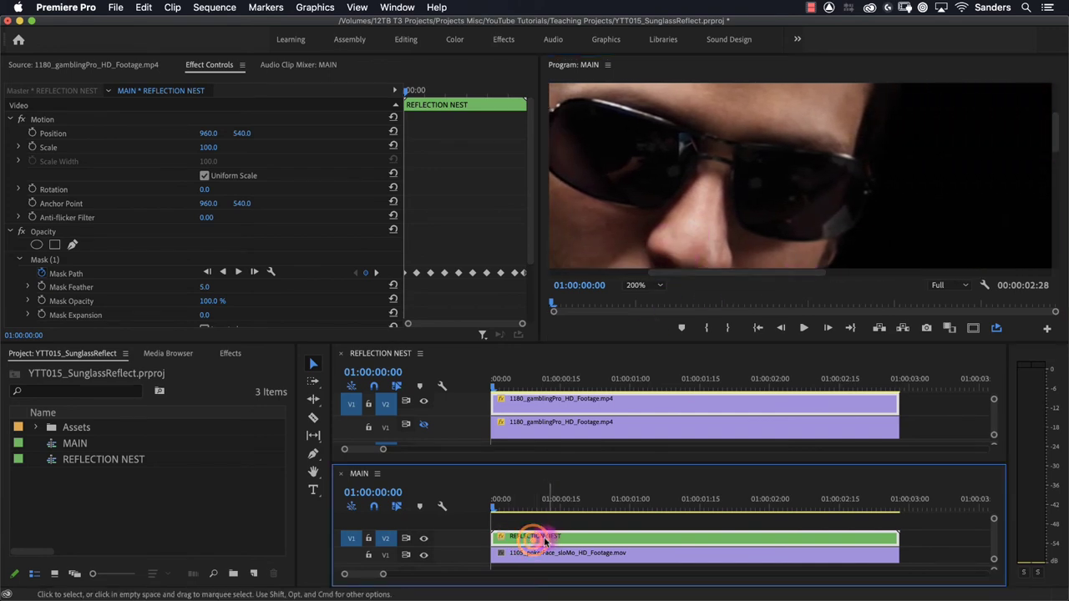
{"action": "left_click", "coordinate": [18, 259]}
{"action": "left_click", "coordinate": [73, 245]}
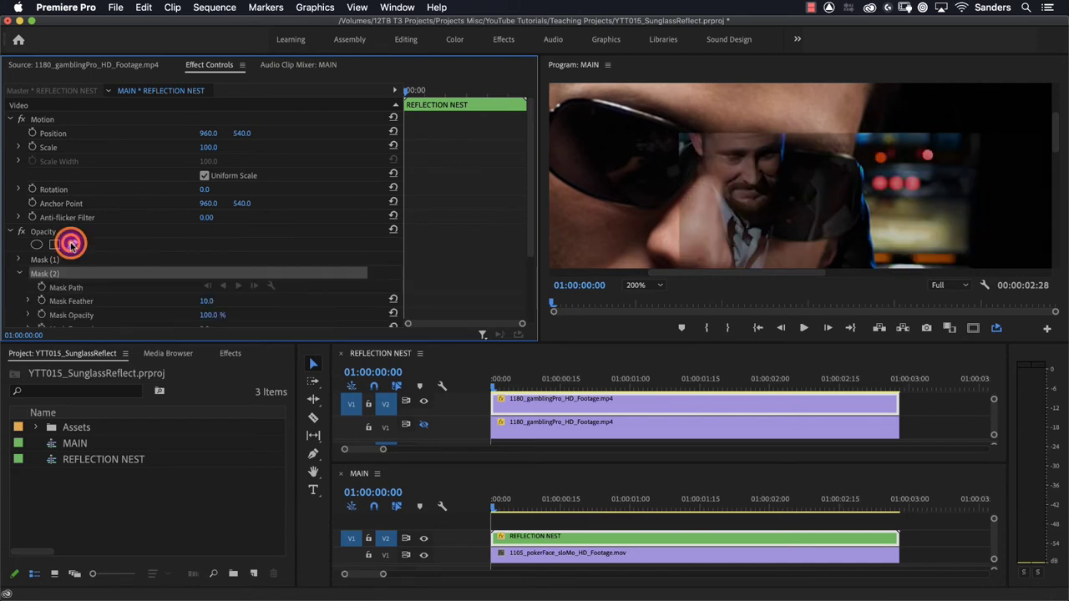
{"action": "left_click", "coordinate": [779, 167]}
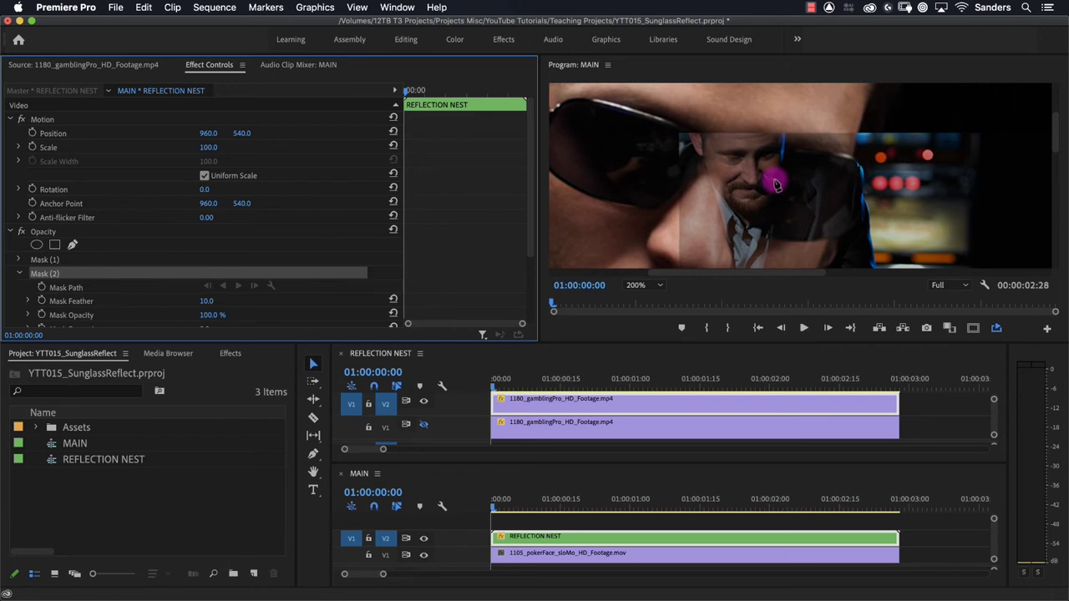
Hide the V2 track in the REFLECTION NEST sequence and return to the MAIN sequence
{"action": "left_click", "coordinate": [443, 414]}
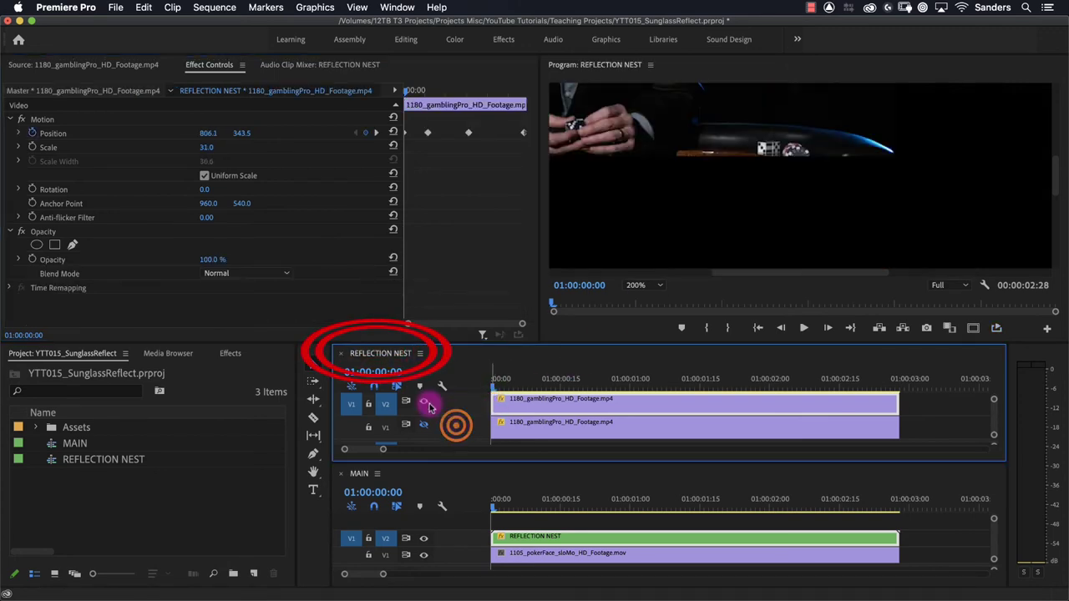
{"action": "left_click", "coordinate": [423, 401]}
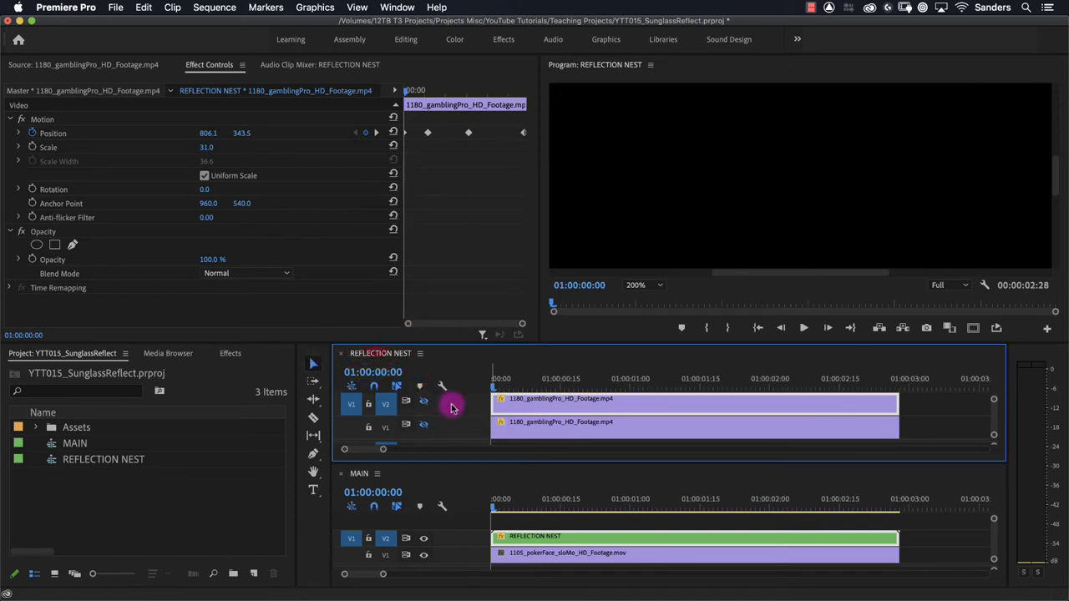
{"action": "left_click", "coordinate": [493, 506]}
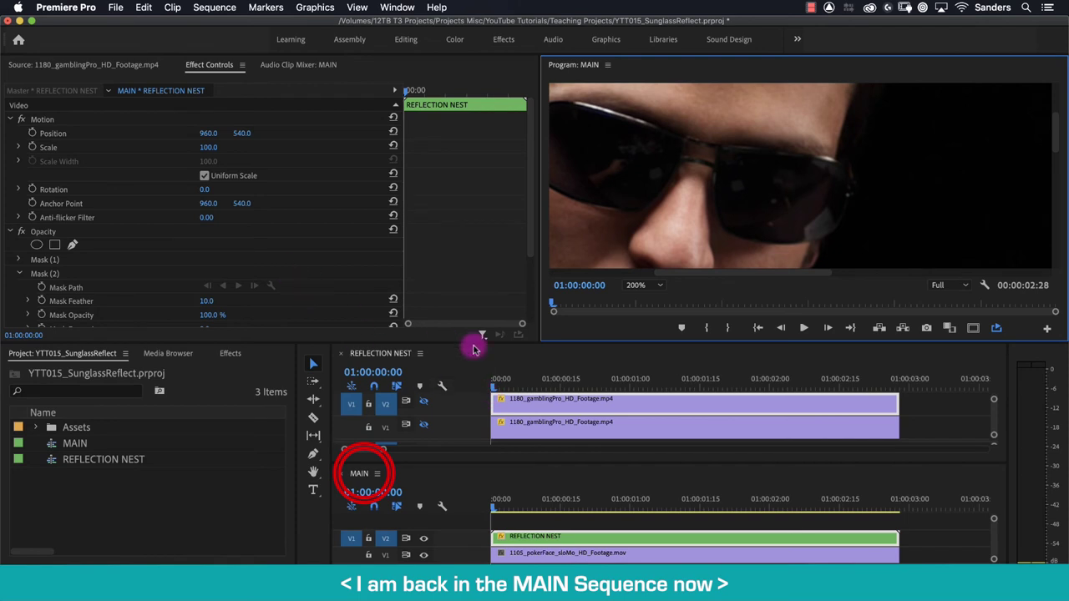
Delete the unused Mask (3) and Mask (2) from the REFLECTION NEST clip's opacity
{"action": "scroll", "coordinate": [107, 293], "scroll_direction": "down", "scroll_amount": 3}
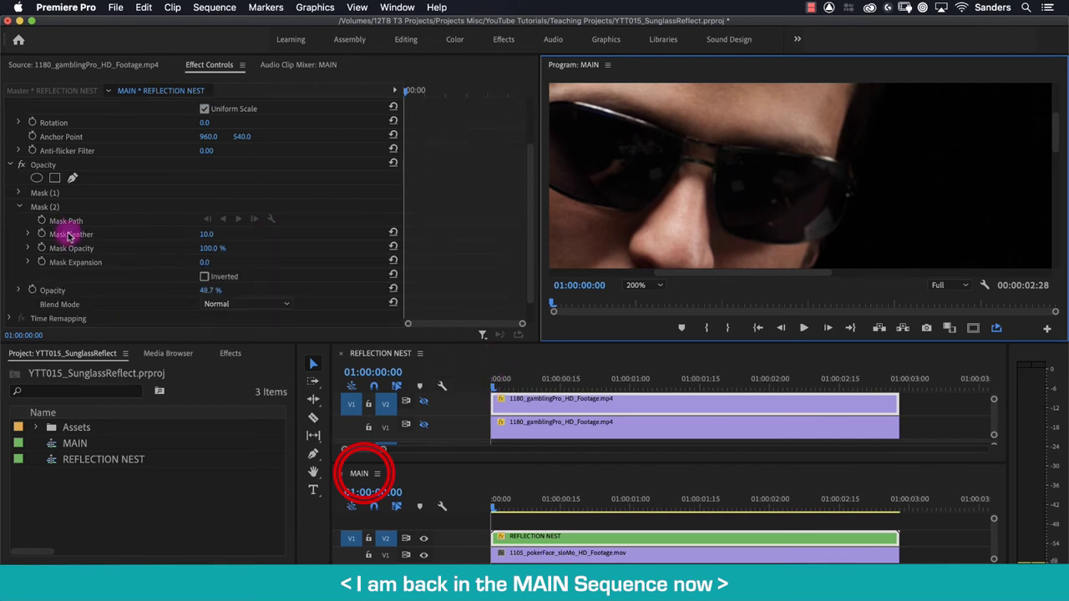
{"action": "left_click", "coordinate": [72, 178]}
{"action": "left_click", "coordinate": [71, 177]}
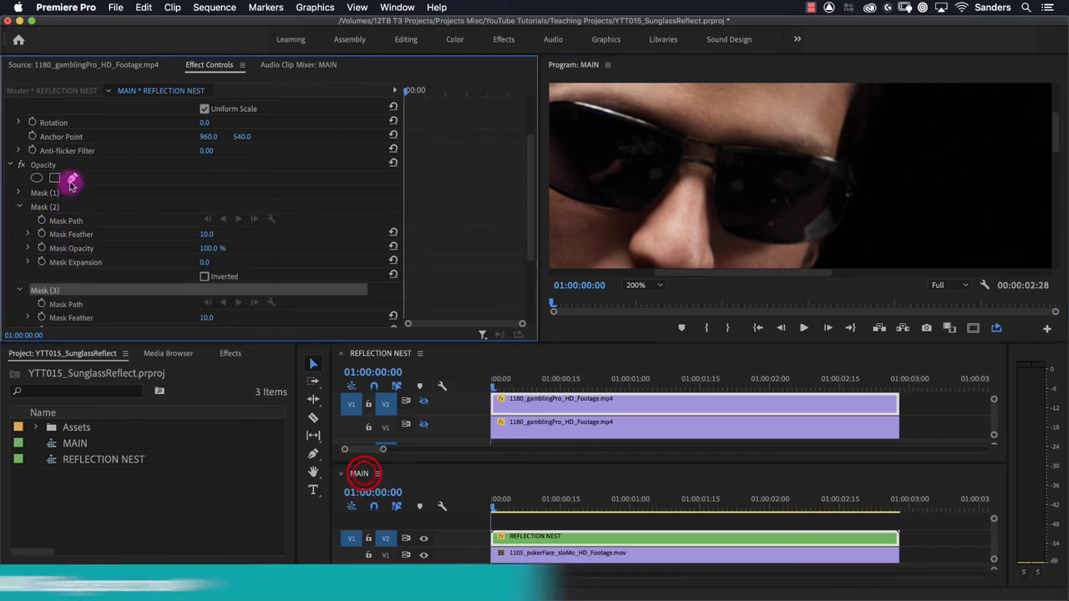
{"action": "left_click", "coordinate": [52, 290]}
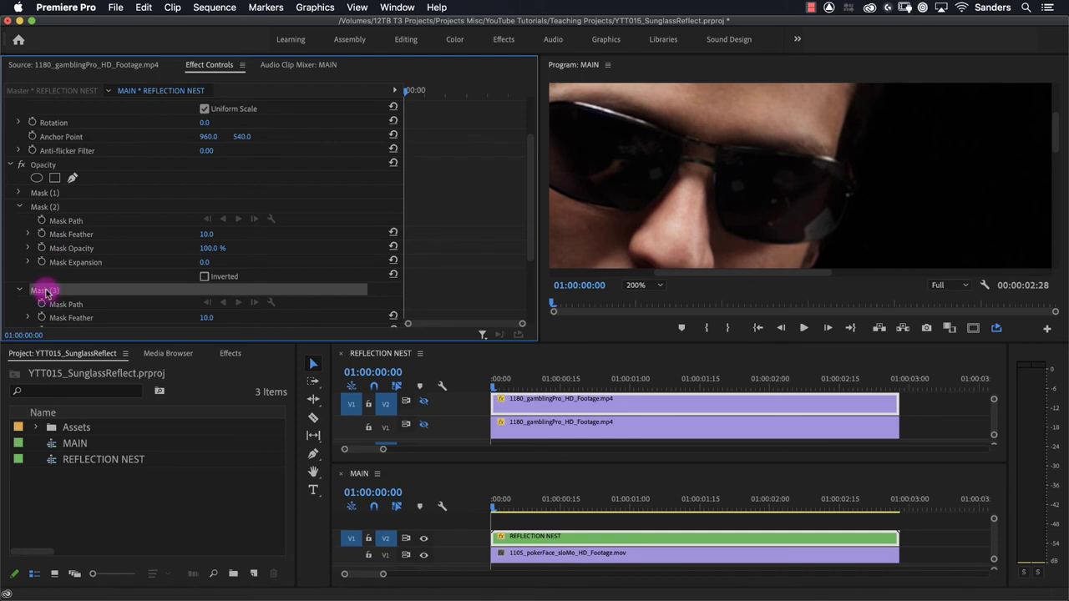
{"action": "key", "text": "Delete"}
{"action": "left_click", "coordinate": [42, 207]}
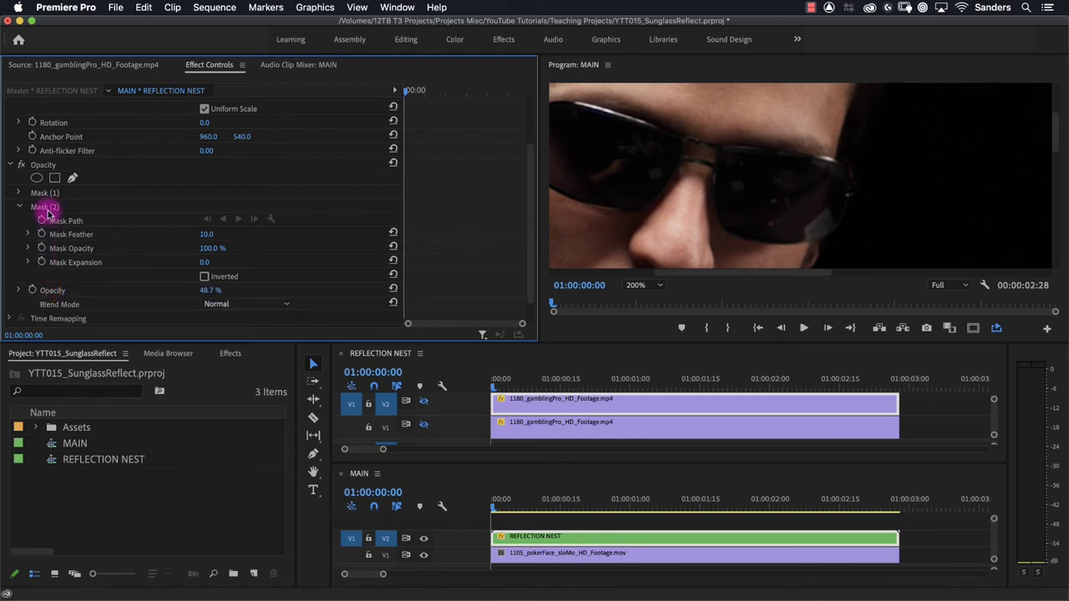
{"action": "key", "text": "Delete"}
Draw a closed free-draw bezier opacity mask on the REFLECTION NEST clip around the second sunglass lens
{"action": "left_click", "coordinate": [72, 178]}
{"action": "left_click", "coordinate": [18, 193]}
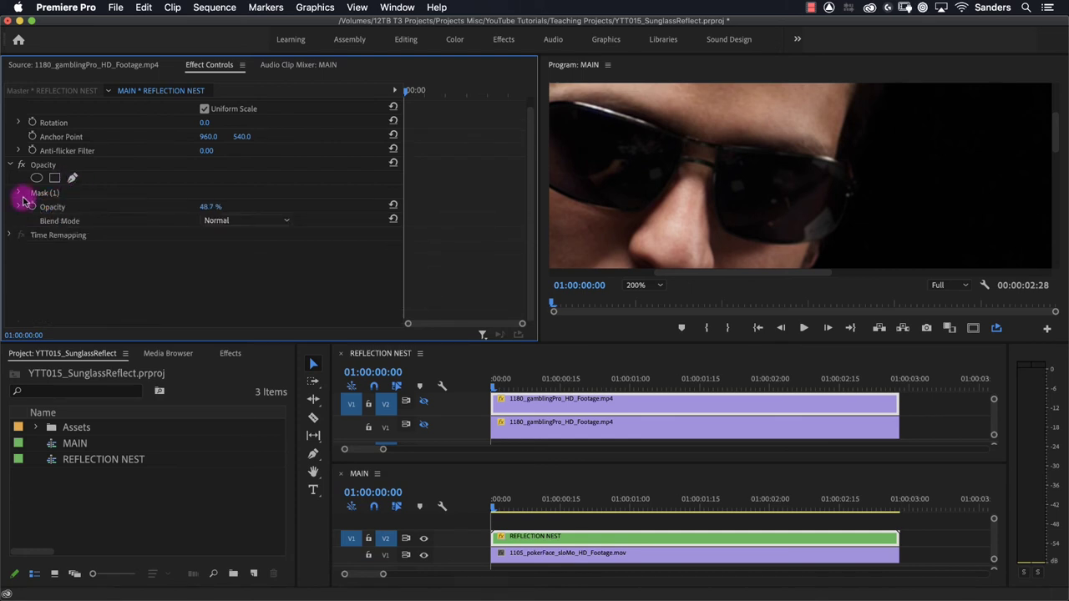
{"action": "left_click", "coordinate": [22, 259]}
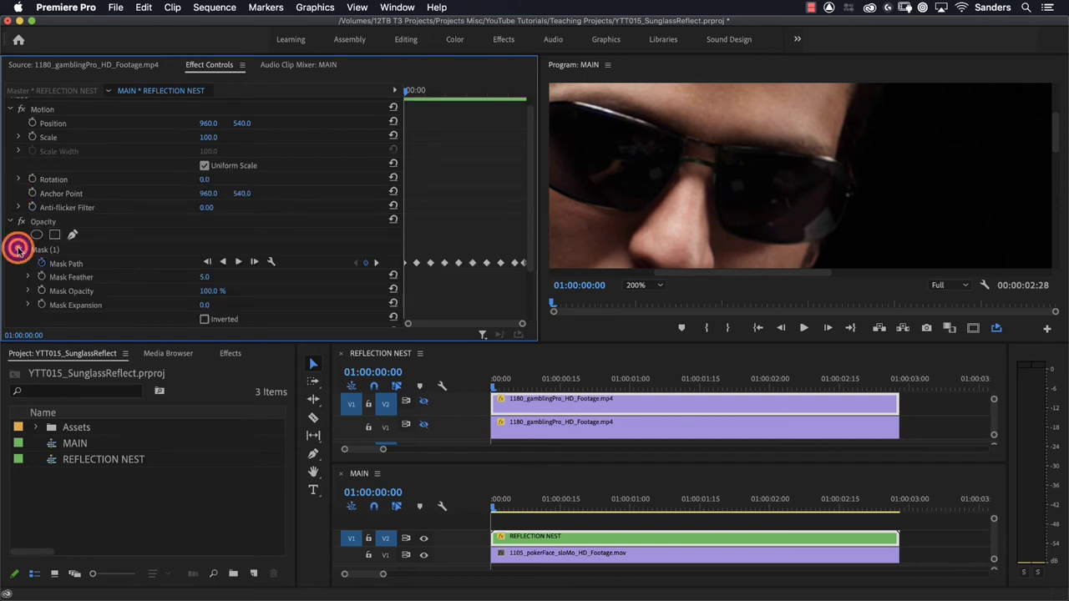
{"action": "left_click", "coordinate": [18, 248]}
{"action": "left_click", "coordinate": [72, 235]}
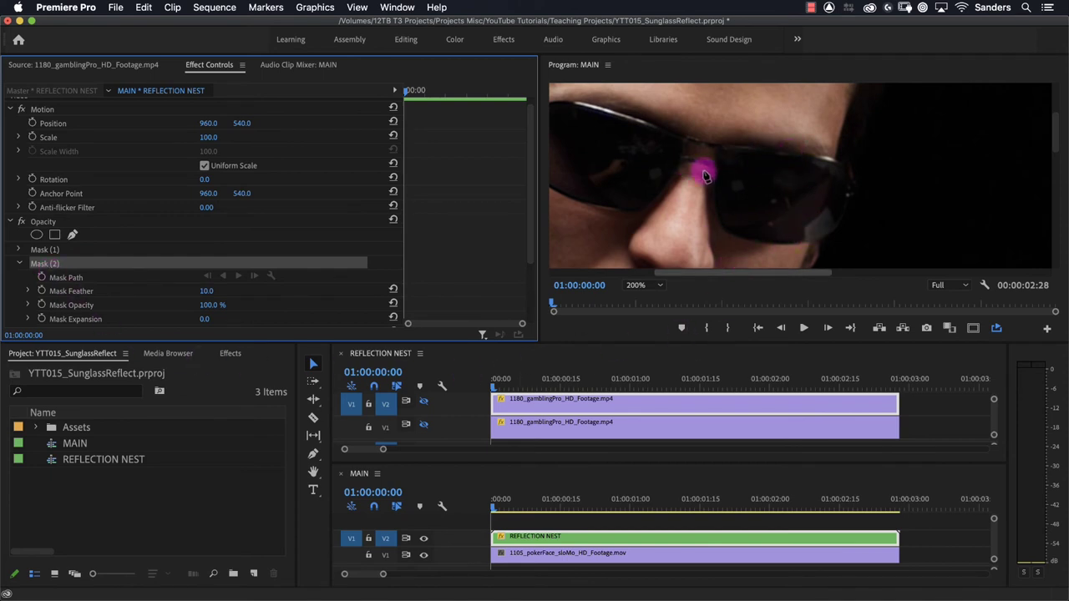
{"action": "left_click", "coordinate": [762, 148]}
{"action": "left_click", "coordinate": [733, 152]}
{"action": "left_click", "coordinate": [715, 186]}
{"action": "left_click", "coordinate": [718, 214]}
{"action": "left_click", "coordinate": [773, 243]}
{"action": "left_click", "coordinate": [835, 222]}
{"action": "left_click", "coordinate": [846, 177]}
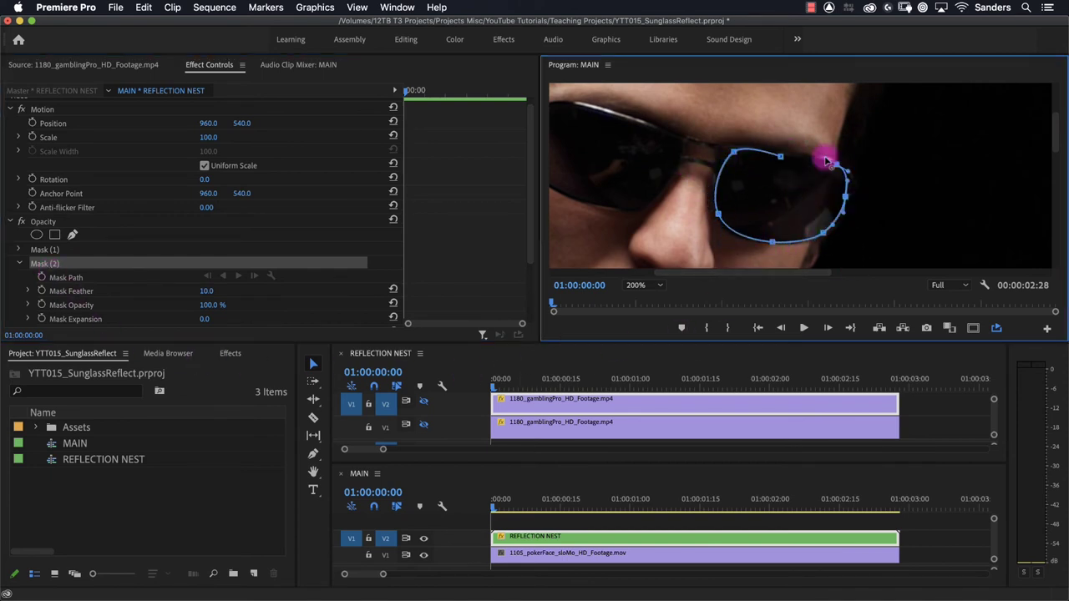
{"action": "left_click", "coordinate": [763, 148]}
Set Mask (2)'s feather to 5.0 and keyframe its path every 10 frames to follow the lens through the first part of MAIN
{"action": "left_click", "coordinate": [486, 503]}
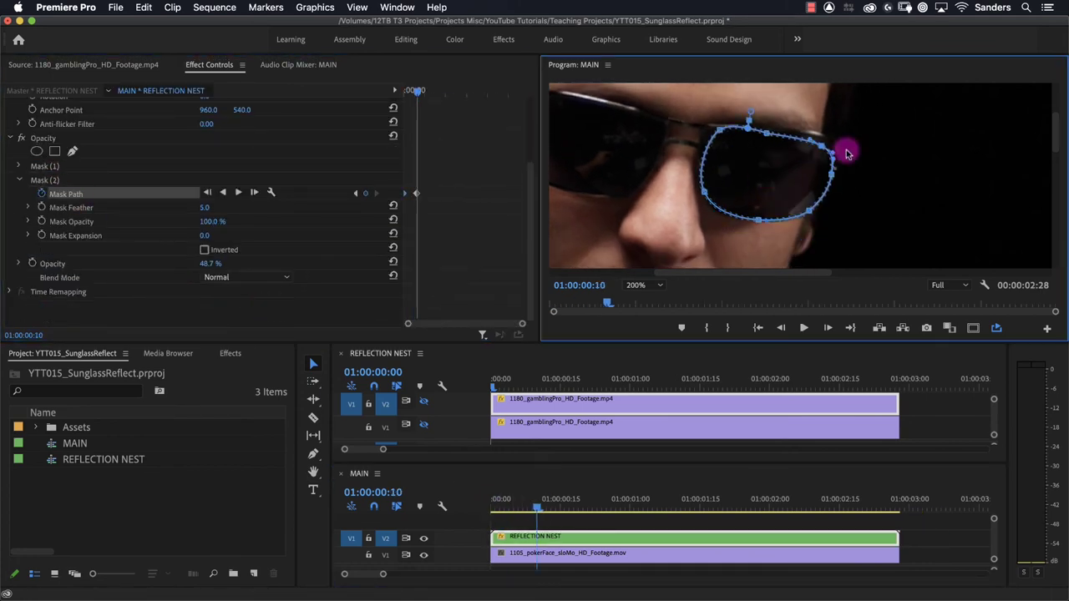
{"action": "key", "text": "shift+Right"}
{"action": "key", "text": "shift+Right"}
{"action": "left_click_drag", "start_coordinate": [765, 171], "coordinate": [726, 179]}
{"action": "left_click", "coordinate": [270, 318]}
{"action": "key", "text": "shift+Right"}
{"action": "key", "text": "shift+Right"}
{"action": "left_click_drag", "start_coordinate": [694, 112], "coordinate": [739, 100]}
{"action": "left_click", "coordinate": [278, 317]}
{"action": "key", "text": "shift+Right"}
{"action": "key", "text": "shift+Right"}
{"action": "key", "text": "shift+Right"}
{"action": "left_click", "coordinate": [67, 196]}
{"action": "key", "text": "shift+Right"}
{"action": "key", "text": "shift+Right"}
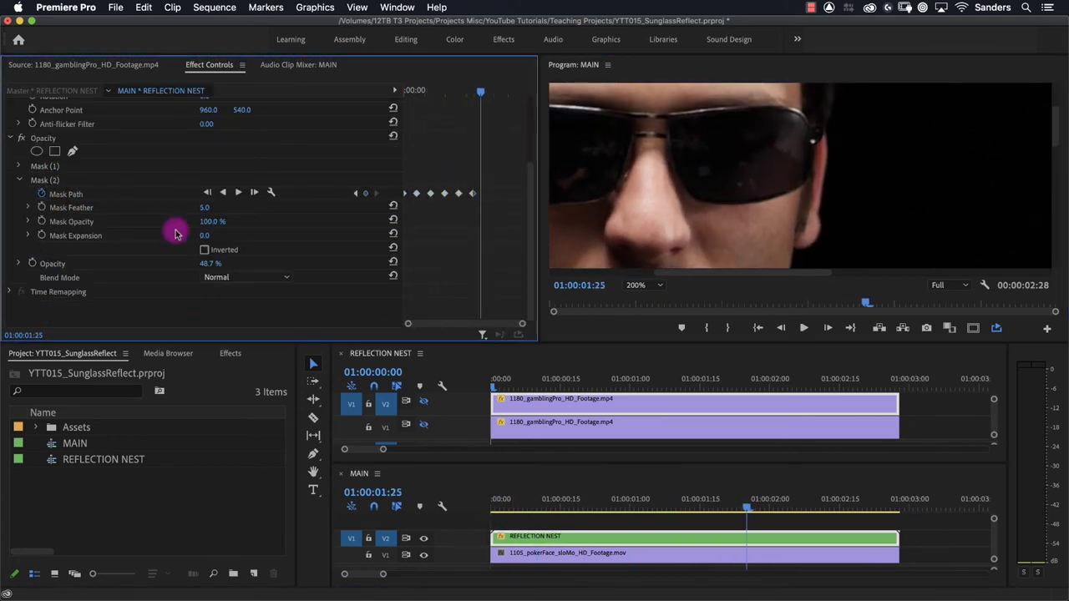
Keyframe Mask (2)'s path over the lens through the remainder of the MAIN sequence and play back the tracking
{"action": "key", "text": "shift+Right"}
{"action": "key", "text": "shift+Right"}
{"action": "key", "text": "shift+Right"}
{"action": "left_click_drag", "start_coordinate": [797, 117], "coordinate": [803, 112]}
{"action": "left_click", "coordinate": [353, 298]}
{"action": "key", "text": "space"}
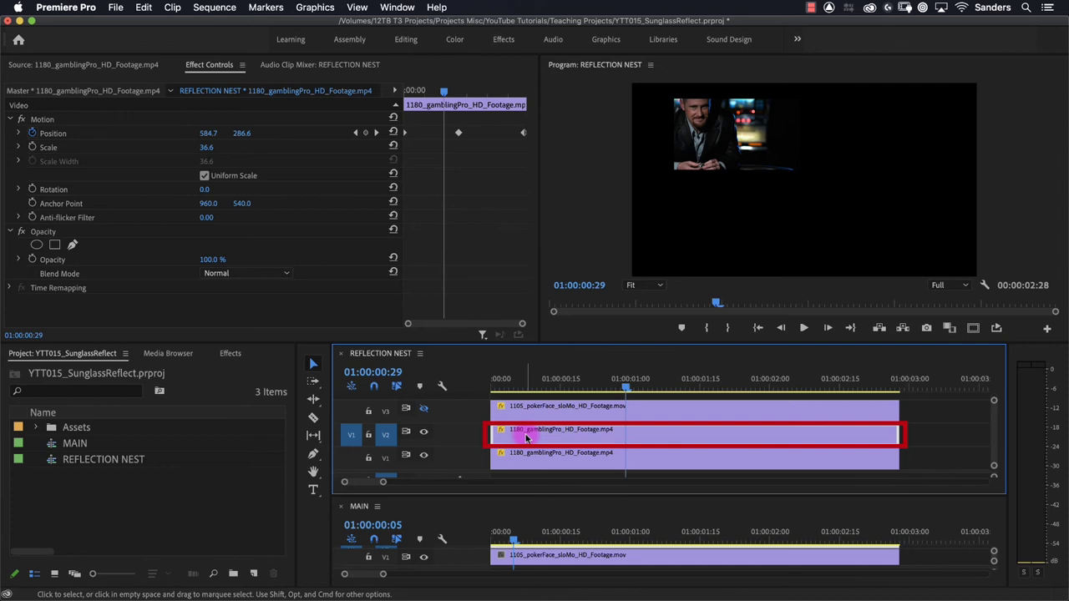
Scrub and play the REFLECTION NEST sequence to review the keyframed motion of the 1180_gamblingPro copy on V2
{"action": "key", "text": "shift+5"}
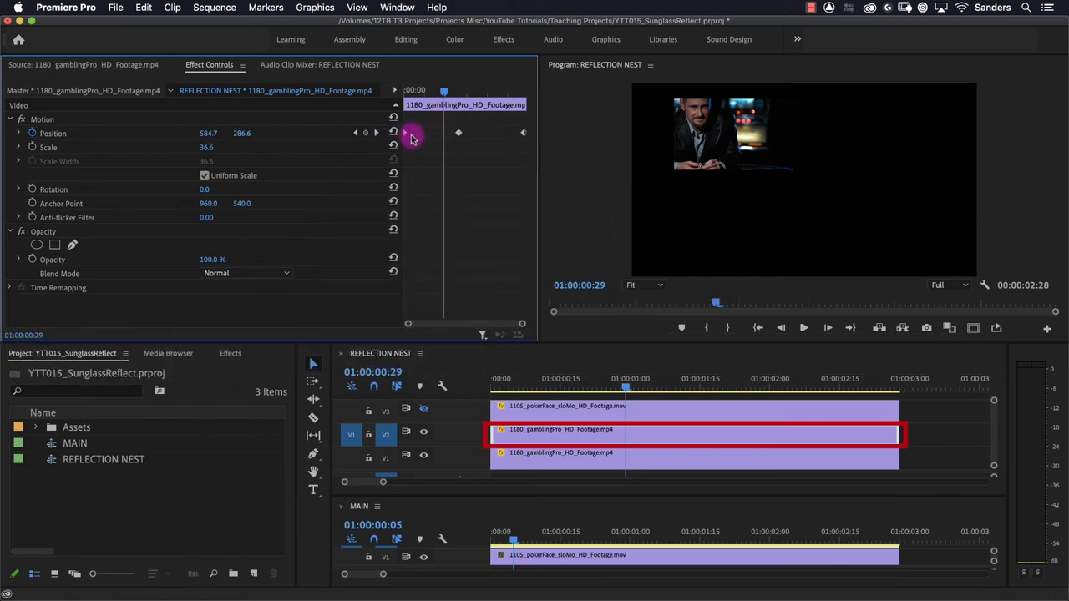
{"action": "left_click_drag", "start_coordinate": [787, 378], "coordinate": [522, 380]}
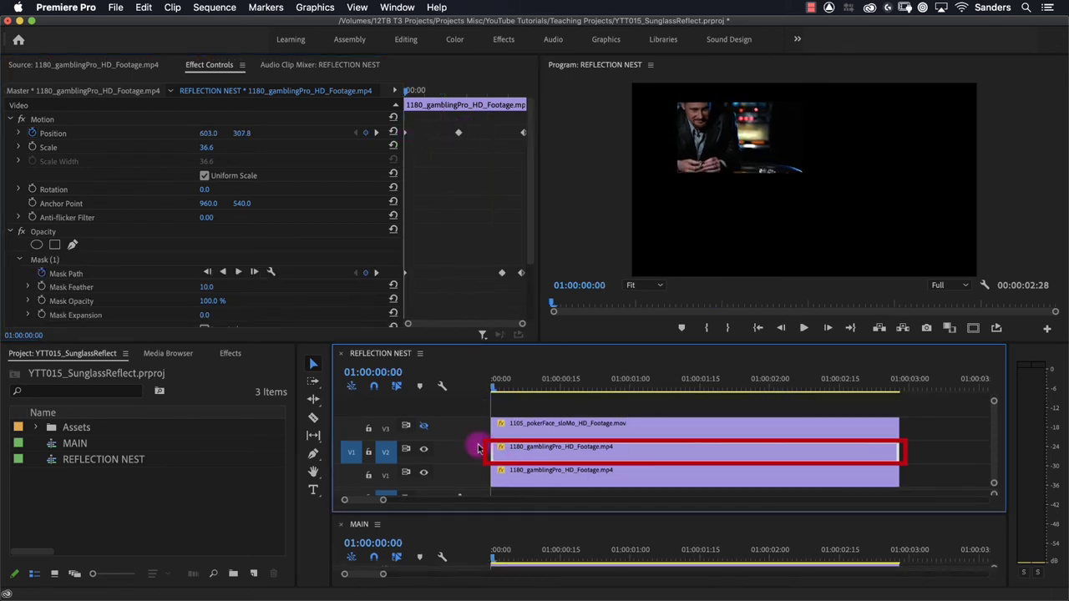
{"action": "left_click_drag", "start_coordinate": [528, 458], "coordinate": [487, 458]}
{"action": "left_click", "coordinate": [362, 360]}
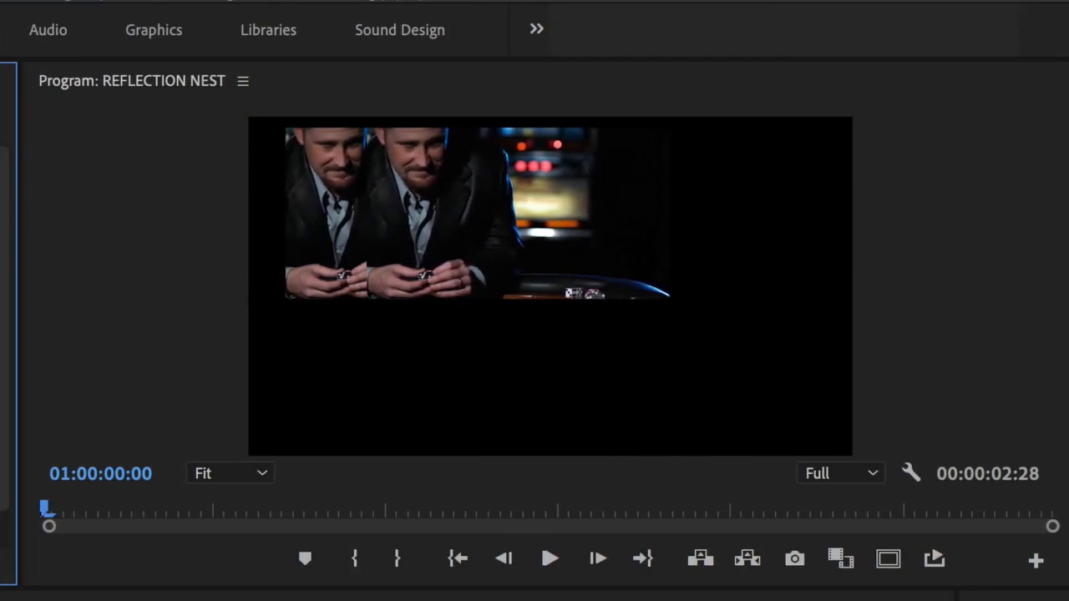
{"action": "key", "text": "space"}
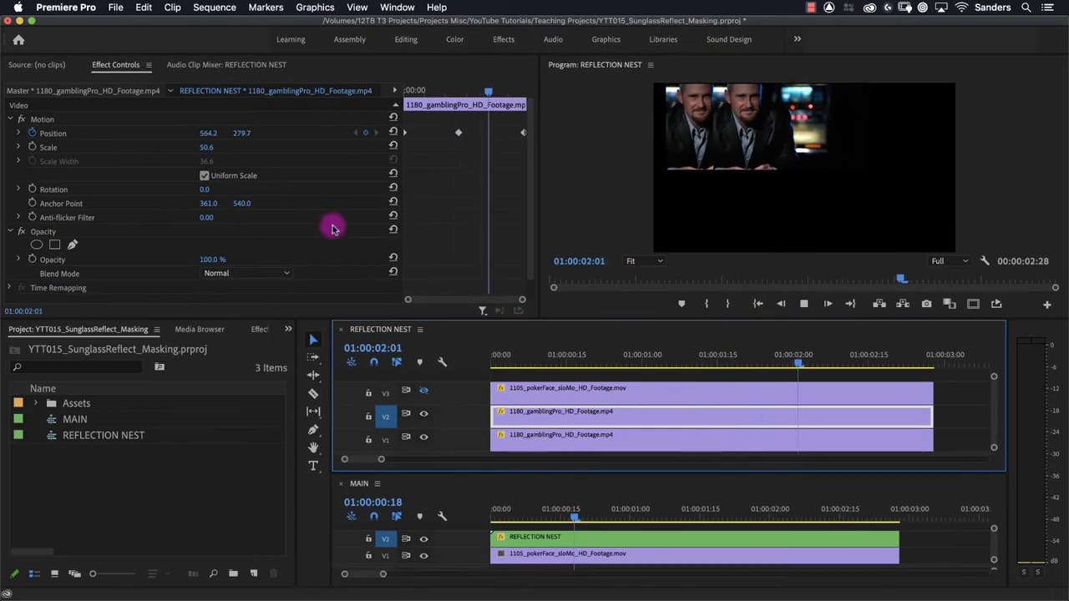
Set the V2 opponent copy's scale to 35.0 and shift its anchor point to fit the second lens, using the reference clip
{"action": "key", "text": "space"}
{"action": "left_click_drag", "start_coordinate": [205, 148], "coordinate": [219, 148]}
{"action": "left_click_drag", "start_coordinate": [200, 214], "coordinate": [203, 198]}
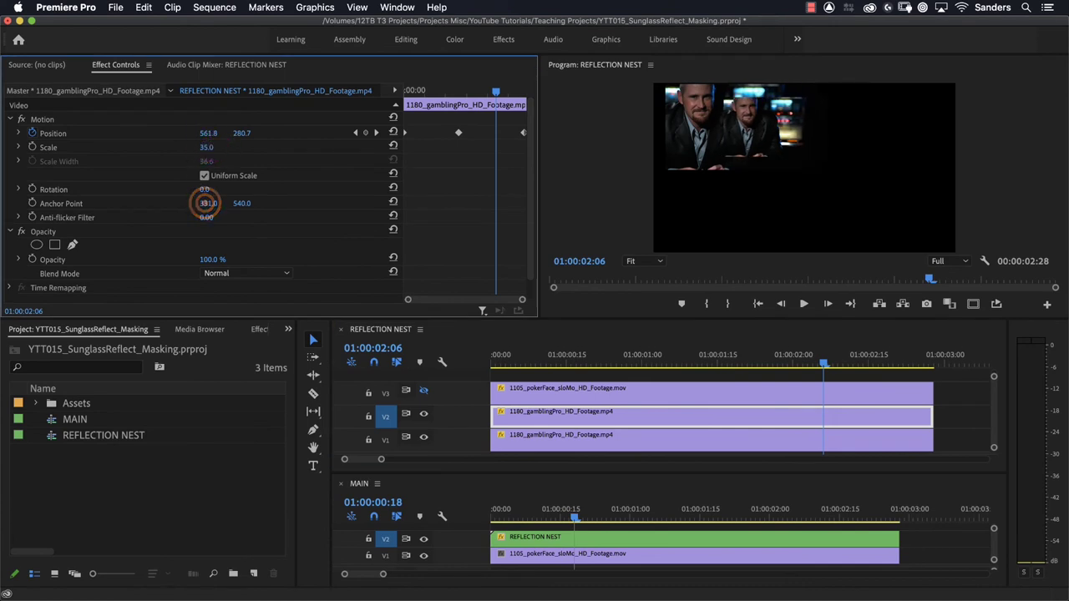
{"action": "left_click", "coordinate": [553, 413]}
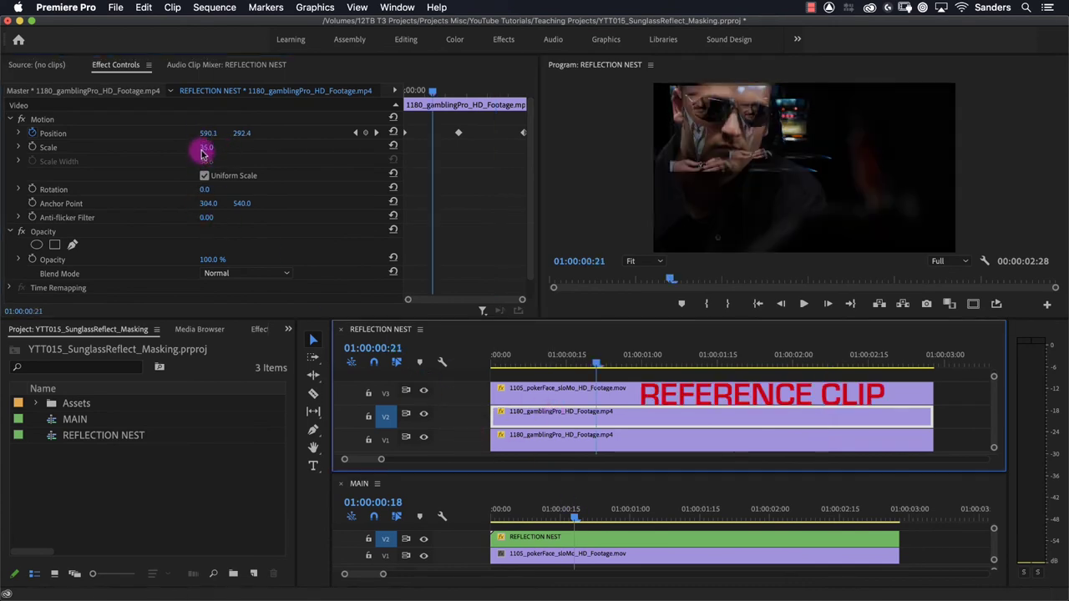
{"action": "left_click_drag", "start_coordinate": [206, 205], "coordinate": [229, 203]}
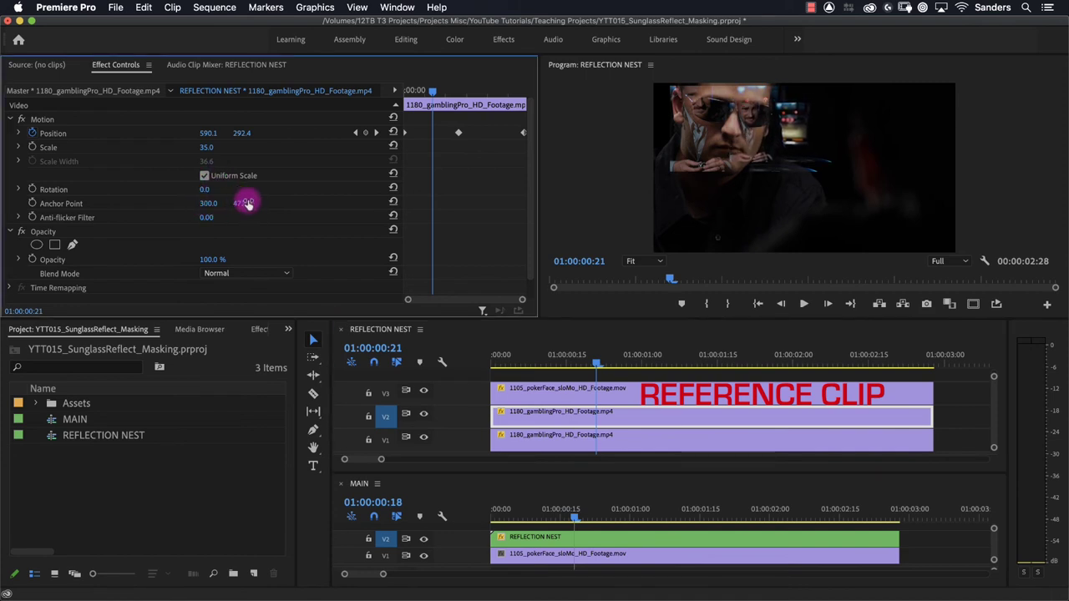
{"action": "left_click_drag", "start_coordinate": [206, 205], "coordinate": [243, 203]}
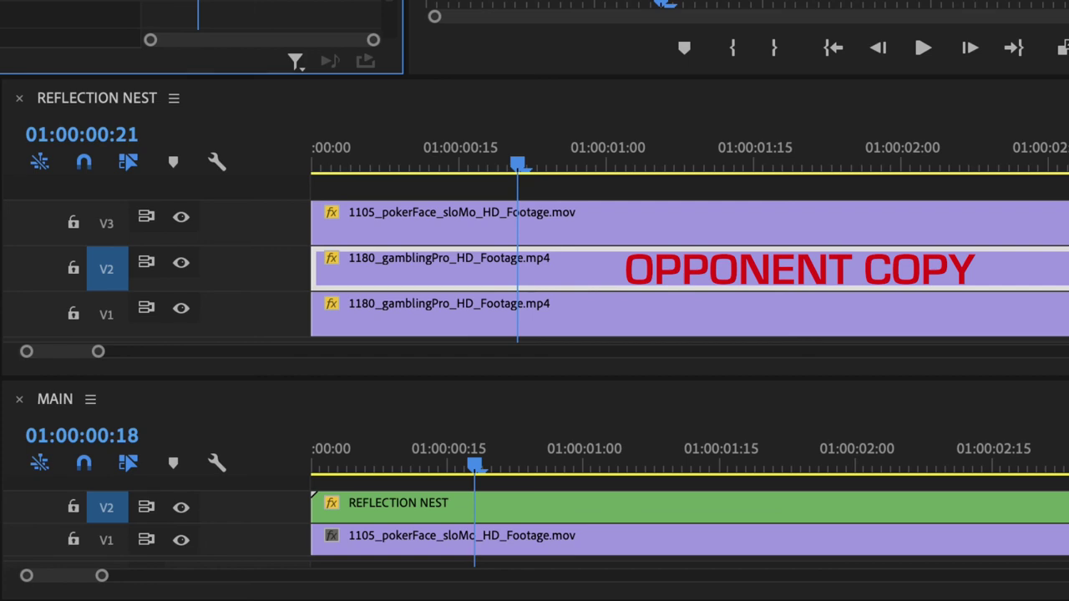
Draw a closed bezier opacity mask on the V2 opponent copy, running down the nose and enclosing the second lens's reflection
{"action": "left_click", "coordinate": [71, 243]}
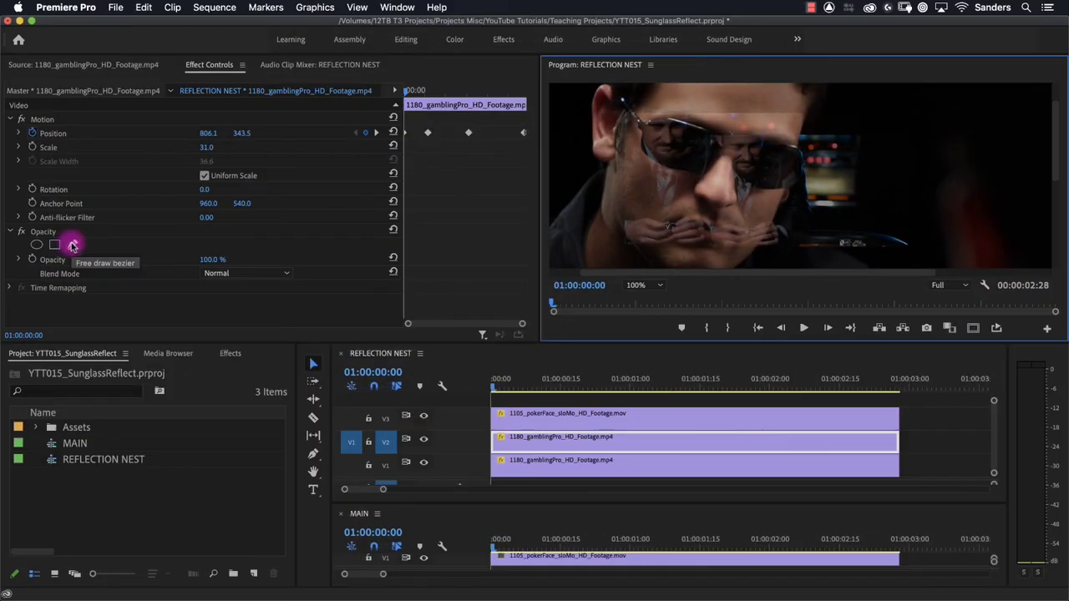
{"action": "left_click", "coordinate": [728, 93]}
{"action": "left_click", "coordinate": [705, 251]}
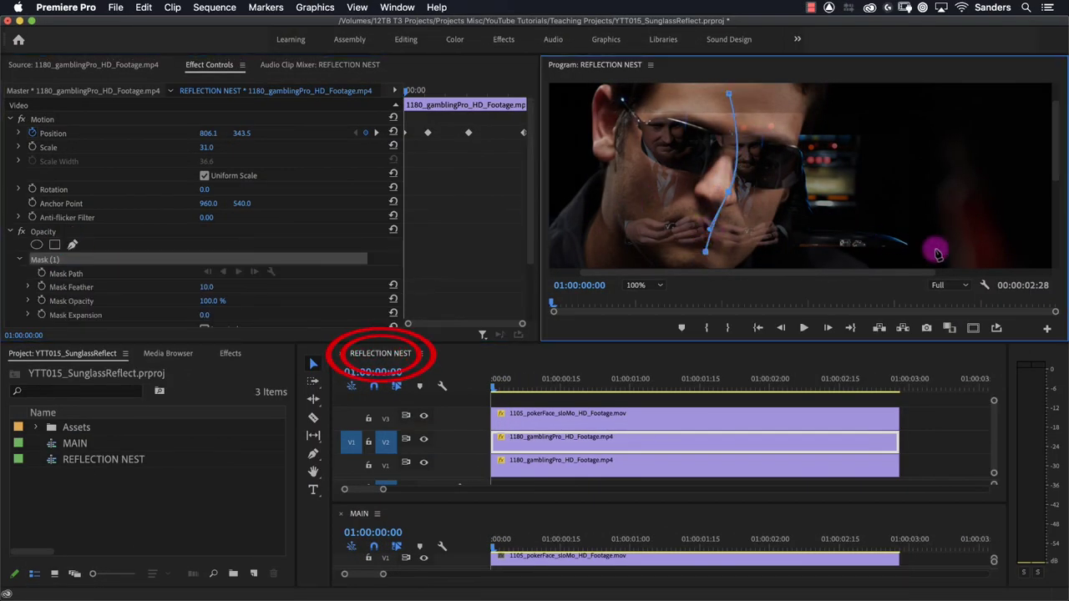
{"action": "left_click", "coordinate": [940, 248]}
{"action": "left_click", "coordinate": [937, 101]}
{"action": "left_click", "coordinate": [728, 93]}
Enable Mask Path keyframing for the V2 copy at 01:00:00:00 and reposition the mask along the nose at 01:00:02:11
{"action": "left_click_drag", "start_coordinate": [505, 382], "coordinate": [477, 411]}
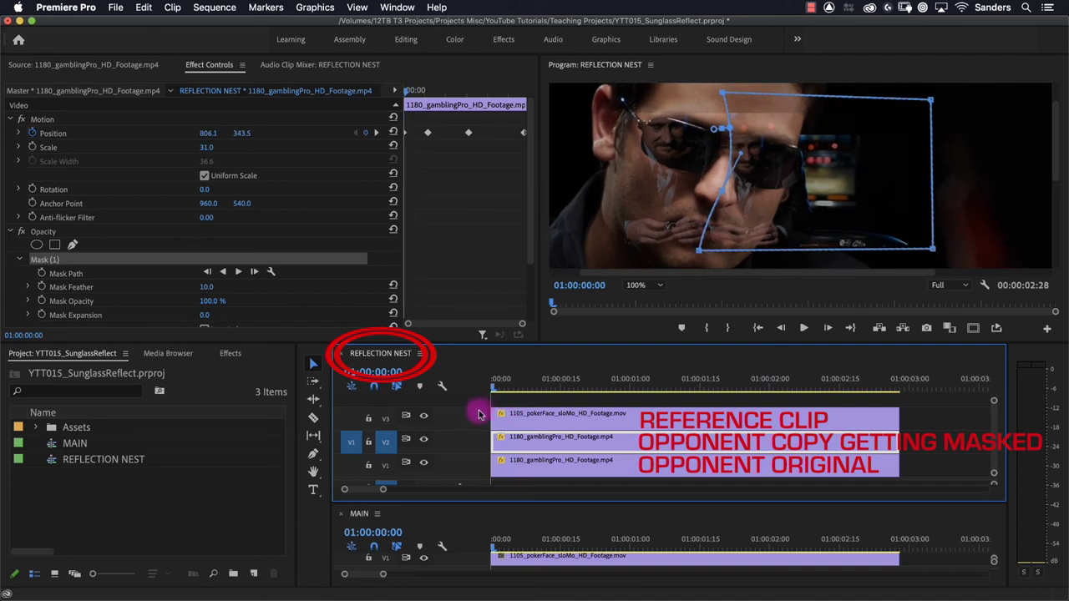
{"action": "left_click", "coordinate": [40, 273]}
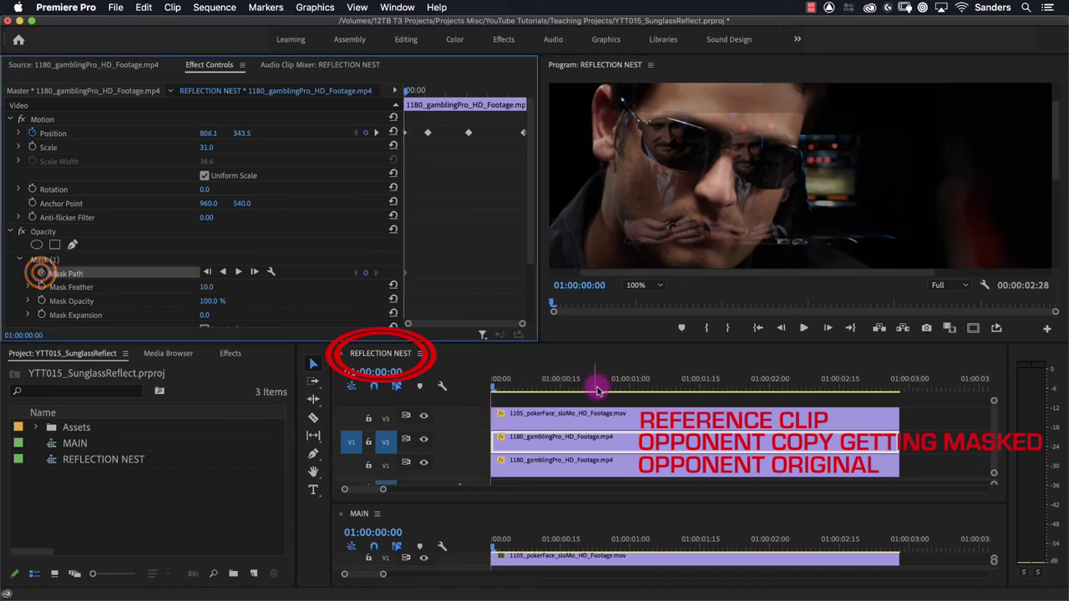
{"action": "left_click_drag", "start_coordinate": [506, 393], "coordinate": [822, 373]}
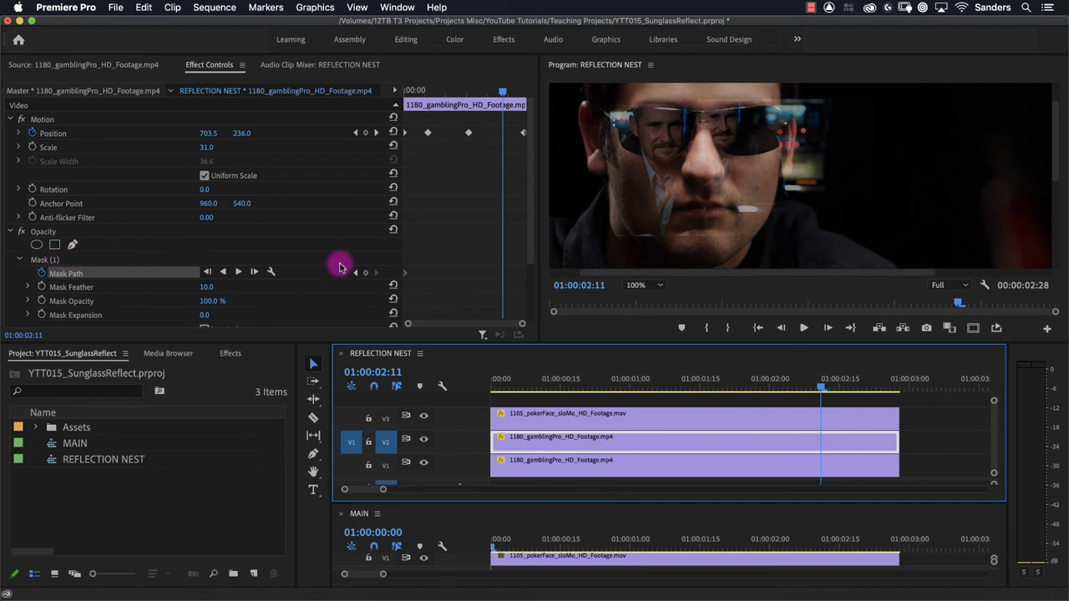
{"action": "left_click", "coordinate": [39, 259]}
{"action": "left_click_drag", "start_coordinate": [707, 177], "coordinate": [714, 178]}
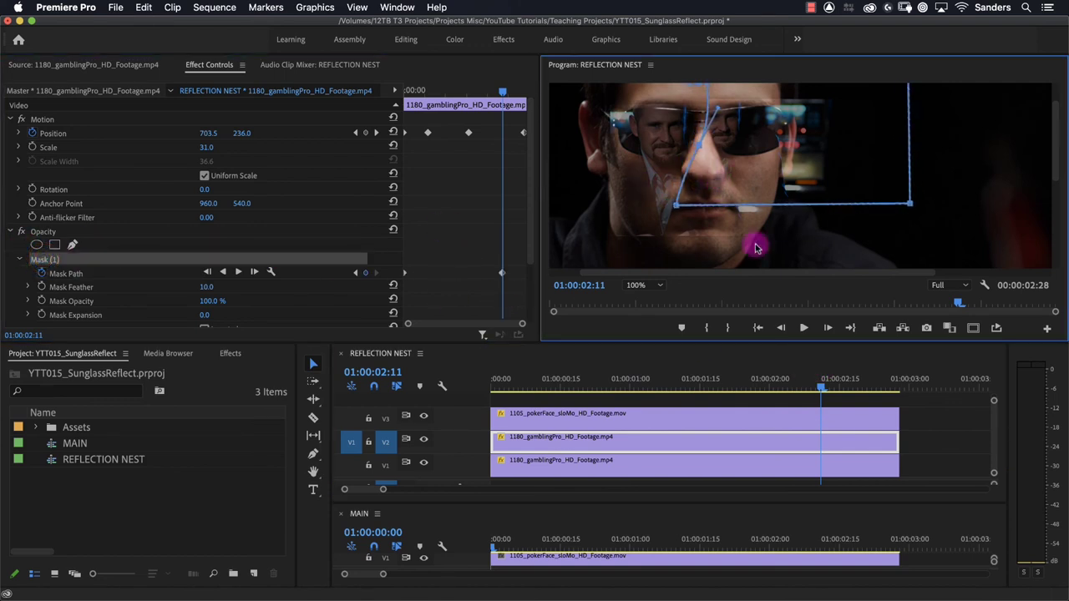
Reposition the V2 opponent copy's opacity mask along the nose at 01:00:02:25 to keyframe its Mask Path
{"action": "left_click_drag", "start_coordinate": [829, 381], "coordinate": [885, 391]}
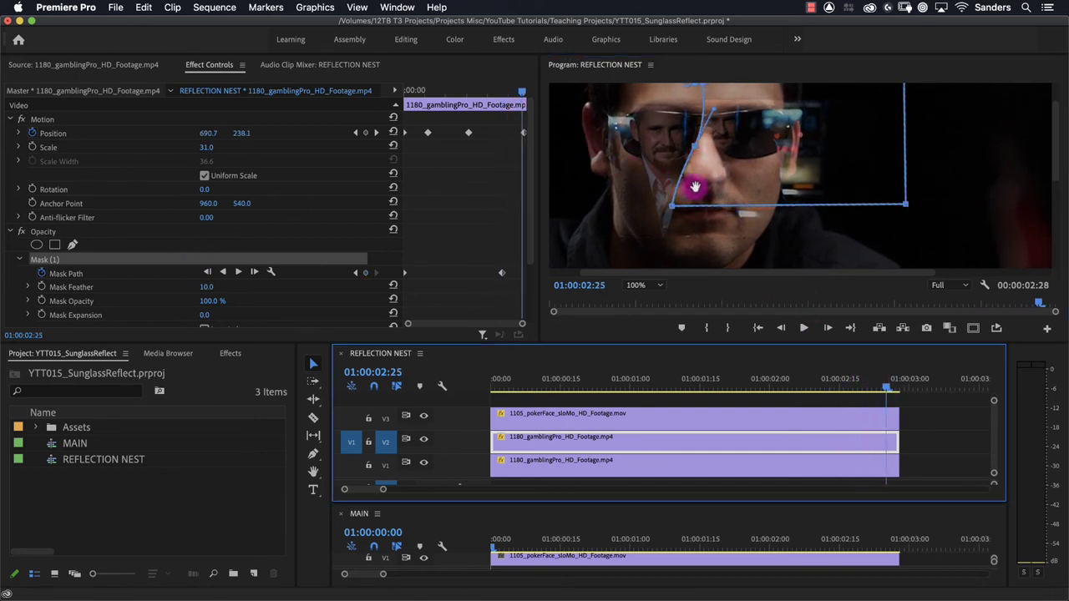
{"action": "left_click_drag", "start_coordinate": [695, 187], "coordinate": [699, 203]}
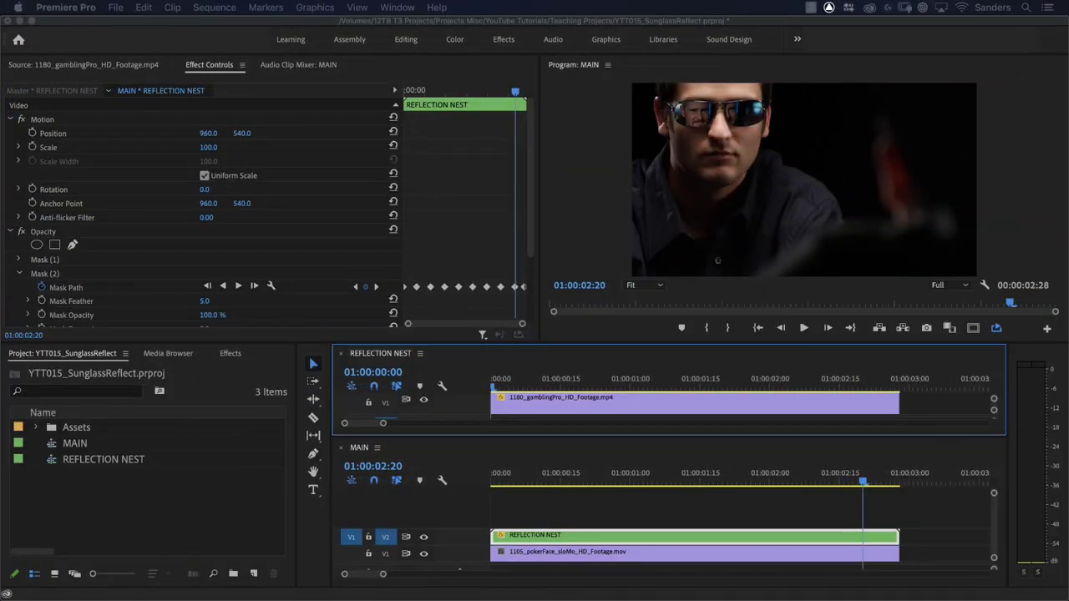
Enlarge the REFLECTION NEST timeline and apply the Lens Distortion video effect to the 1180_gamblingPro copy on V2
{"action": "left_click", "coordinate": [600, 437]}
{"action": "left_click_drag", "start_coordinate": [597, 436], "coordinate": [587, 487]}
{"action": "key", "text": "shift+7"}
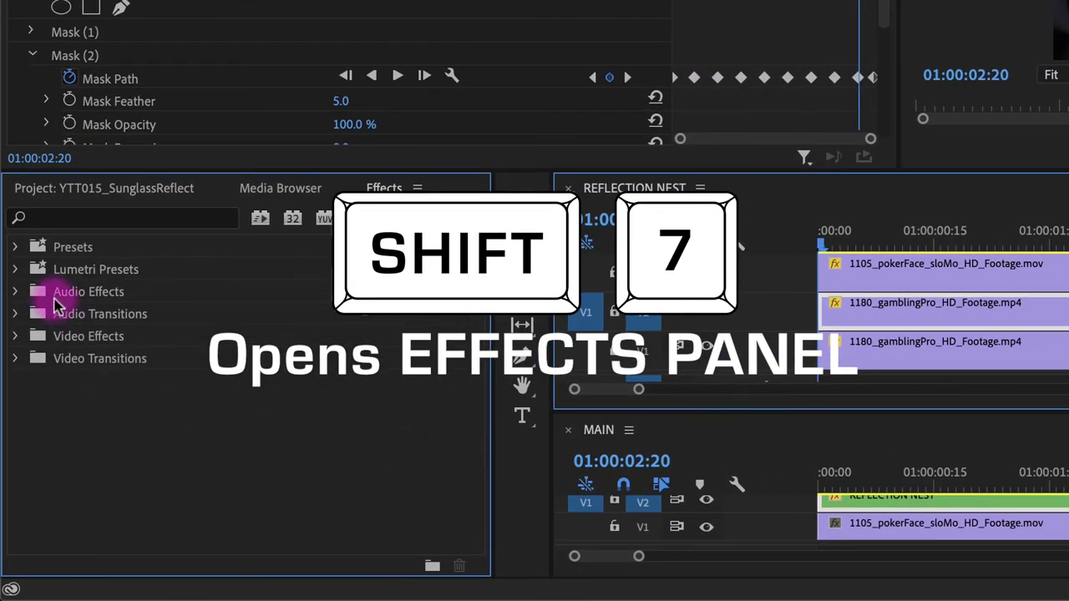
{"action": "left_click", "coordinate": [15, 336]}
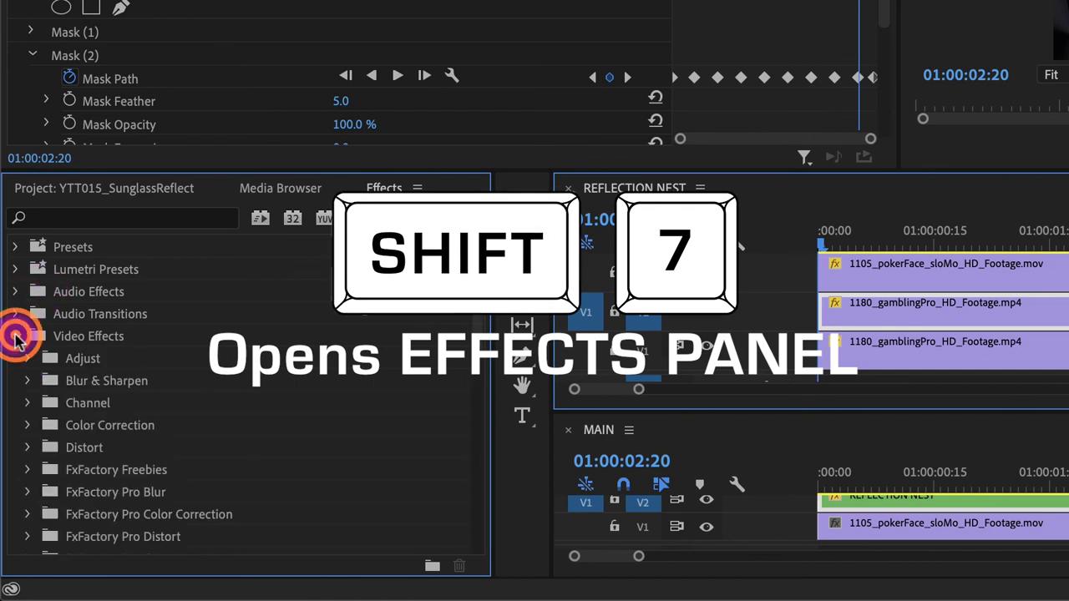
{"action": "left_click", "coordinate": [27, 448]}
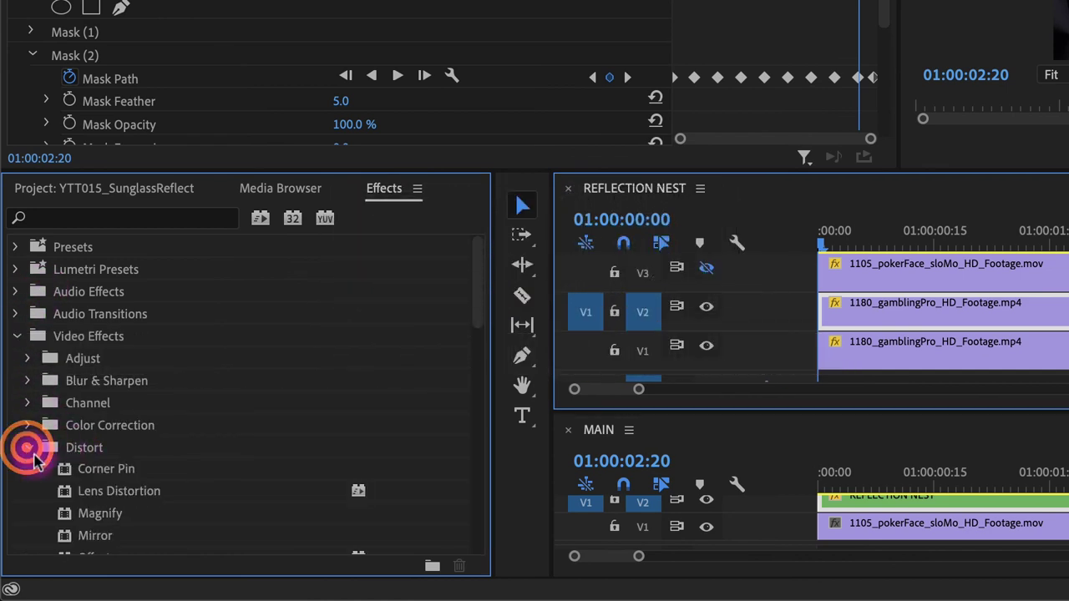
{"action": "left_click", "coordinate": [94, 496]}
{"action": "left_click_drag", "start_coordinate": [396, 455], "coordinate": [910, 317]}
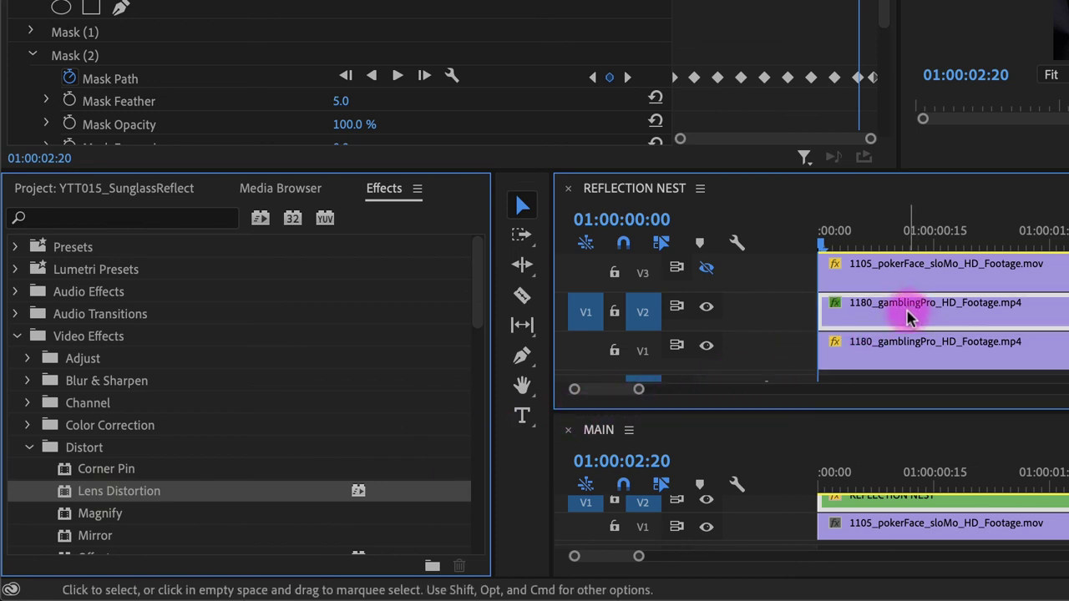
{"action": "left_click", "coordinate": [910, 317]}
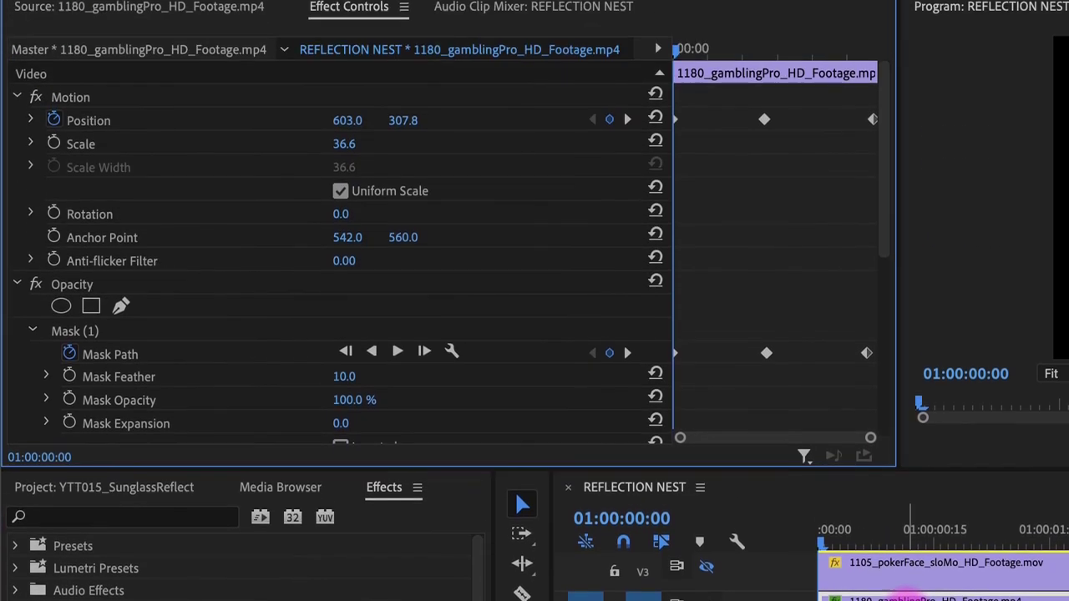
Set the V2 copy's Lens Distortion to Curvature 26, Vertical Decentering -6, Horizontal Decentering 4, Vertical Prism FX -5 and Horizontal Prism FX 2
{"action": "left_click", "coordinate": [17, 97]}
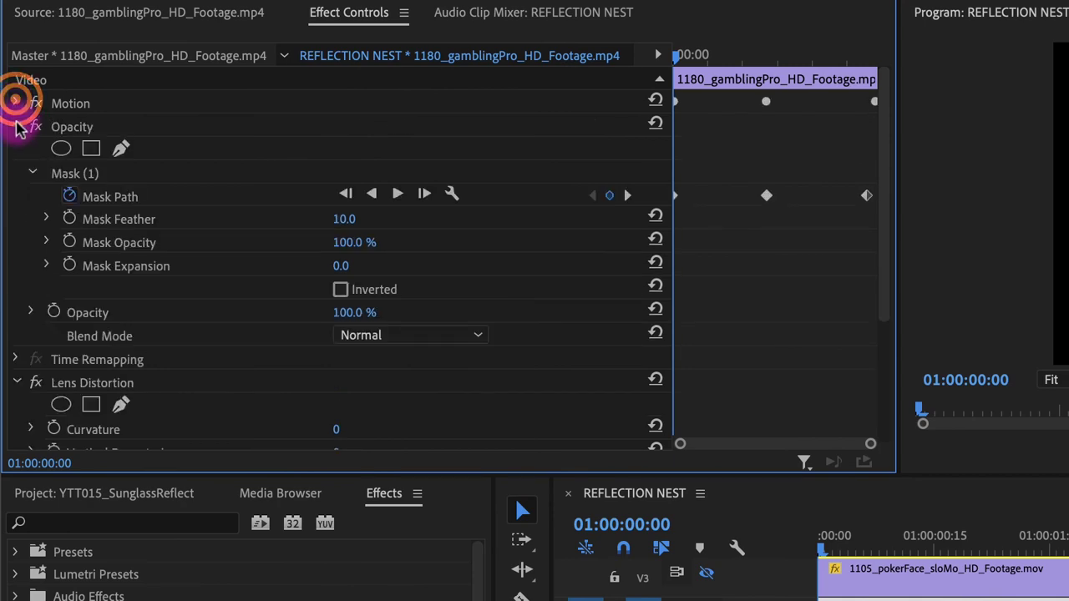
{"action": "left_click", "coordinate": [15, 127]}
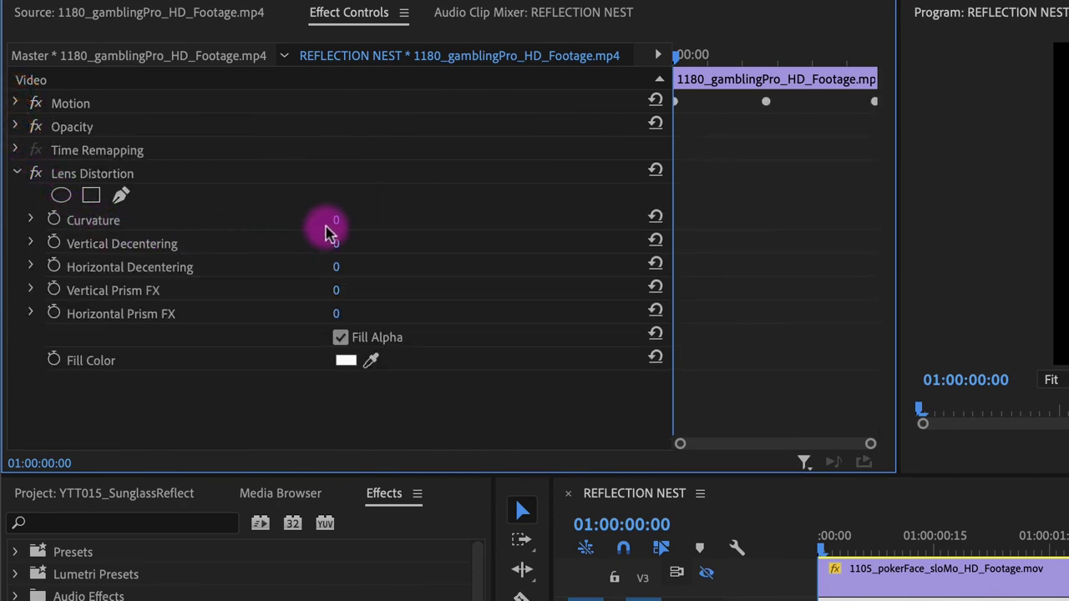
{"action": "left_click_drag", "start_coordinate": [328, 232], "coordinate": [296, 221]}
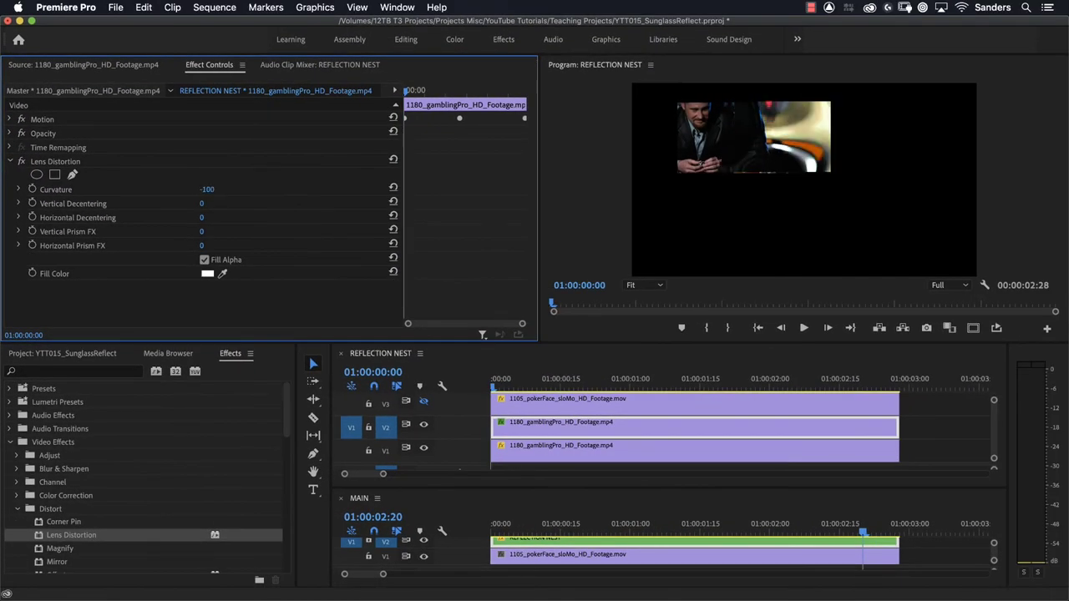
{"action": "left_click_drag", "start_coordinate": [208, 189], "coordinate": [308, 188]}
{"action": "left_click", "coordinate": [764, 167]}
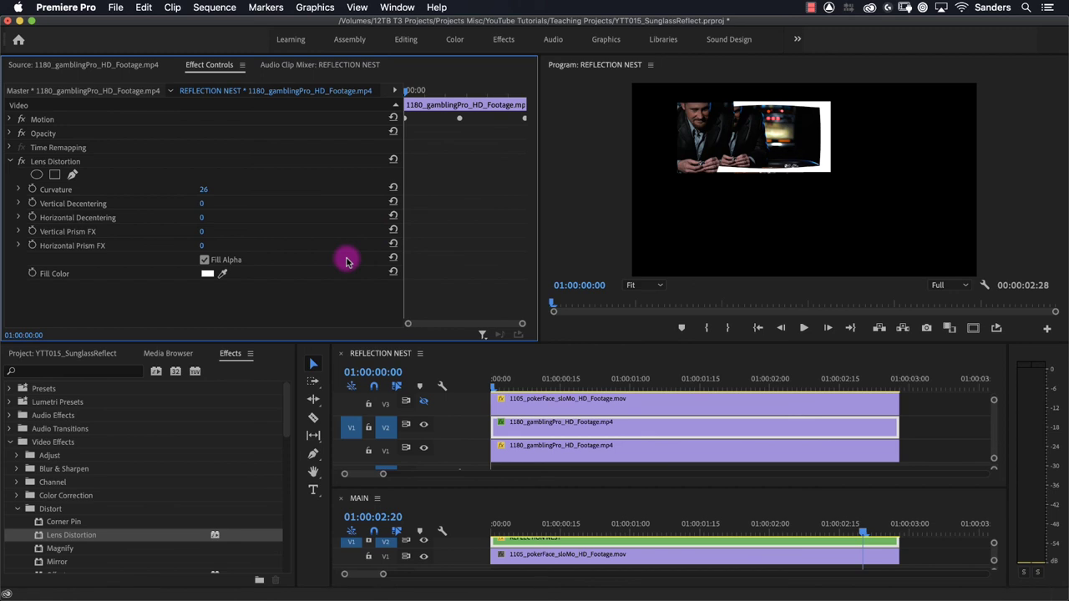
{"action": "left_click_drag", "start_coordinate": [202, 207], "coordinate": [207, 217]}
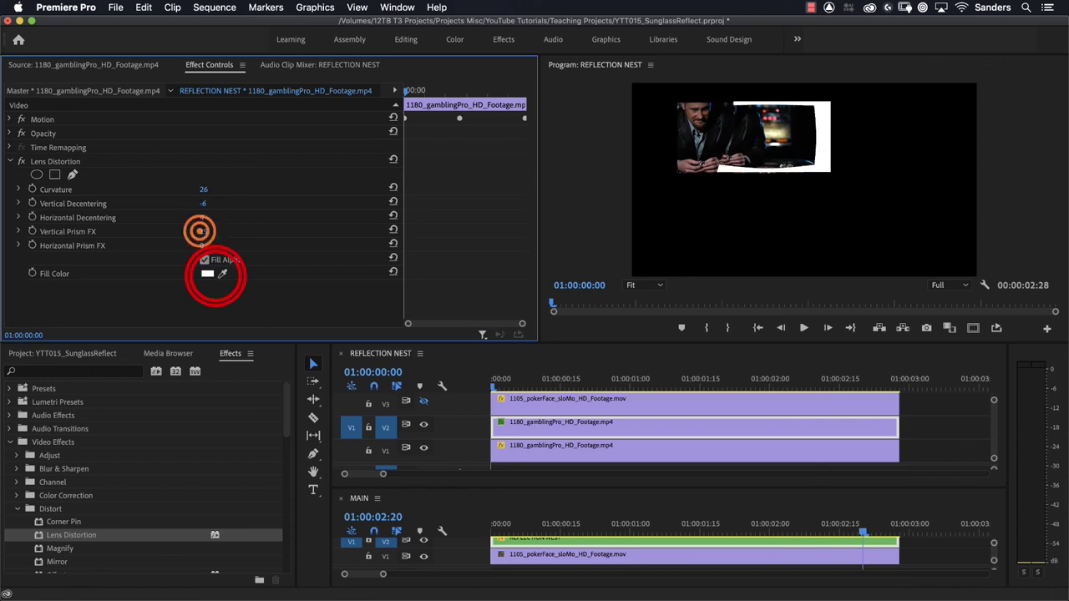
Scrub the MAIN sequence to 01:00:00:14 to review the distorted reflection in both lenses
{"action": "left_click", "coordinate": [491, 535]}
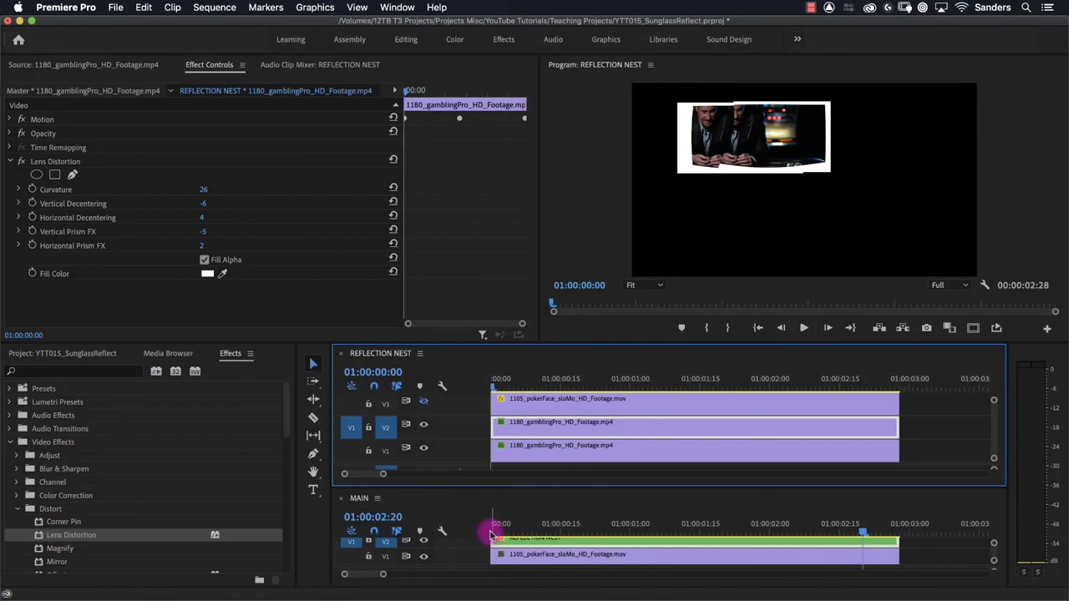
{"action": "left_click_drag", "start_coordinate": [504, 517], "coordinate": [553, 533]}
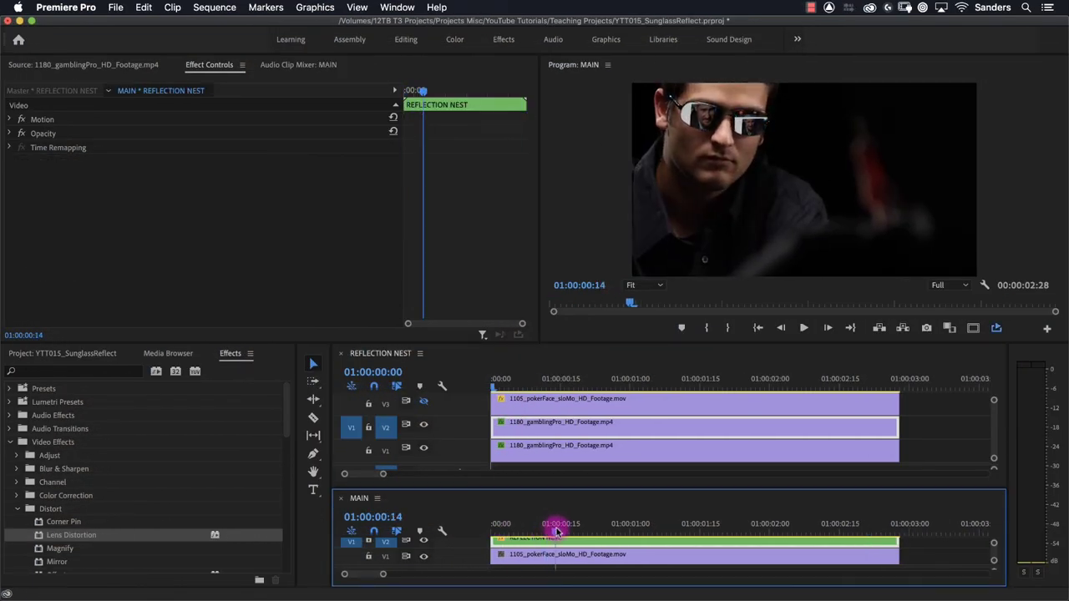
Copy the V2 copy's Lens Distortion and paste only that effect's attributes onto the 1180_gamblingPro clip on V1
{"action": "left_click", "coordinate": [59, 163]}
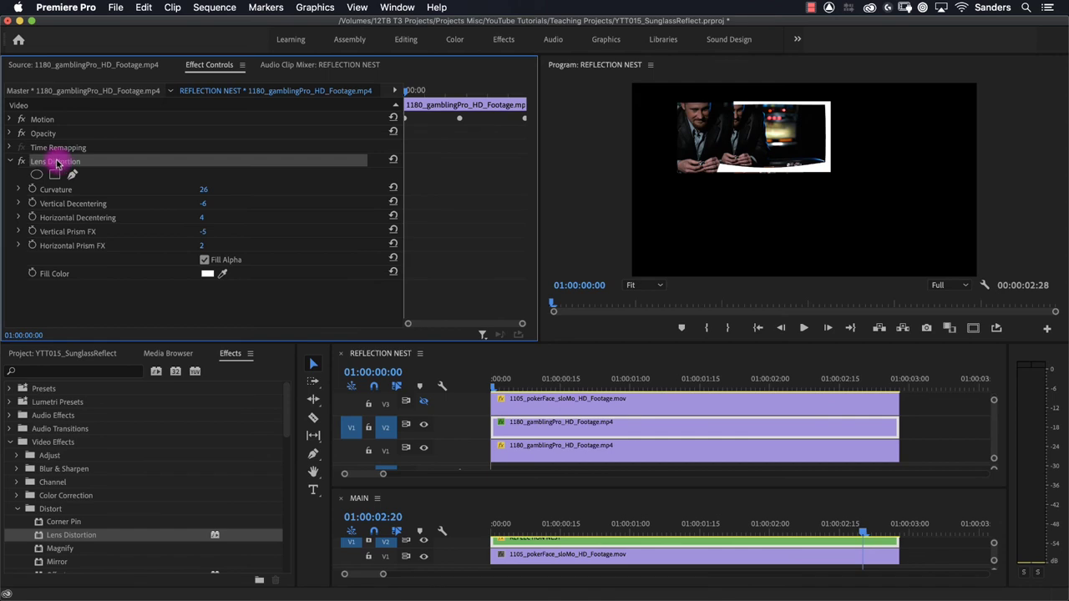
{"action": "left_click", "coordinate": [520, 454]}
{"action": "mouse_move", "coordinate": [518, 453]}
{"action": "left_mouse_down"}
{"action": "mouse_move", "coordinate": [511, 424]}
{"action": "mouse_move", "coordinate": [533, 452]}
{"action": "left_mouse_up"}
{"action": "key", "text": "super+alt+v"}
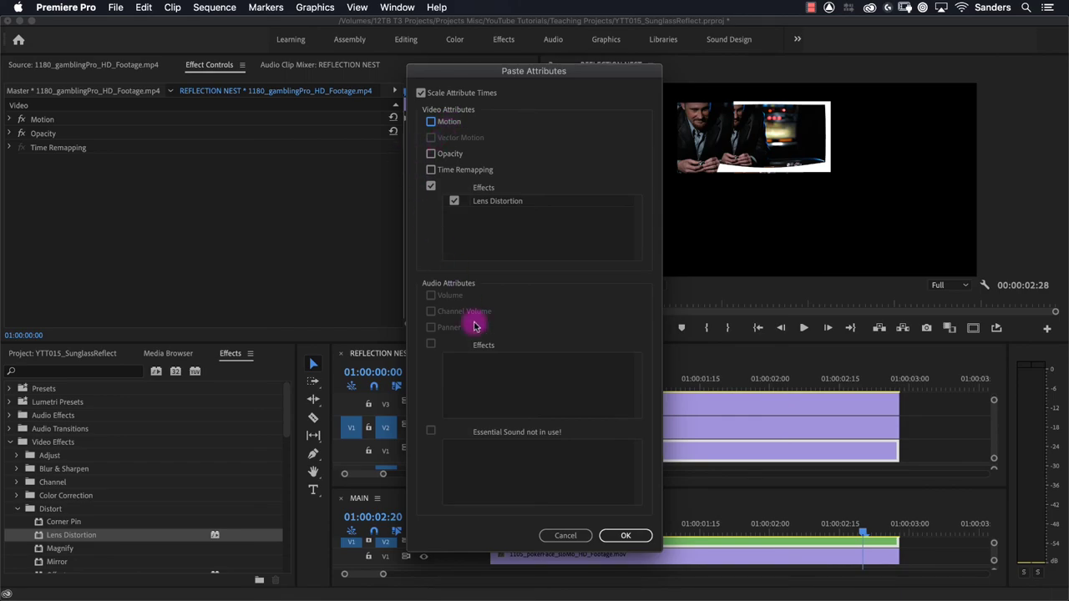
{"action": "left_click", "coordinate": [626, 535]}
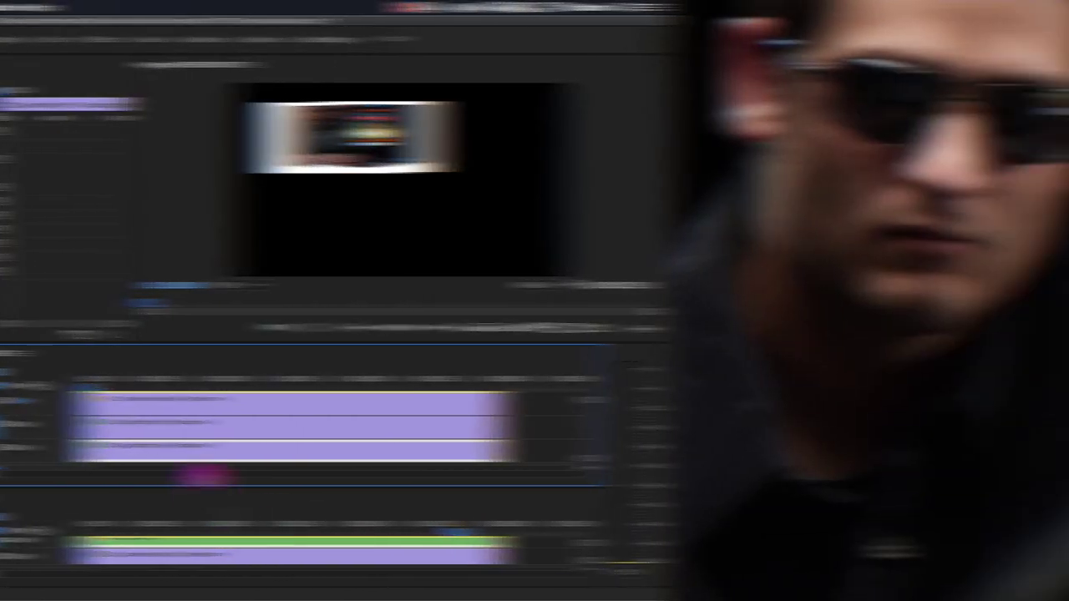